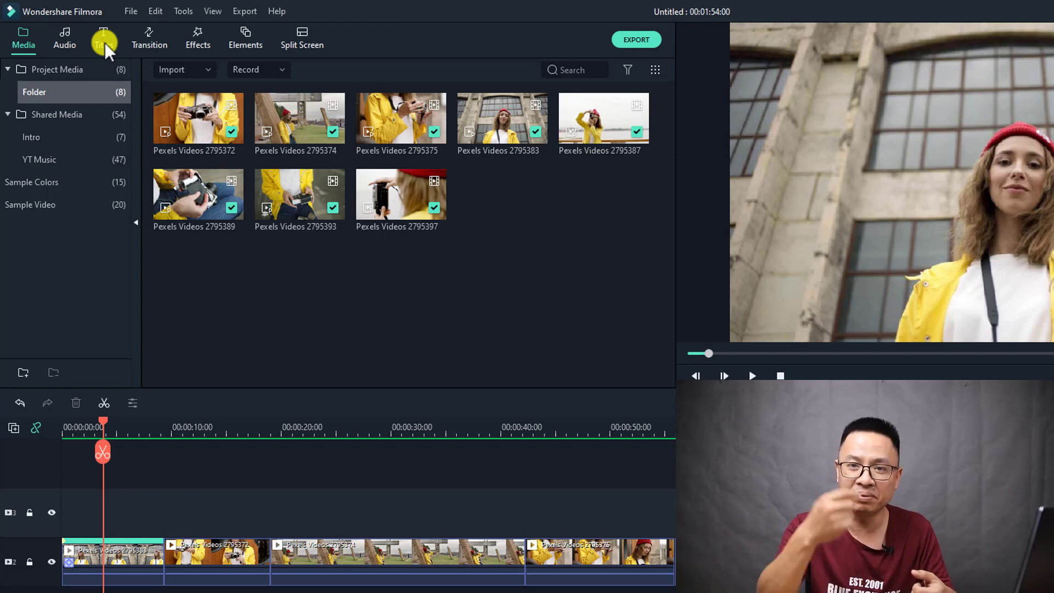
# - Open the title template library and browse the Favorite and Included categories
pyautogui.click(104, 42)
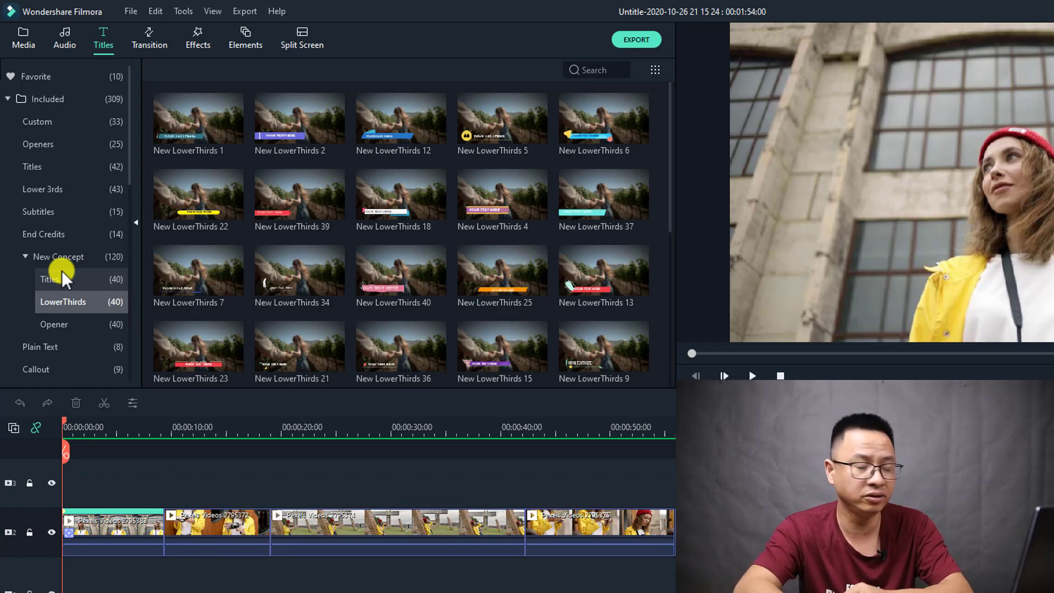
pyautogui.click(40, 81)
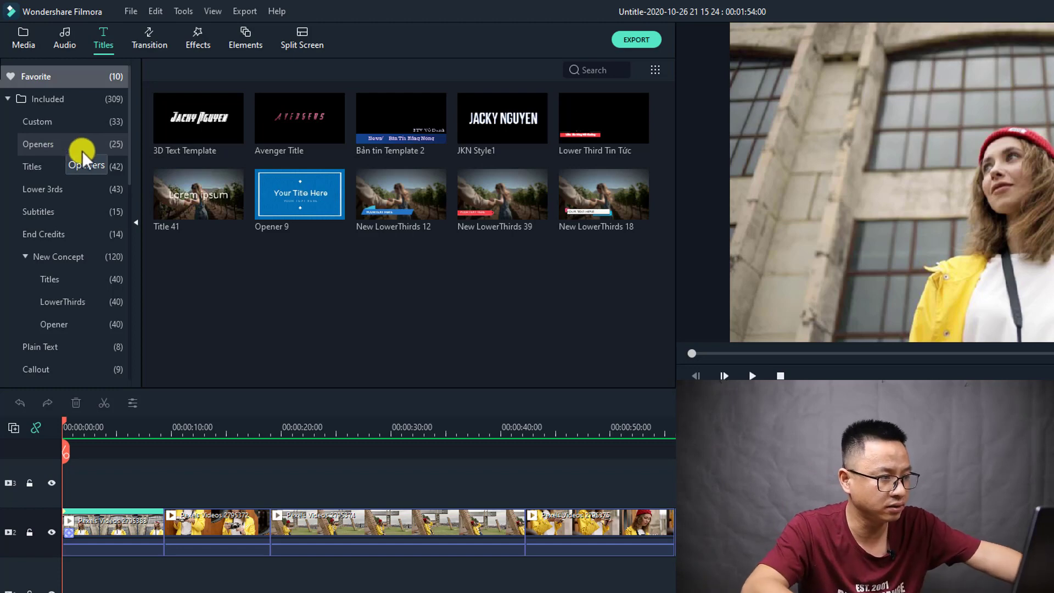
pyautogui.moveTo(161, 179)
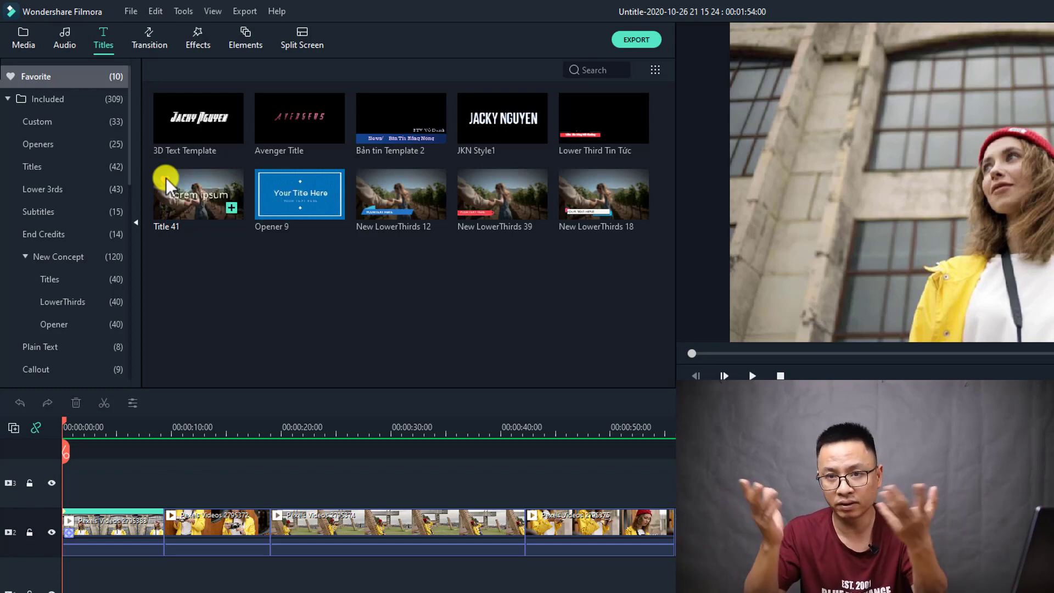
pyautogui.click(46, 100)
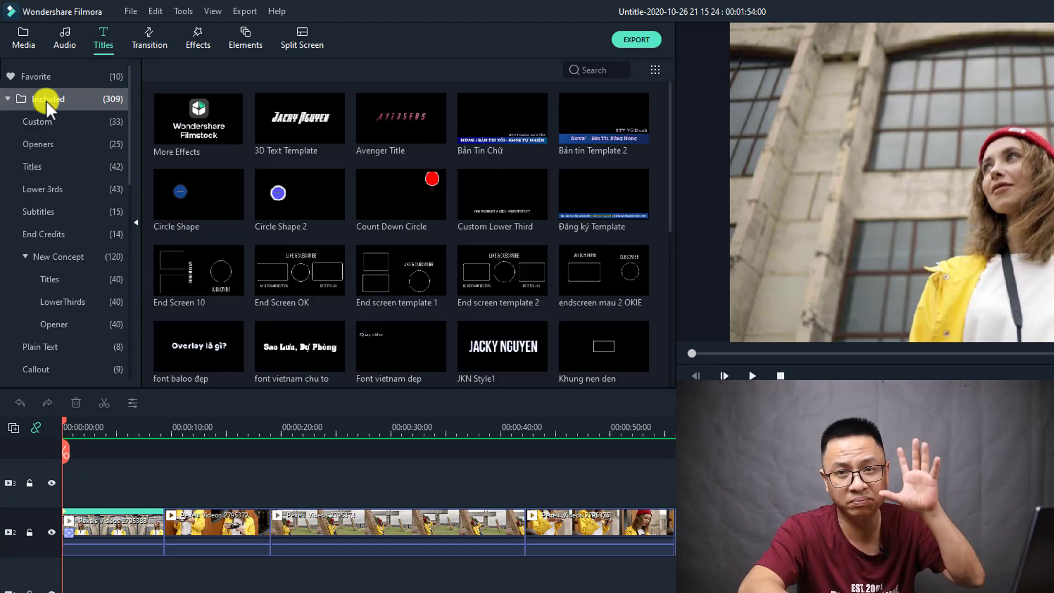
# - Browse the Openers and the 42 basic Titles templates, then preview Title 10
pyautogui.click(38, 144)
pyautogui.scroll(-2, 436, 209)
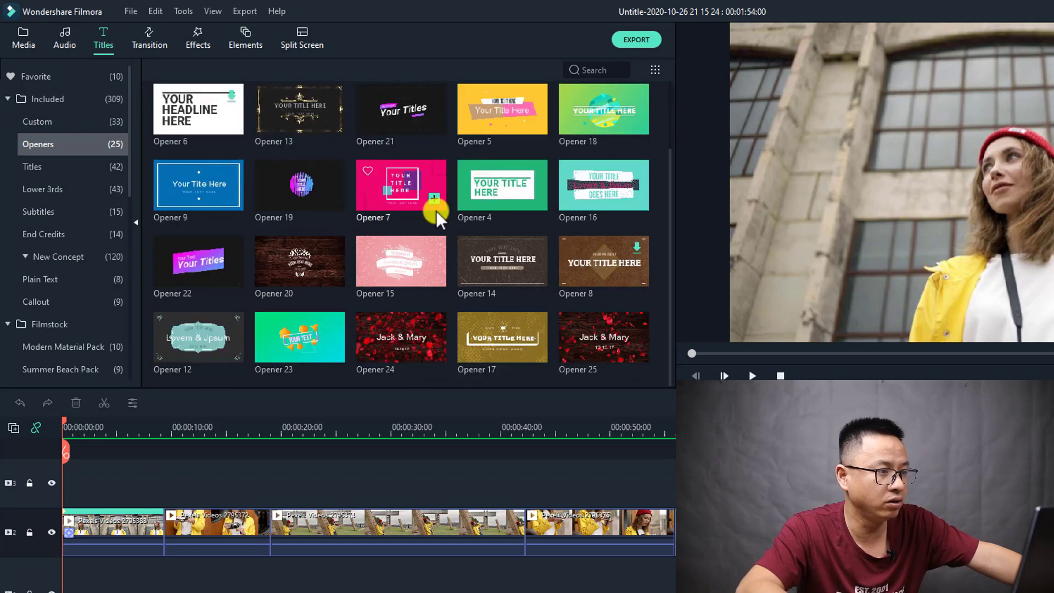
pyautogui.click(25, 165)
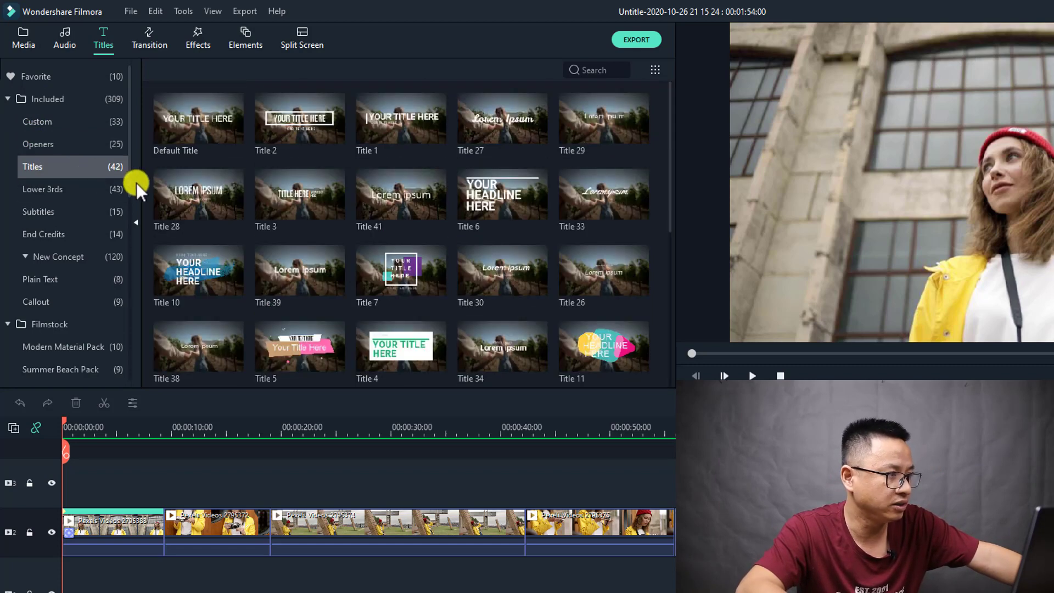
pyautogui.scroll(-5, 368, 189)
pyautogui.scroll(3, 393, 196)
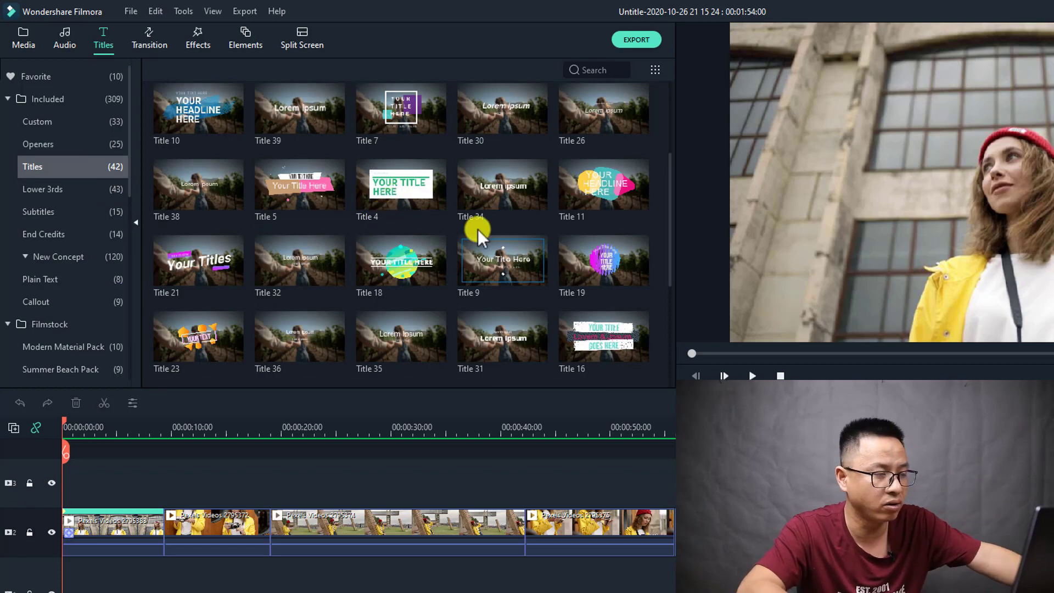
pyautogui.click(209, 134)
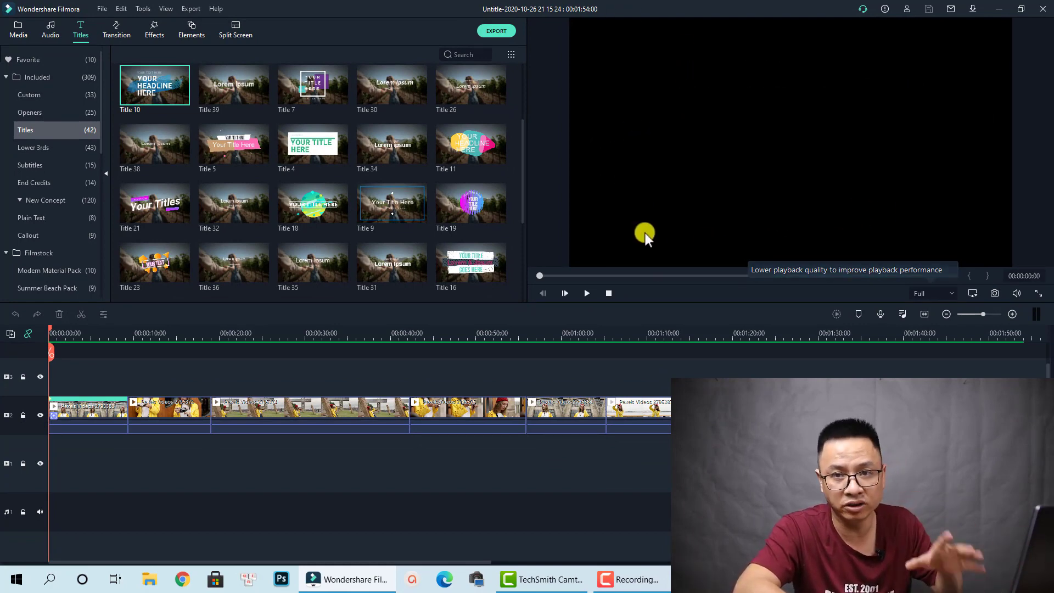
pyautogui.moveTo(165, 104); pyautogui.dragTo(94, 378)
pyautogui.click(104, 336)
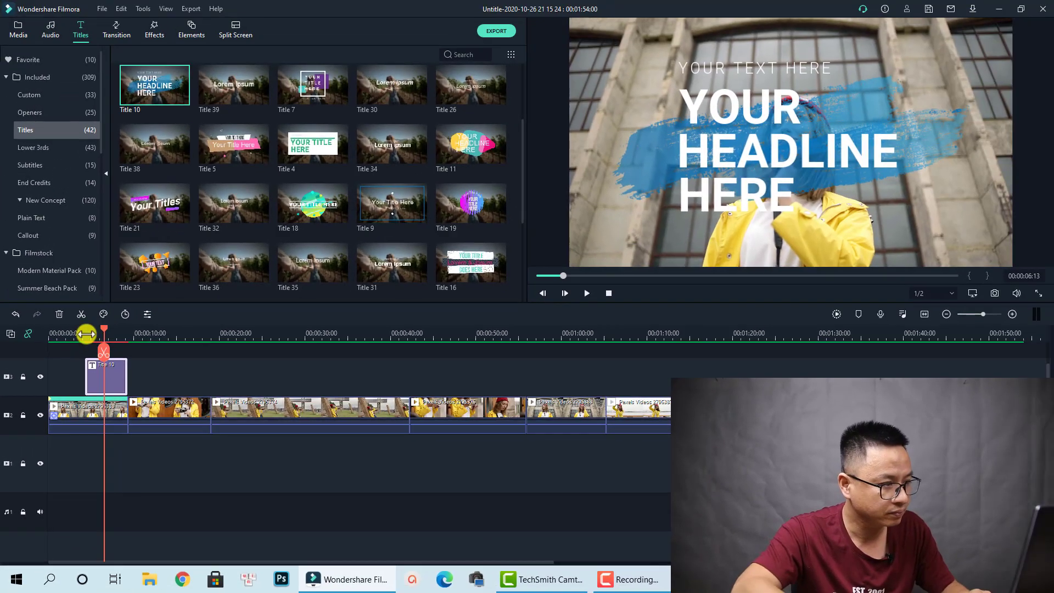
pyautogui.click(156, 208)
pyautogui.press('space')
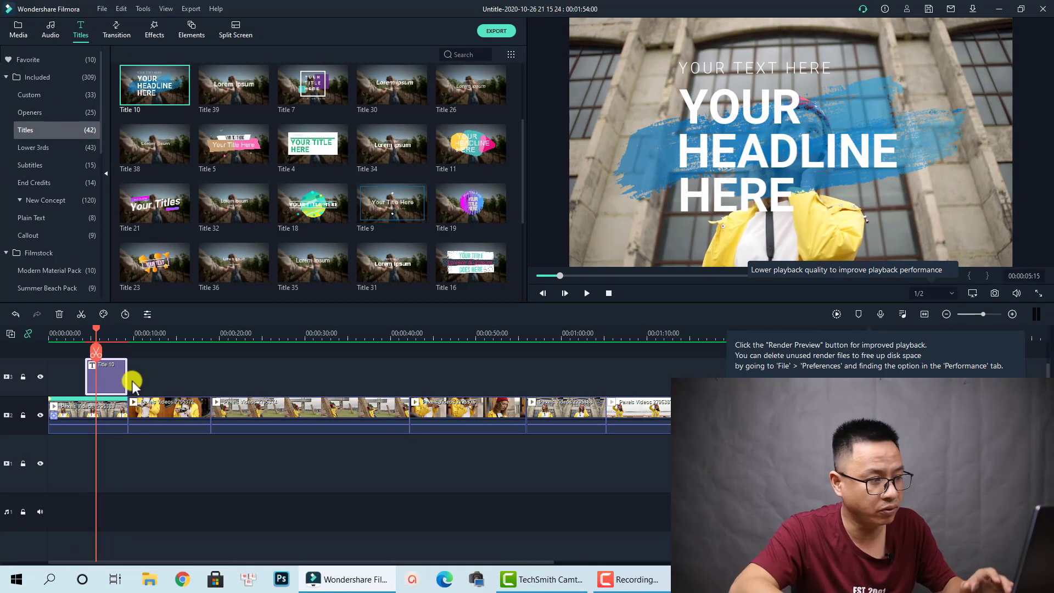
pyautogui.click(124, 374)
pyautogui.press('Delete')
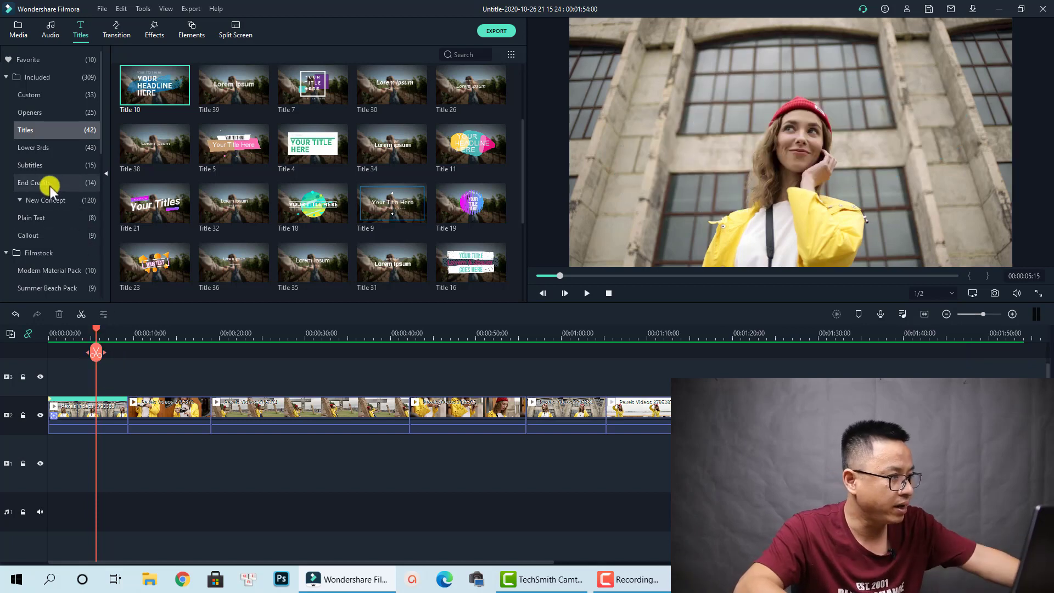
# - List the New Concept LowerThirds templates under Lower 3rds
pyautogui.click(41, 147)
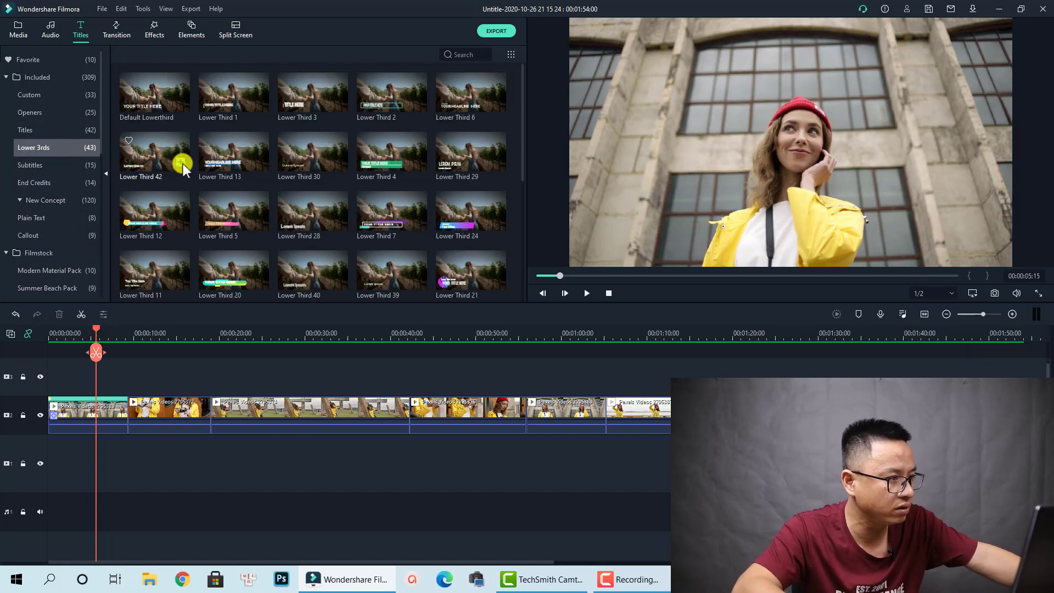
pyautogui.scroll(-5, 182, 163)
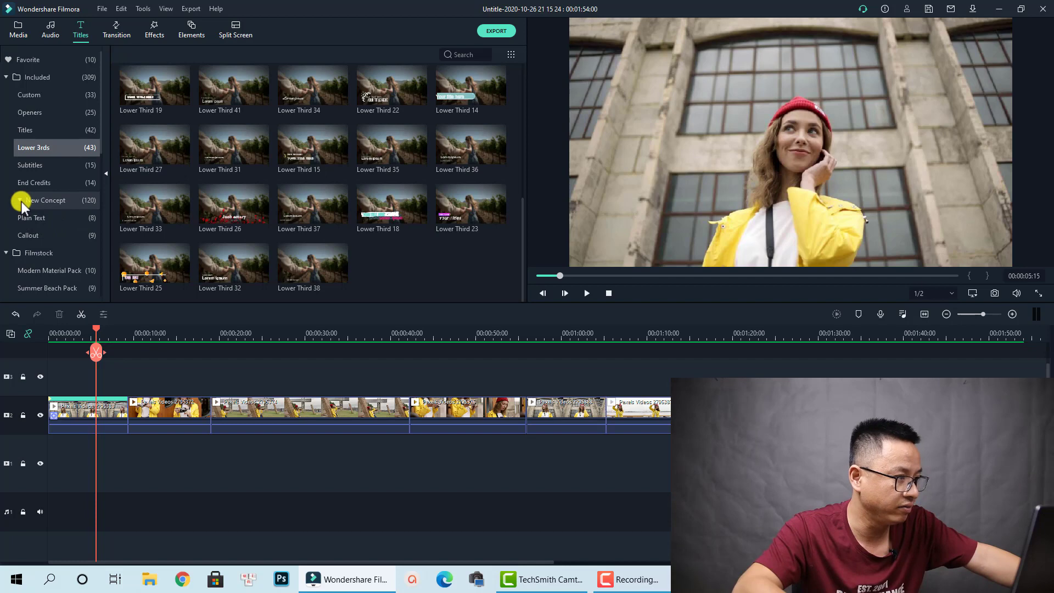
pyautogui.click(21, 202)
pyautogui.click(58, 236)
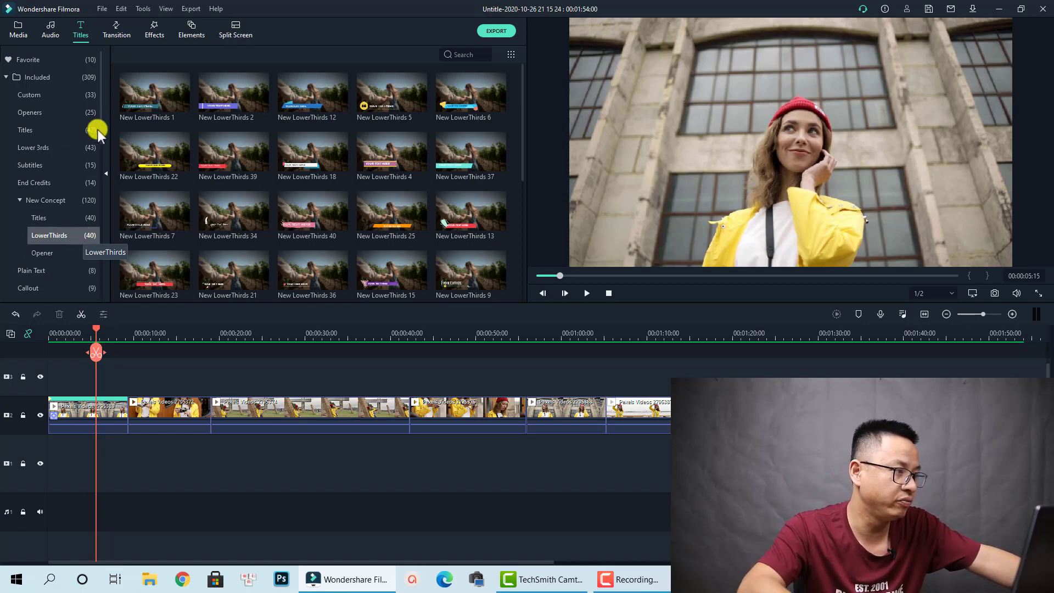
pyautogui.scroll(-5, 104, 145)
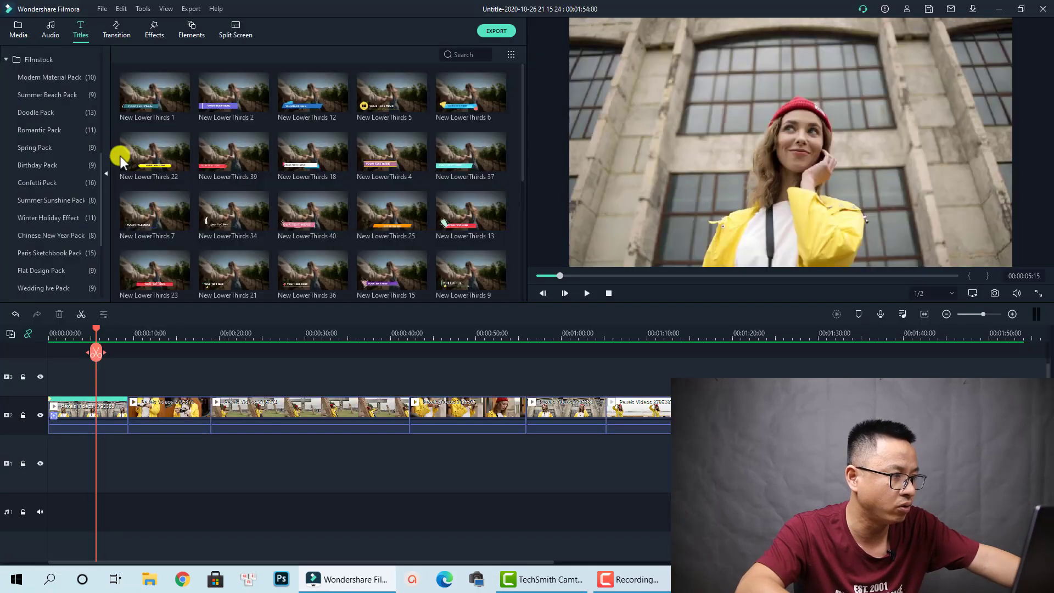
pyautogui.moveTo(100, 165); pyautogui.dragTo(107, 140)
pyautogui.scroll(3, 36, 183)
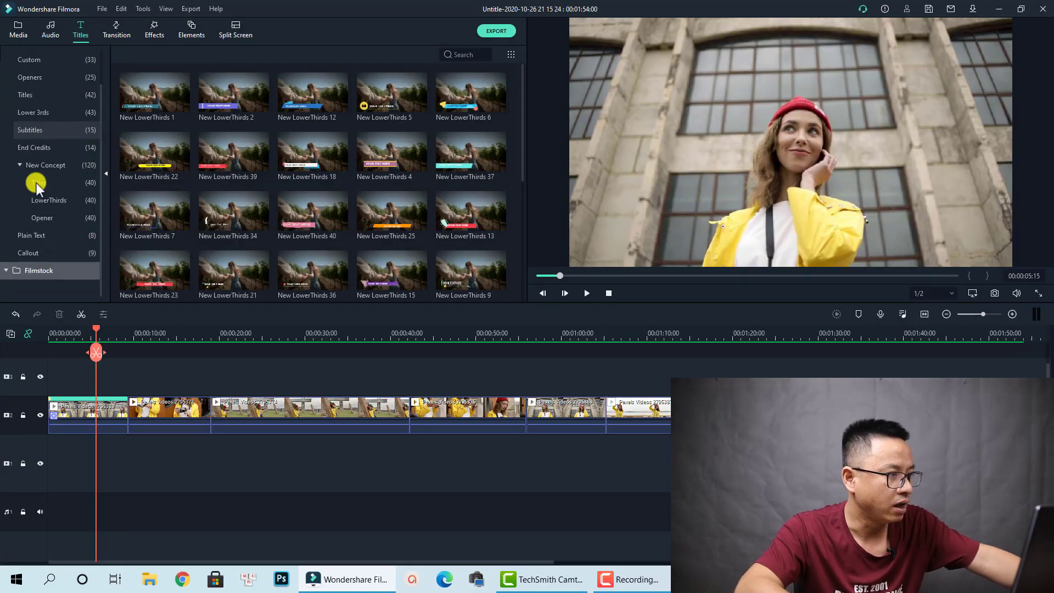
# - Check the Filmstock title packs, then return to New Concept LowerThirds
pyautogui.click(8, 271)
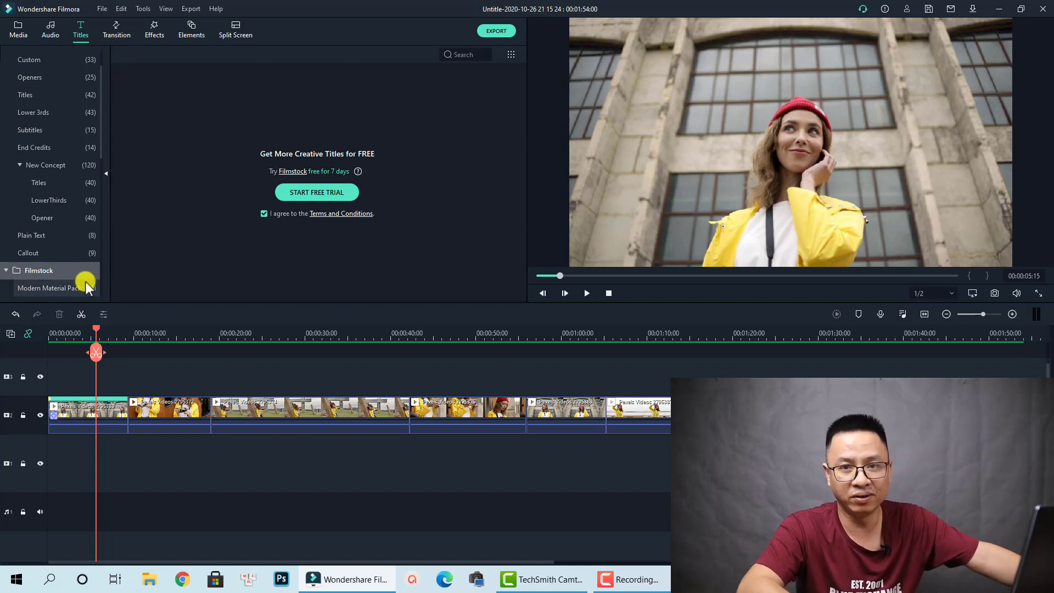
pyautogui.scroll(2, 64, 170)
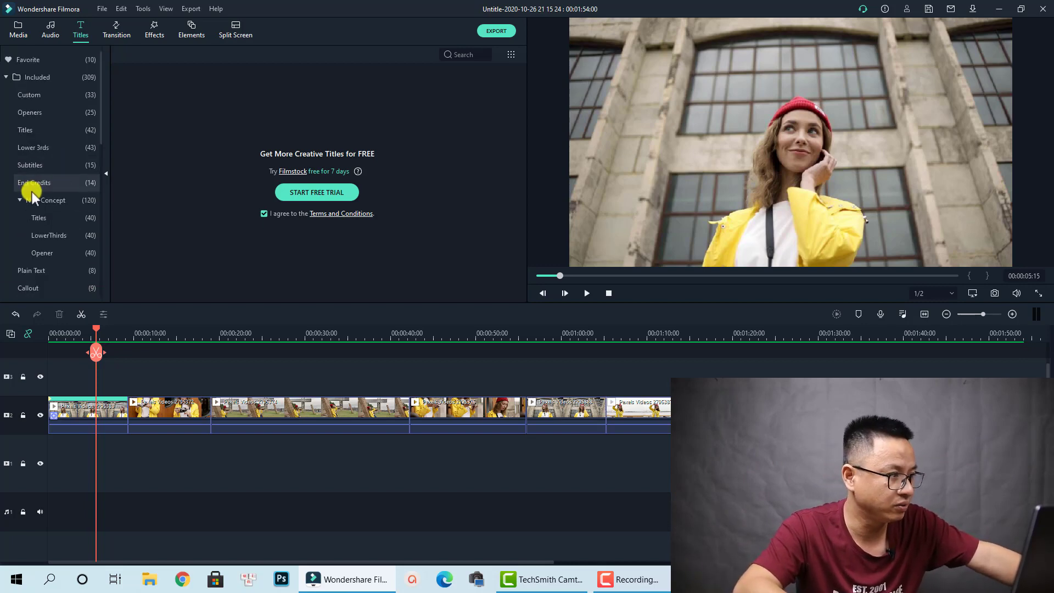
pyautogui.click(47, 217)
pyautogui.click(45, 233)
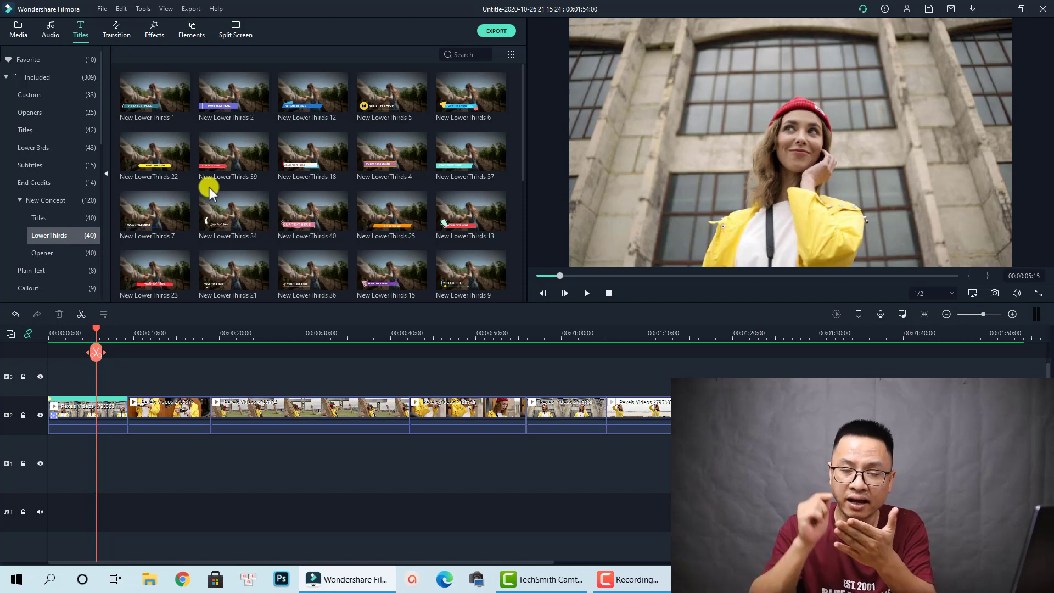
# - Put New LowerThirds 39 on track 3 above the opening clips and play it from four seconds
pyautogui.click(219, 160)
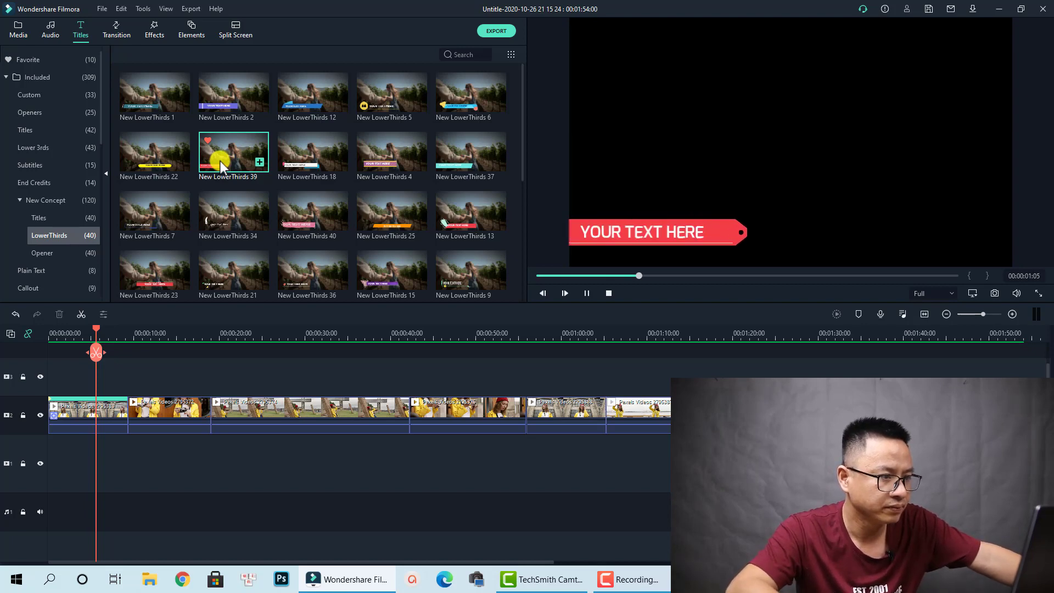
pyautogui.moveTo(219, 160); pyautogui.dragTo(98, 378)
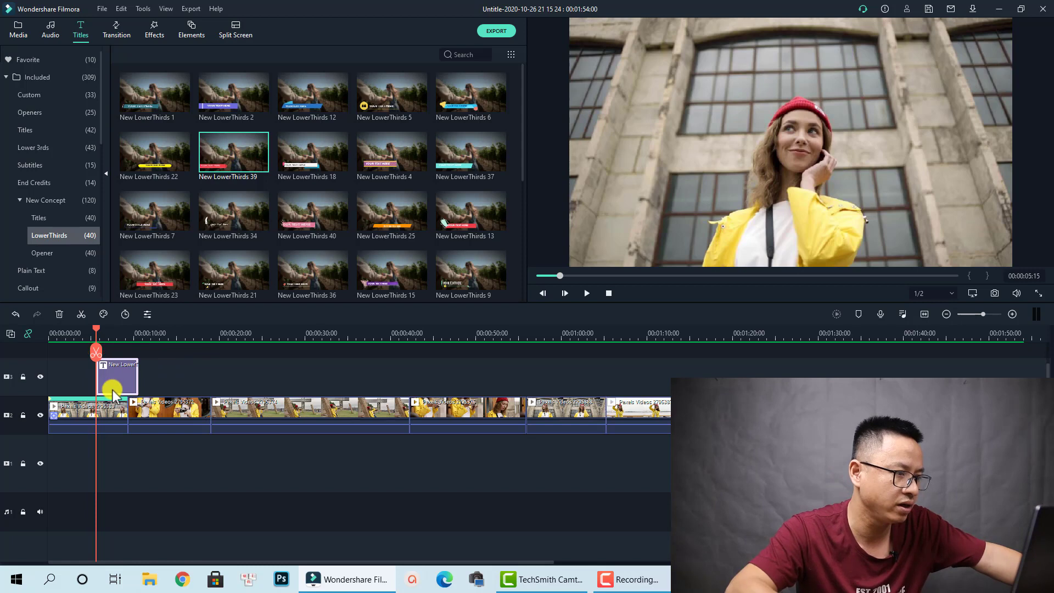
pyautogui.click(82, 337)
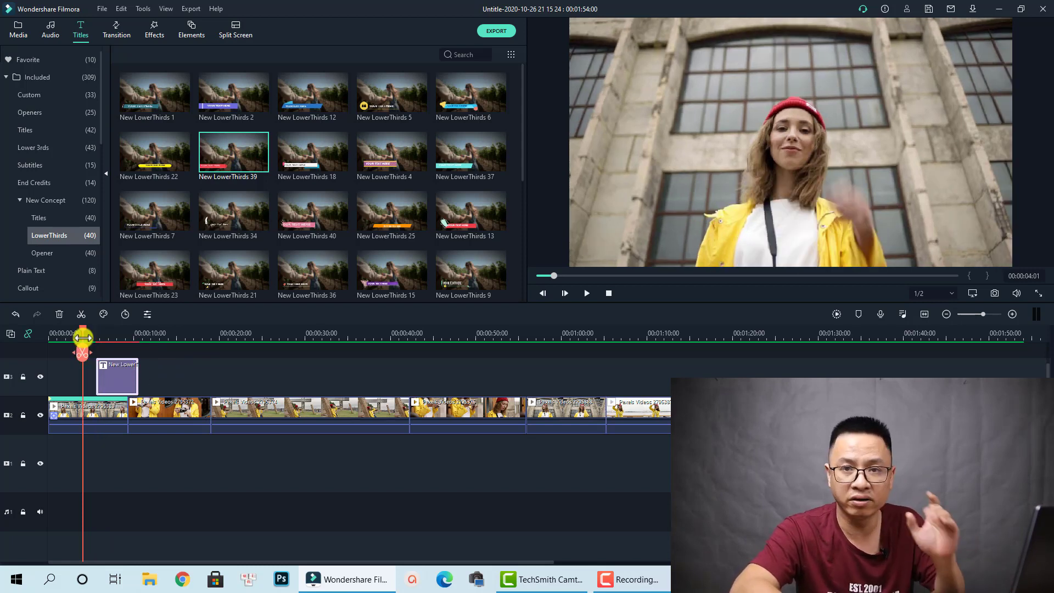
pyautogui.press('space')
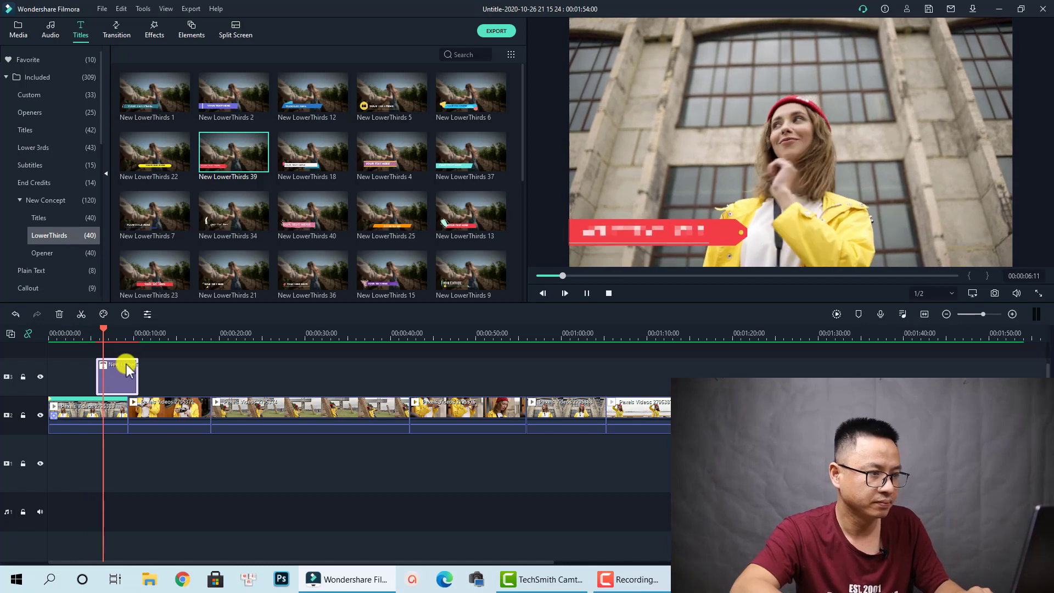
pyautogui.press('space')
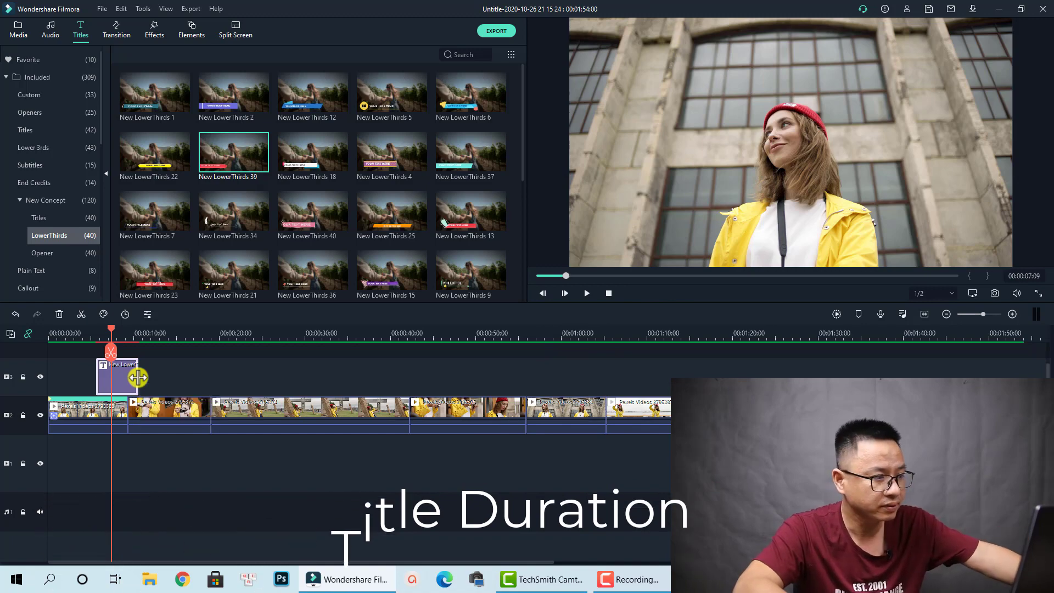
# - Stretch the title clip to about eight seconds, ending near the 13-second mark
pyautogui.moveTo(138, 377)
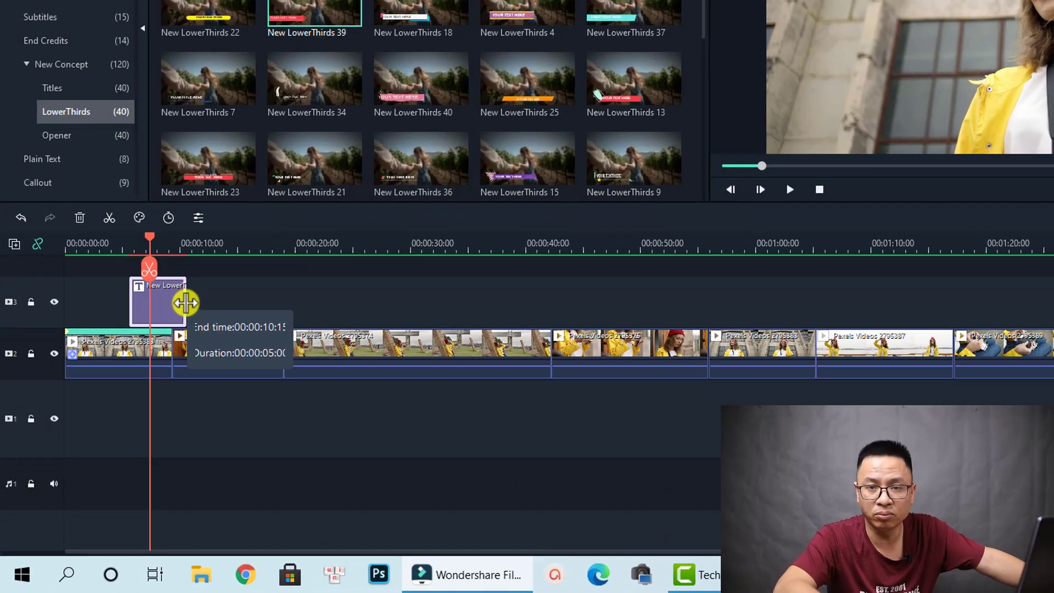
pyautogui.moveTo(138, 377); pyautogui.dragTo(348, 399)
pyautogui.moveTo(503, 313); pyautogui.dragTo(721, 307)
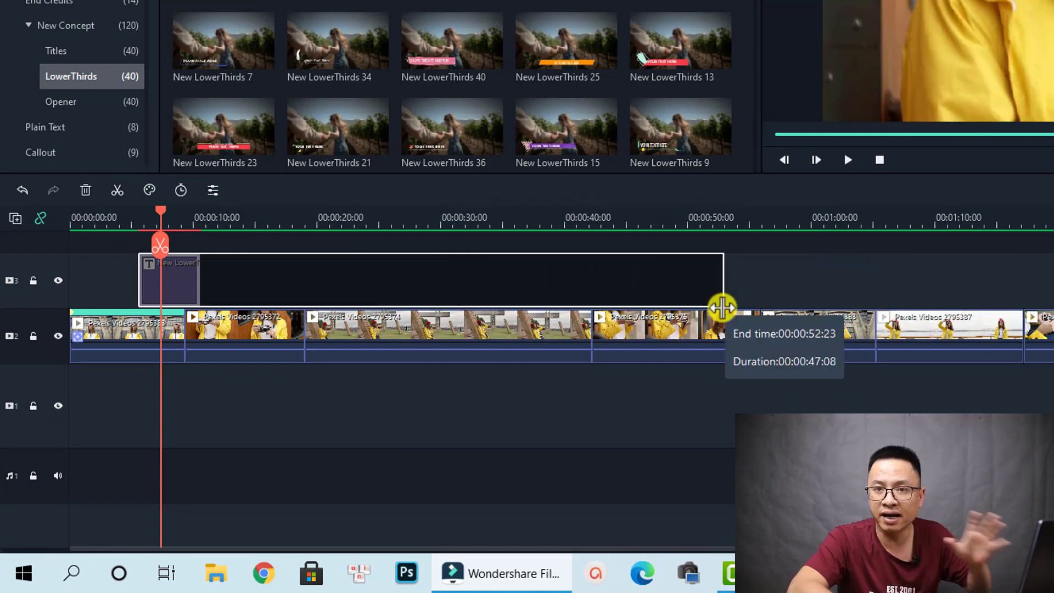
pyautogui.moveTo(721, 307); pyautogui.dragTo(181, 286)
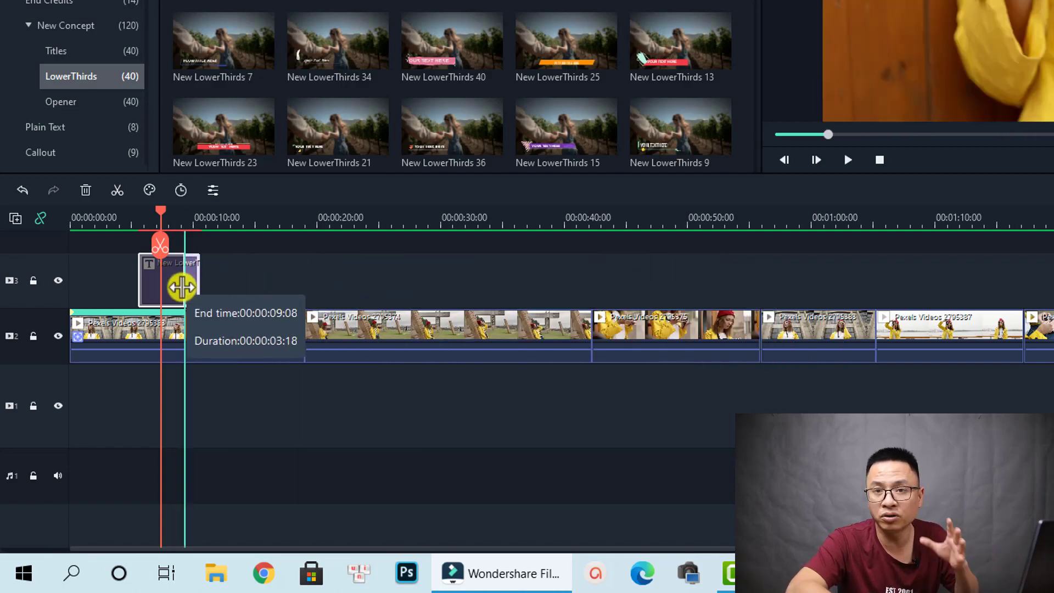
pyautogui.moveTo(181, 287); pyautogui.dragTo(238, 284)
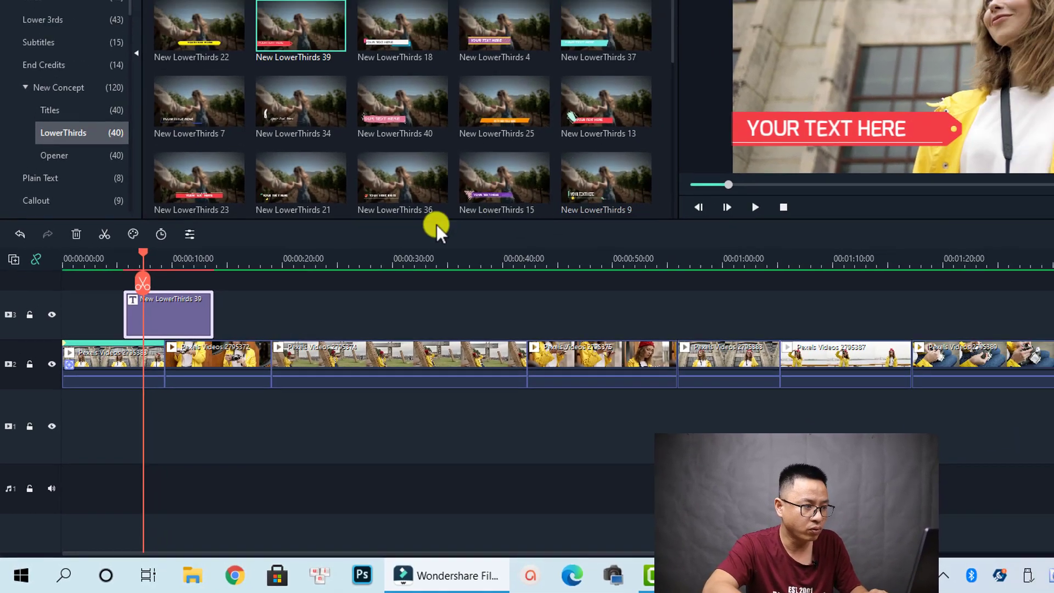
# - Move the title clip past the 40-second mark and preview it around 47 seconds
pyautogui.moveTo(187, 315); pyautogui.dragTo(343, 313)
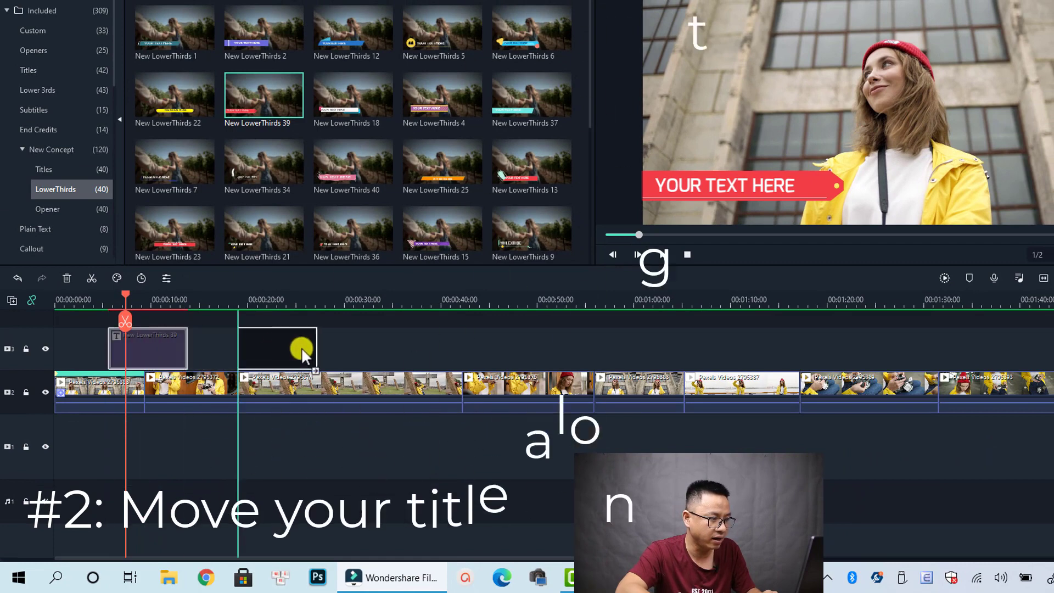
pyautogui.moveTo(301, 347); pyautogui.dragTo(525, 350)
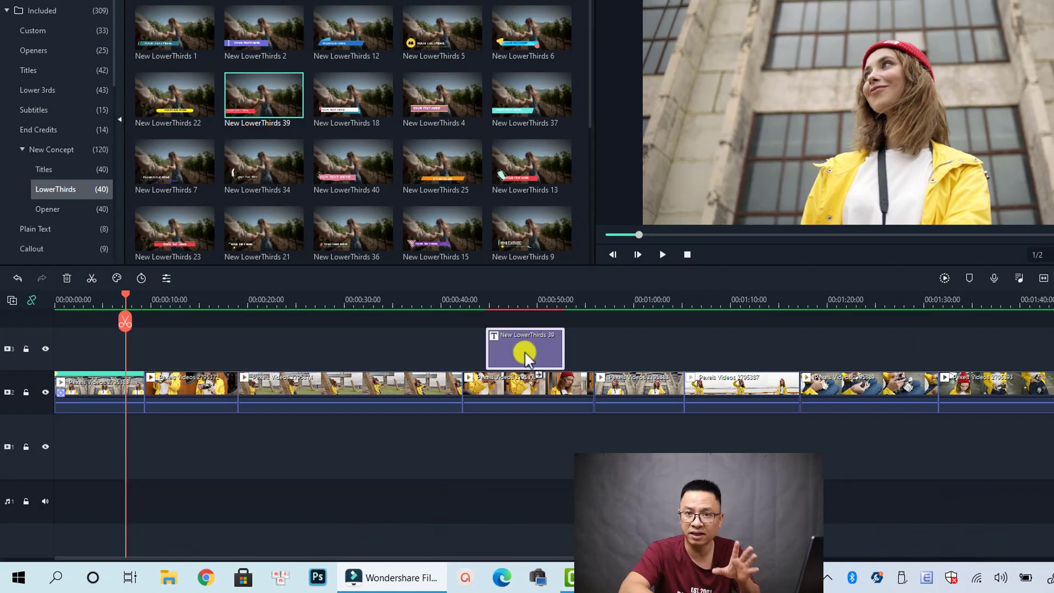
pyautogui.click(207, 299)
pyautogui.press('space')
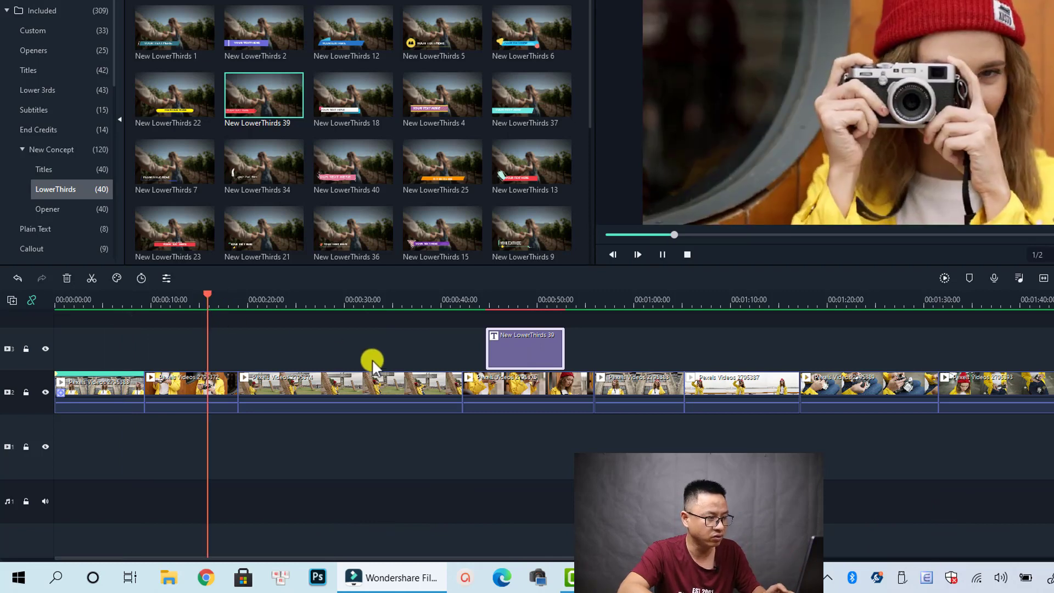
pyautogui.press('space')
pyautogui.click(529, 299)
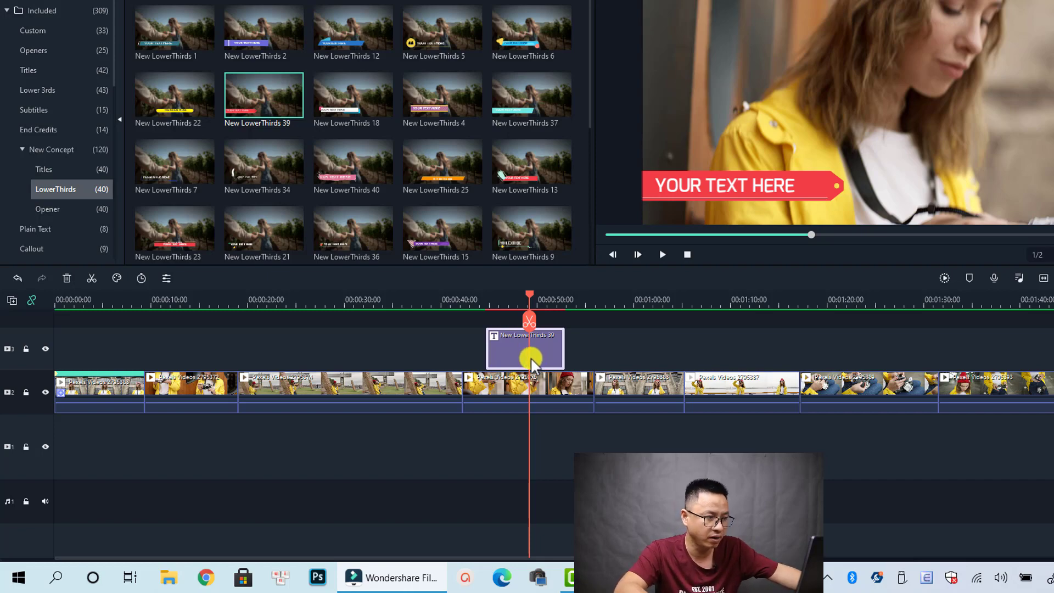
# - Open the title's text editor, inspect font, size 29 and text, and move the group controls aside
pyautogui.doubleClick(530, 357)
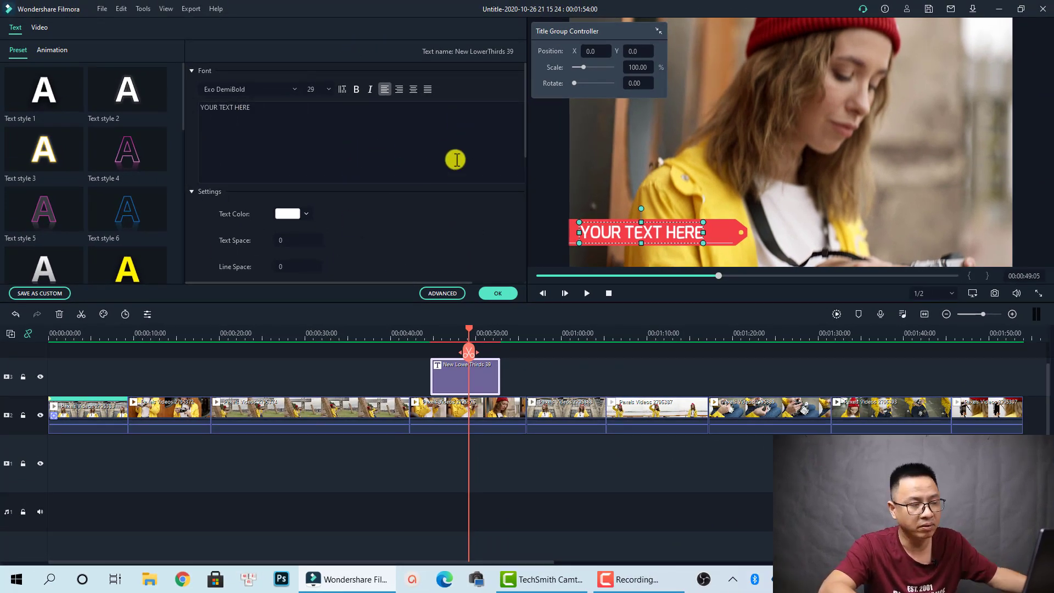
pyautogui.click(256, 90)
pyautogui.click(317, 90)
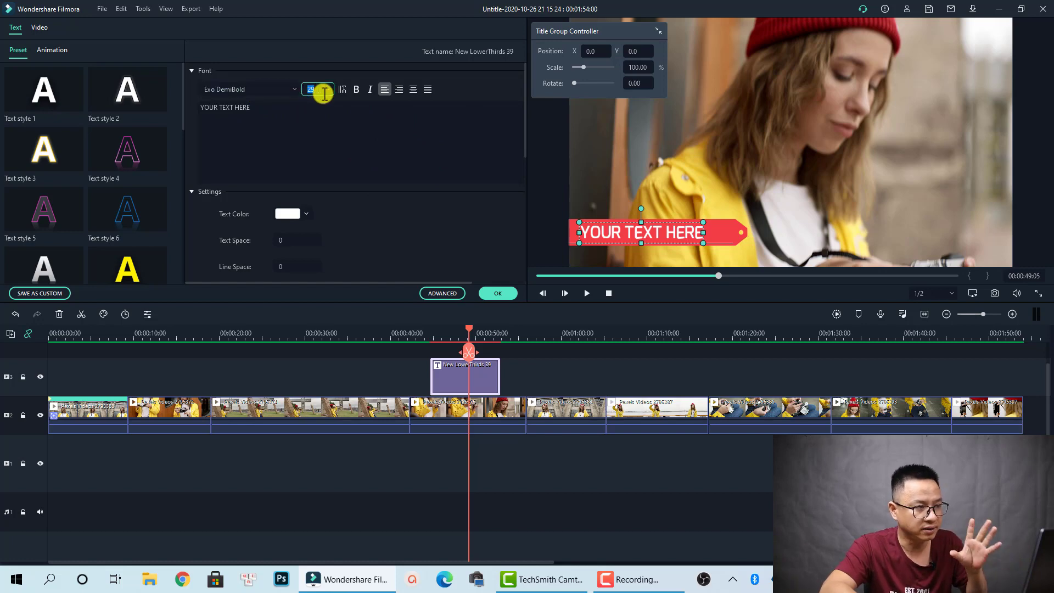
pyautogui.click(317, 137)
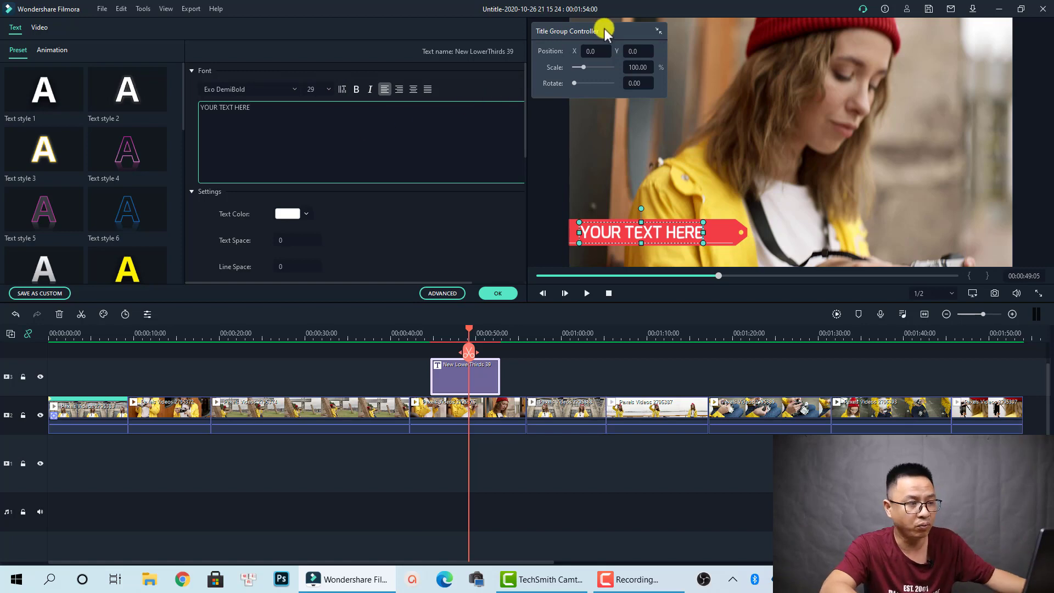
pyautogui.moveTo(608, 32); pyautogui.dragTo(907, 50)
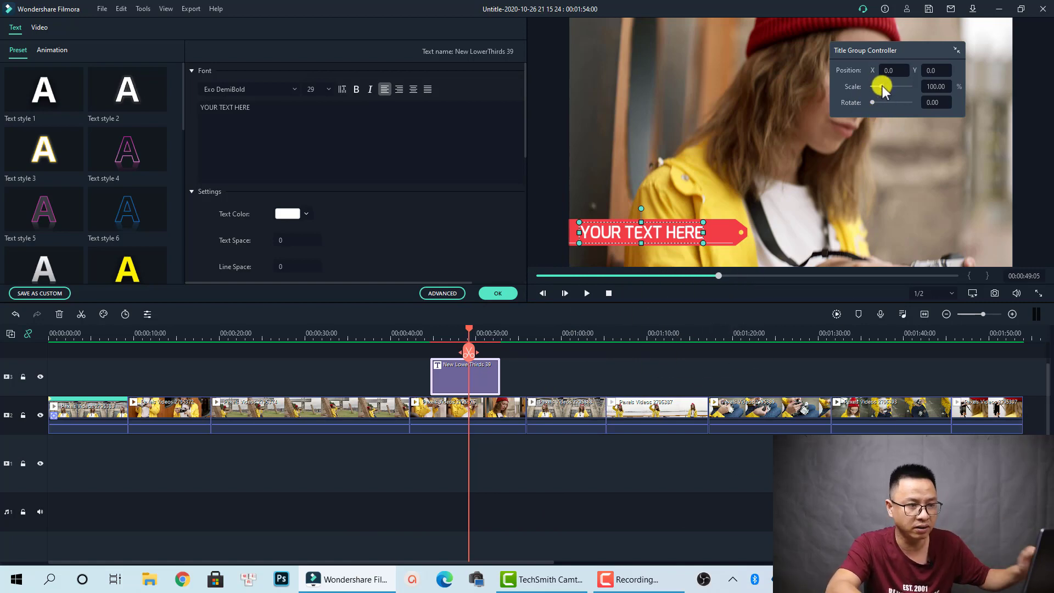
# - Scale the lower-third group to 150.72% and position it at X 200, Y 83
pyautogui.moveTo(882, 87); pyautogui.dragTo(881, 70)
pyautogui.moveTo(533, 282); pyautogui.dragTo(559, 282)
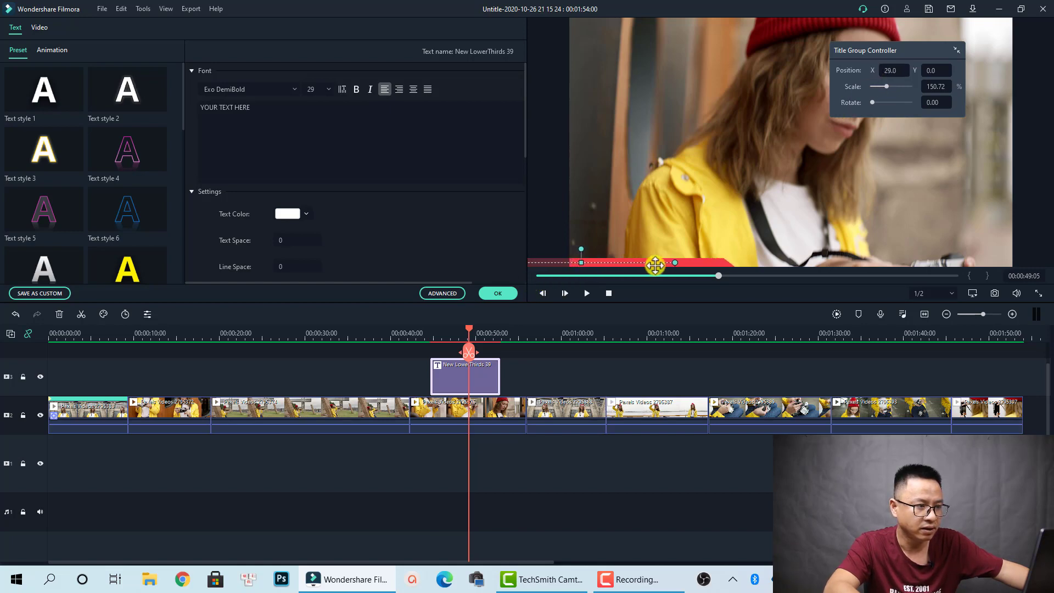
pyautogui.moveTo(933, 71); pyautogui.dragTo(889, 70)
pyautogui.write('100')
pyautogui.press('Return')
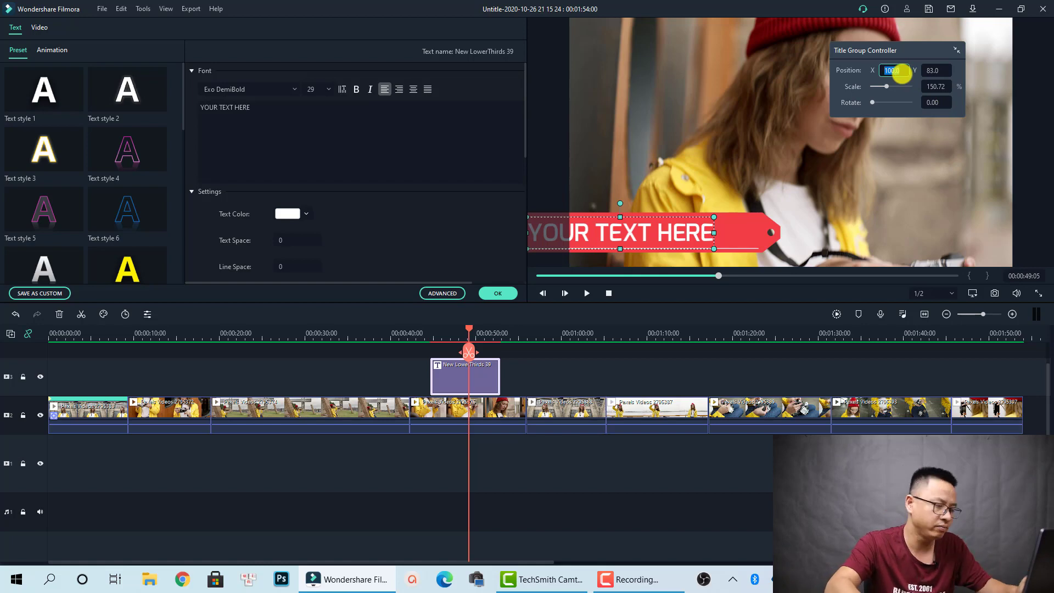
pyautogui.press('Return')
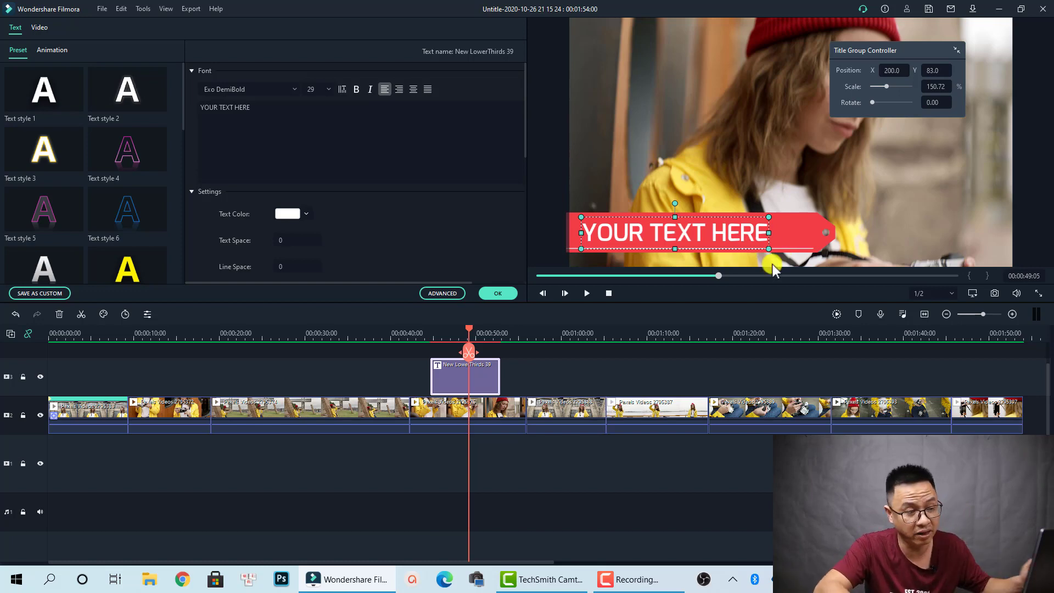
# - Shrink the title text and the red banner to match, then apply the edits
pyautogui.moveTo(762, 221); pyautogui.dragTo(732, 222)
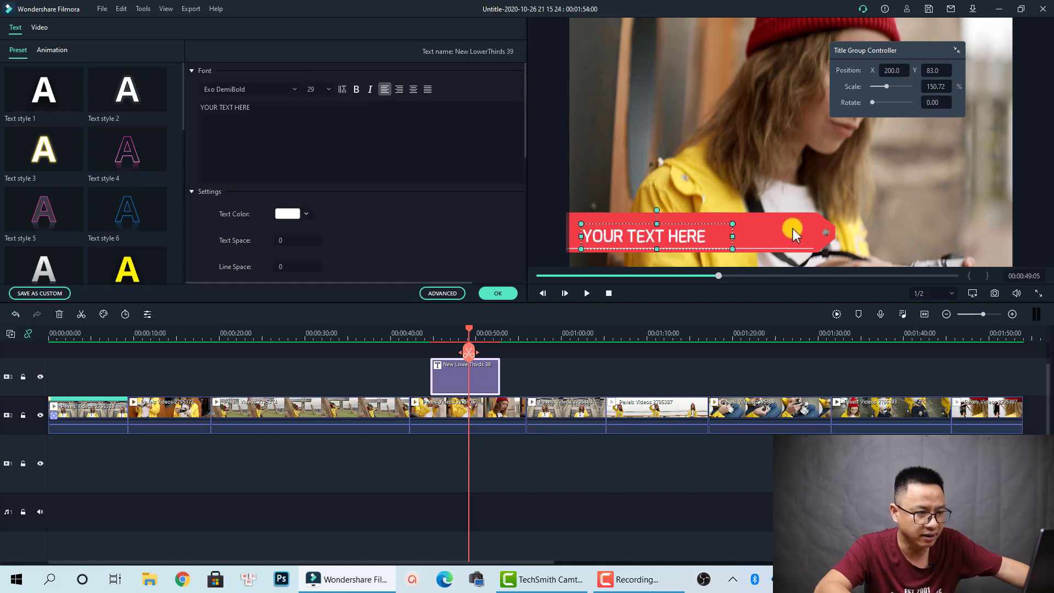
pyautogui.click(792, 228)
pyautogui.moveTo(760, 225)
pyautogui.mouseDown()
pyautogui.moveTo(746, 226)
pyautogui.moveTo(765, 222)
pyautogui.mouseUp()
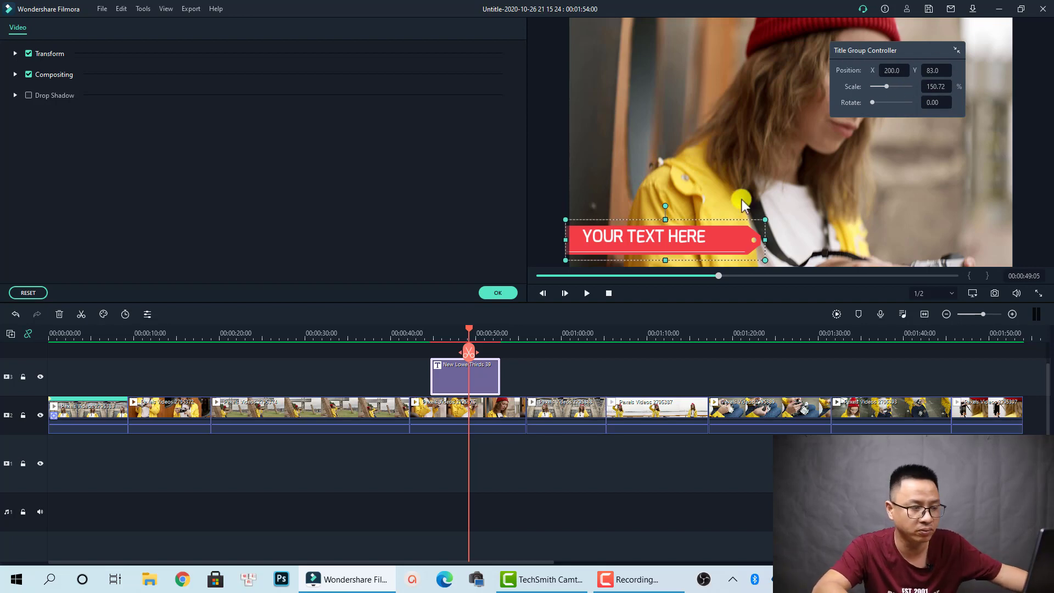
pyautogui.click(503, 293)
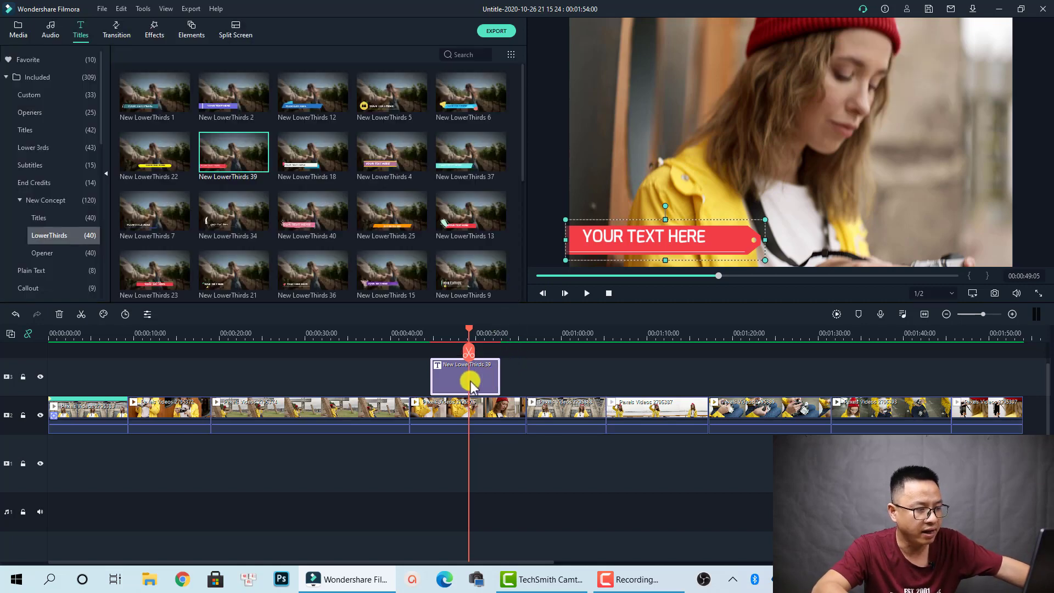
pyautogui.doubleClick(470, 384)
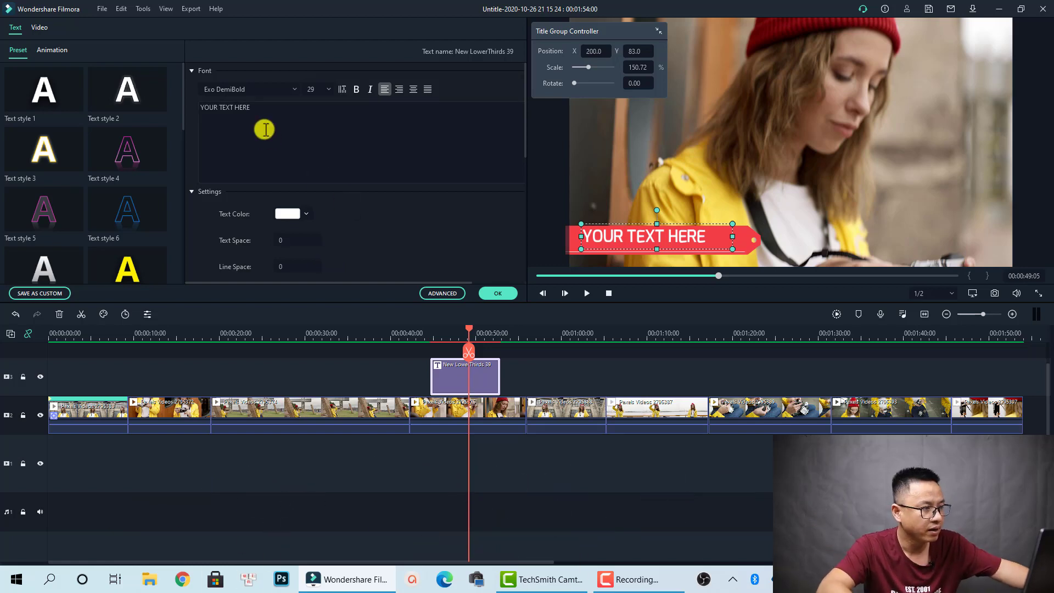
# - Replace the title text with the person's name, use Bebas Neue and set text spacing to 9
pyautogui.click(262, 110)
pyautogui.hotkey('ctrl', 'a')
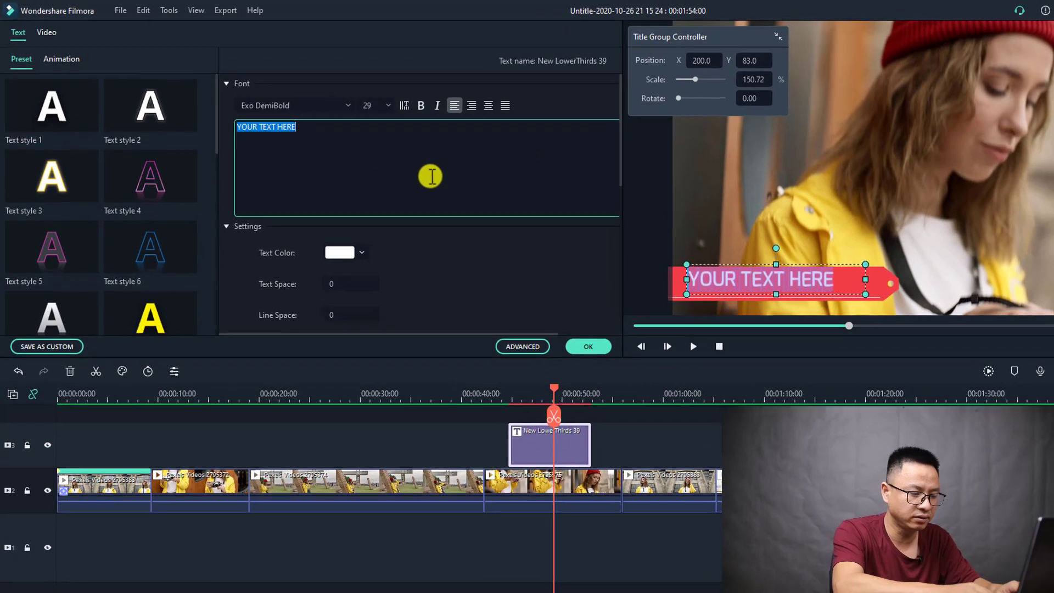
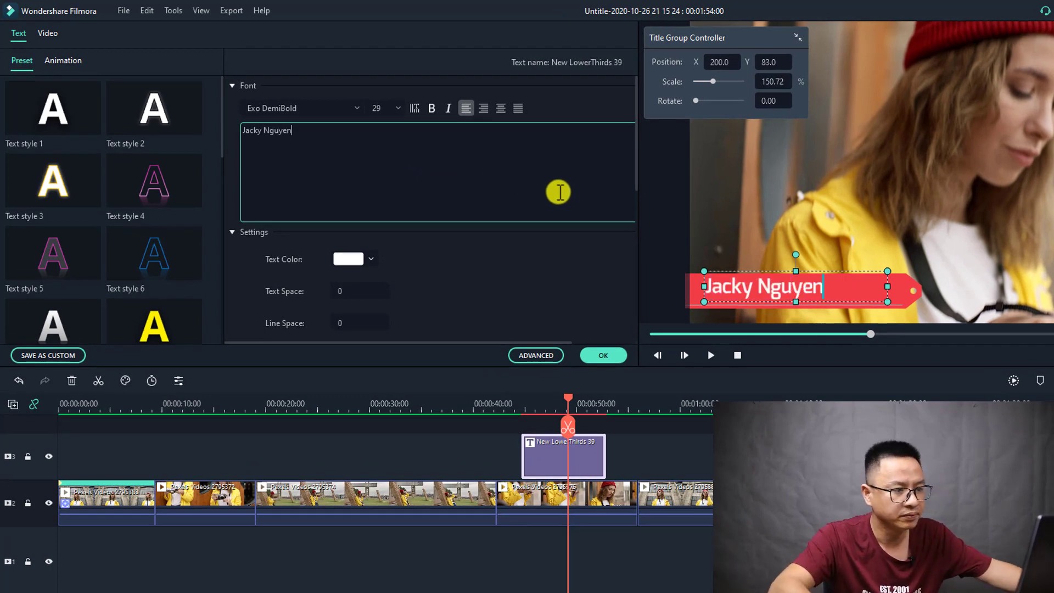
pyautogui.click(309, 107)
pyautogui.write('be')
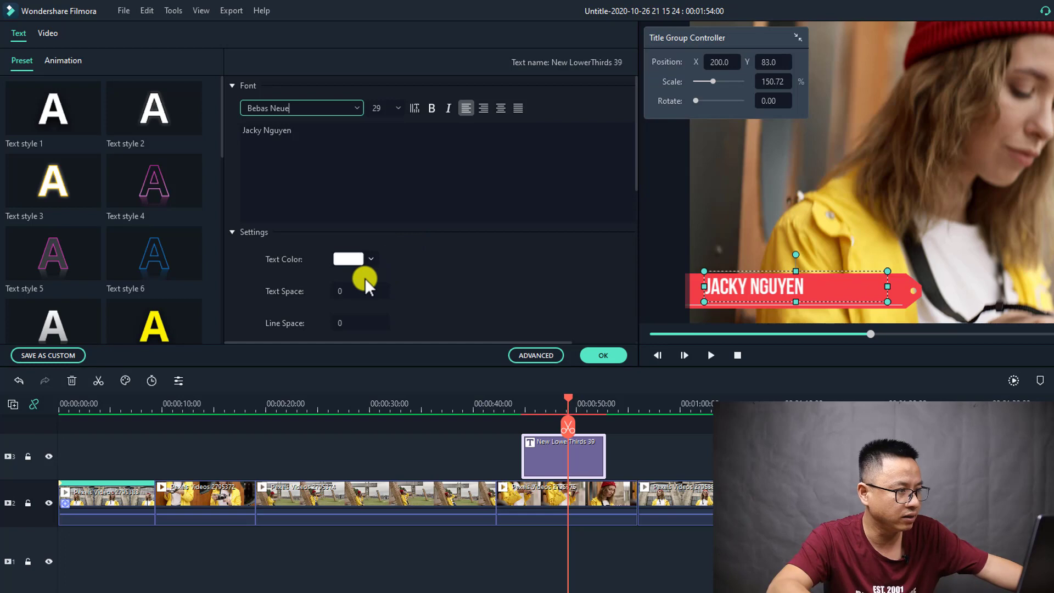
pyautogui.moveTo(344, 291); pyautogui.dragTo(663, 338)
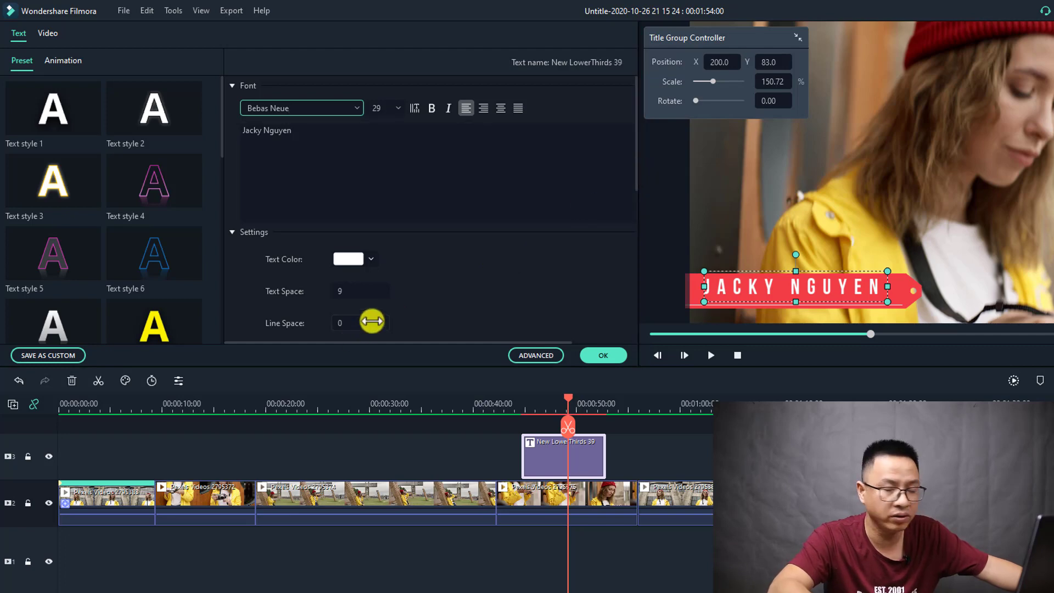
pyautogui.click(305, 142)
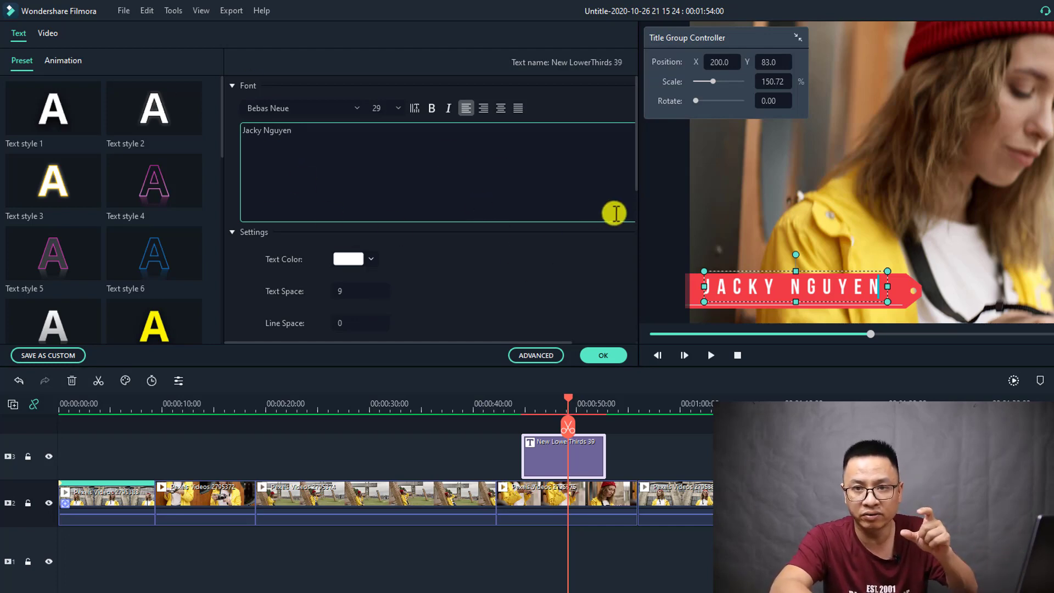
# - Centre-align the name text and drag it back onto the red bar along the centre guide
pyautogui.moveTo(637, 117); pyautogui.dragTo(636, 196)
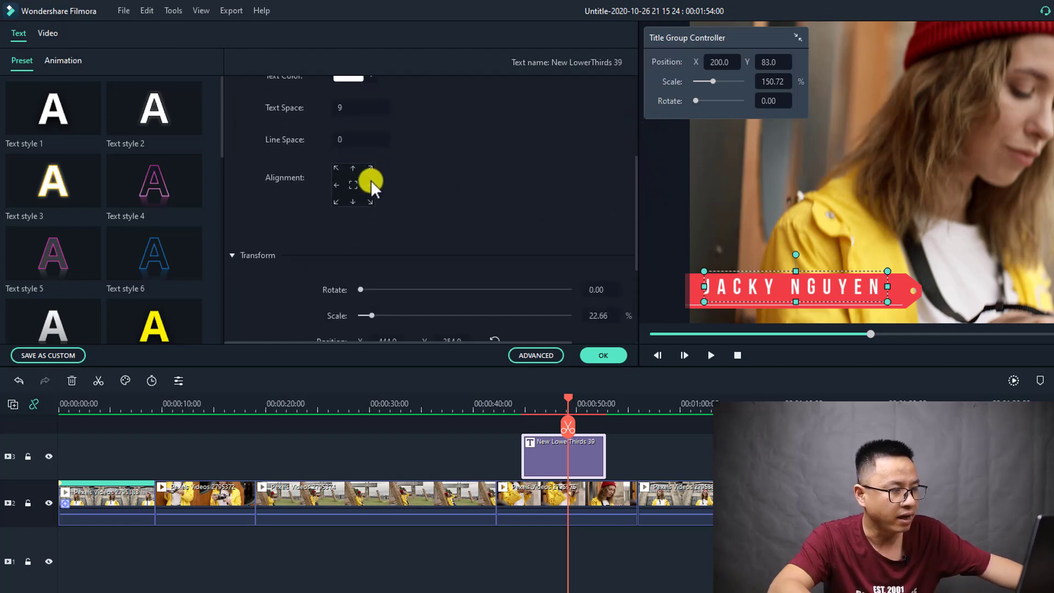
pyautogui.click(354, 185)
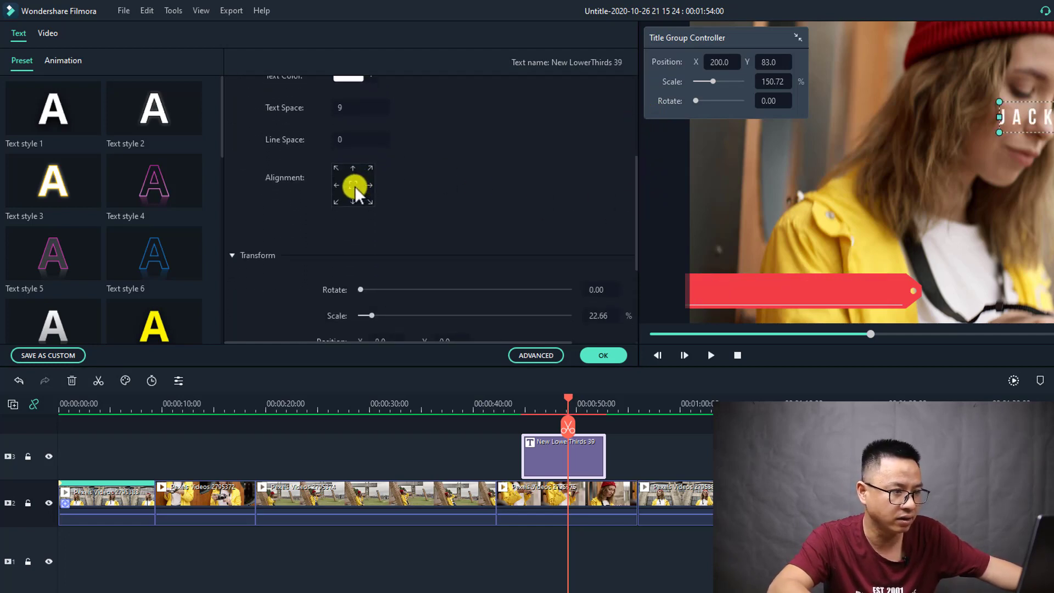
pyautogui.click(338, 184)
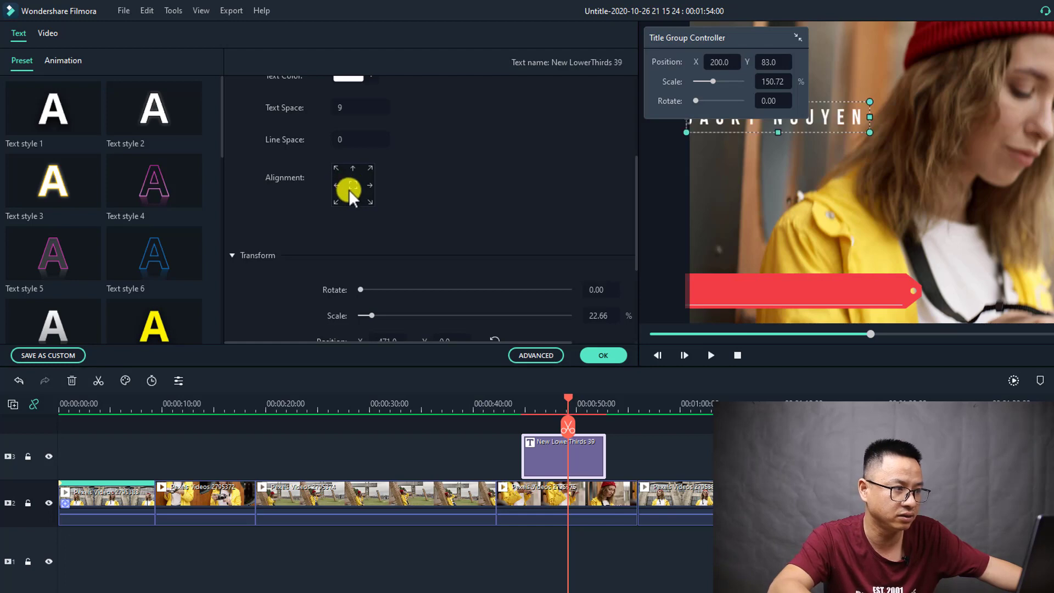
pyautogui.click(337, 201)
pyautogui.click(353, 168)
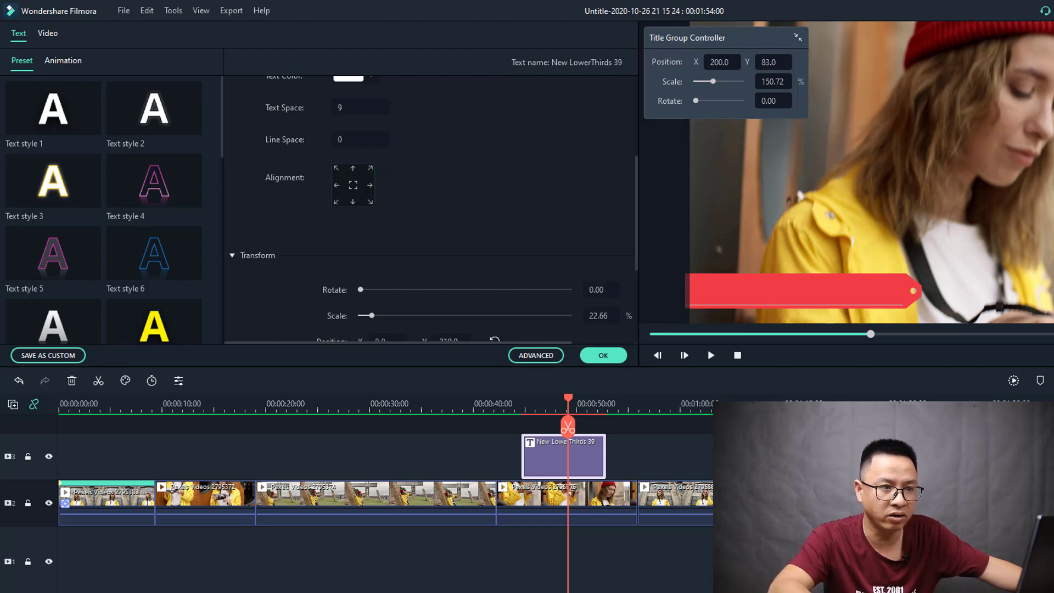
pyautogui.click(352, 185)
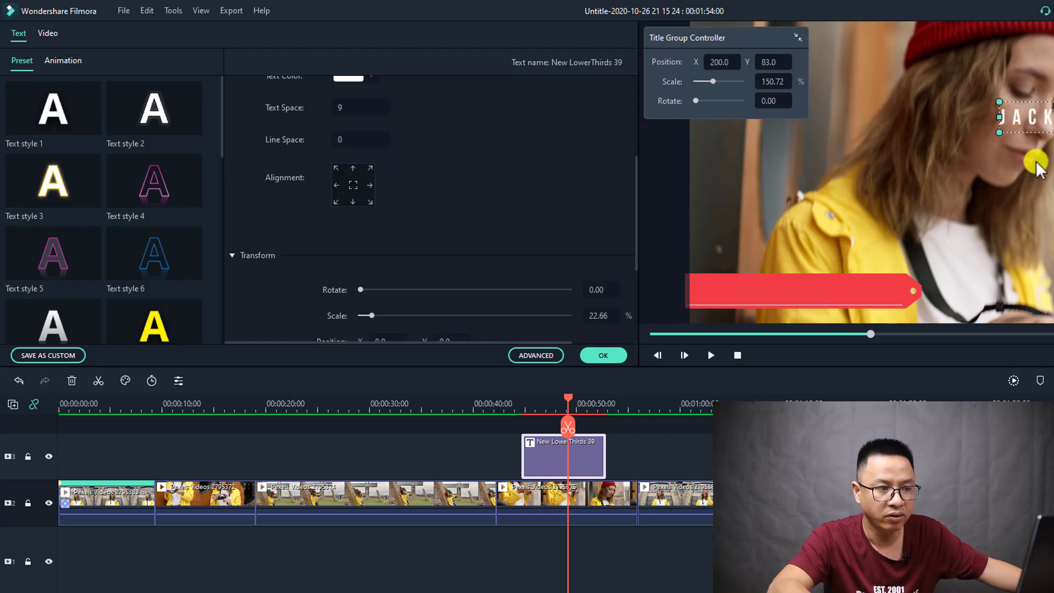
pyautogui.moveTo(1043, 146); pyautogui.dragTo(779, 293)
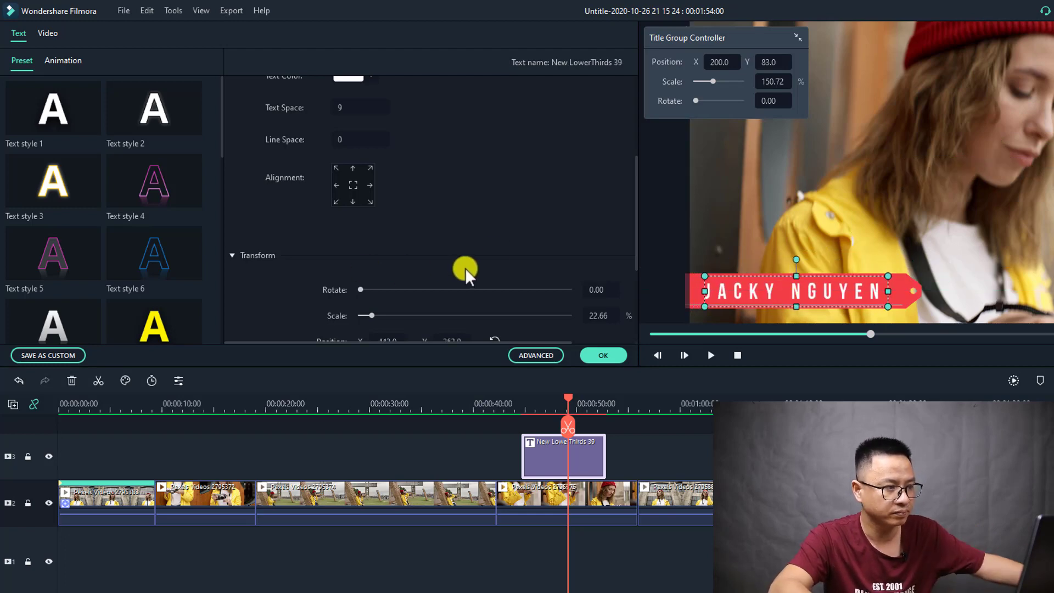
# - Reset the text rotation to 0, rescale it along the banner, and reveal the Compositing settings
pyautogui.scroll(-2, 594, 219)
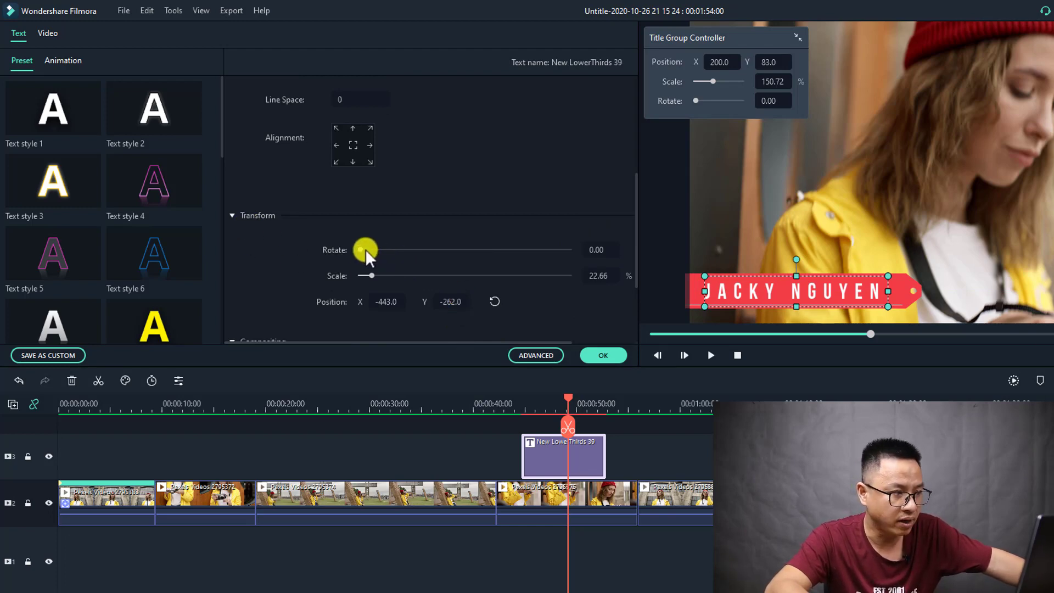
pyautogui.moveTo(363, 250); pyautogui.dragTo(366, 248)
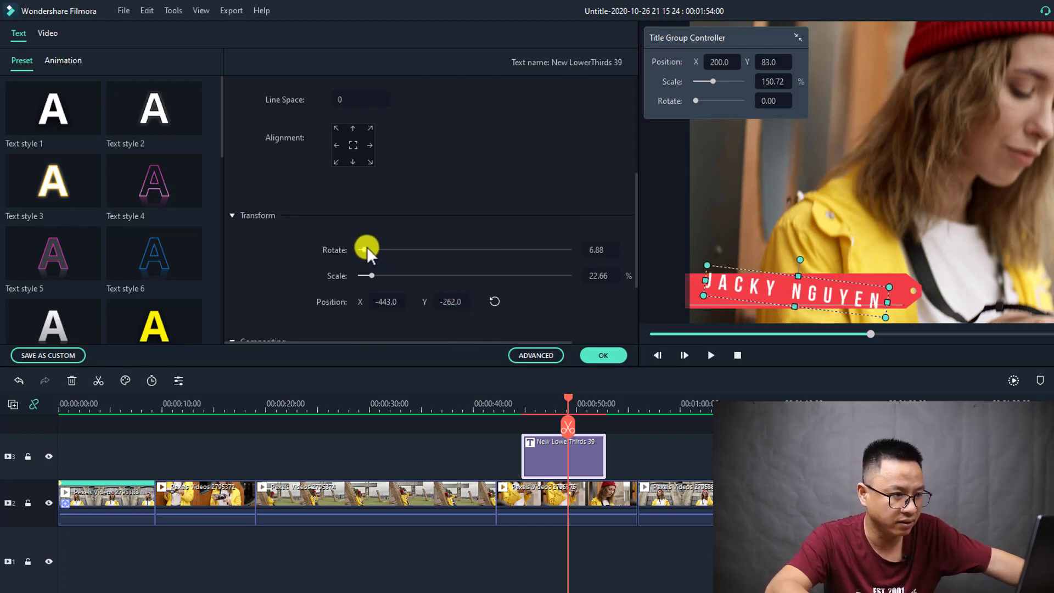
pyautogui.moveTo(799, 260); pyautogui.dragTo(798, 261)
pyautogui.moveTo(372, 275)
pyautogui.mouseDown()
pyautogui.moveTo(409, 276)
pyautogui.moveTo(374, 283)
pyautogui.mouseUp()
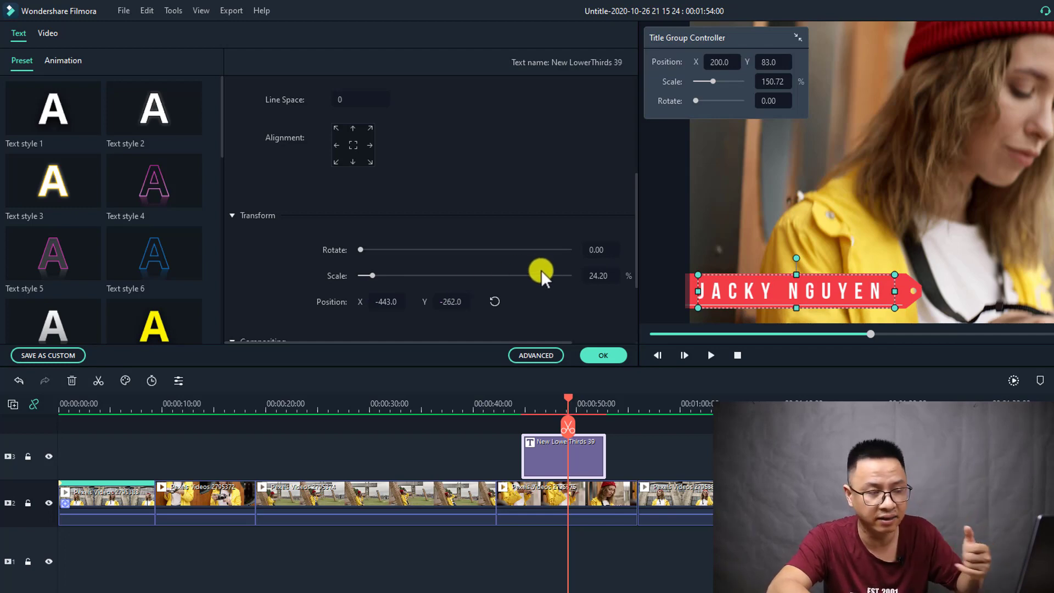
pyautogui.scroll(1, 635, 231)
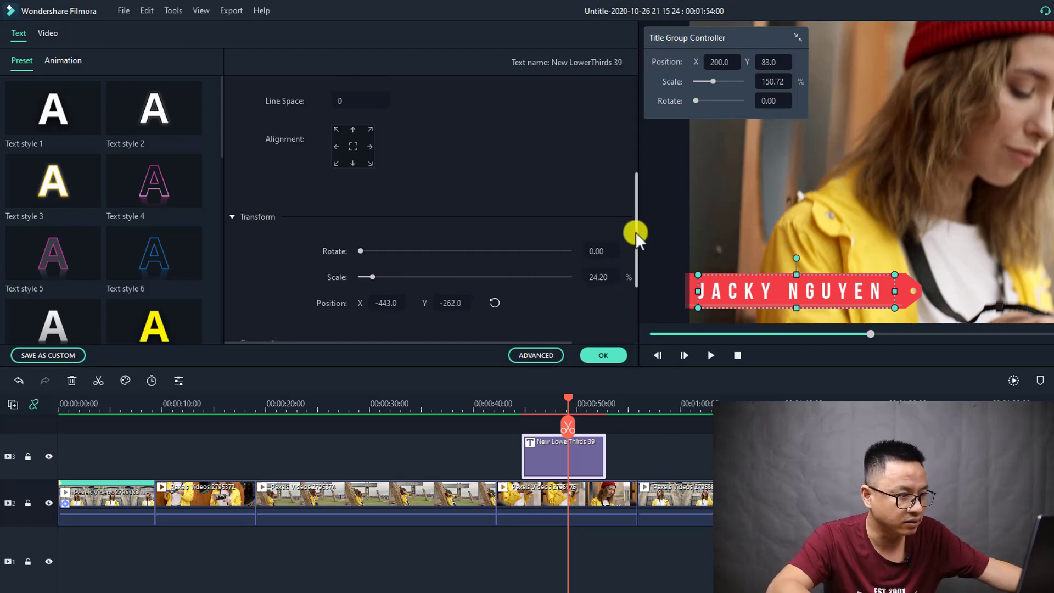
pyautogui.moveTo(636, 232); pyautogui.dragTo(631, 296)
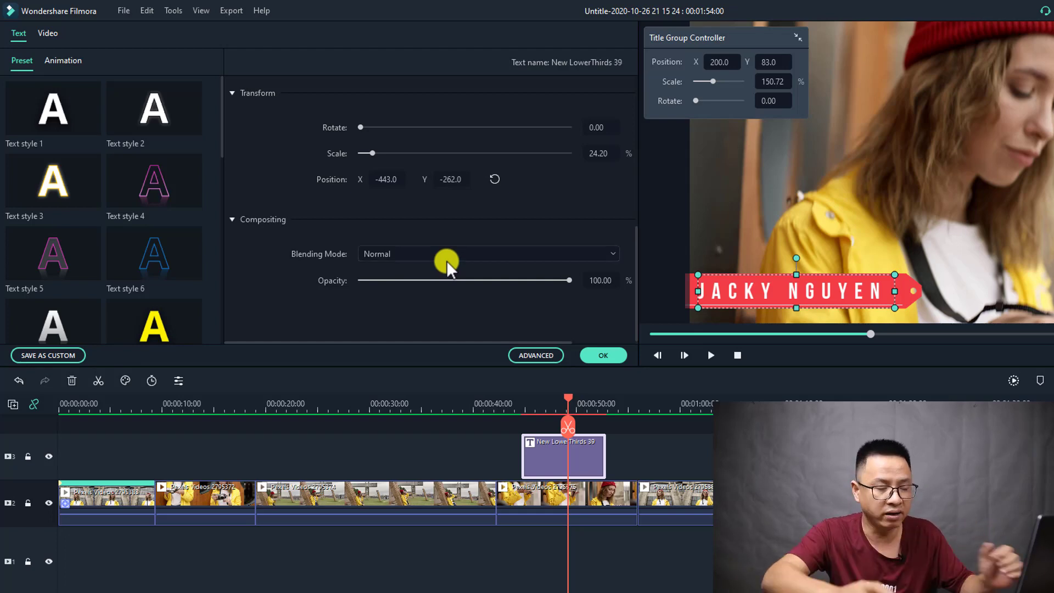
pyautogui.click(459, 253)
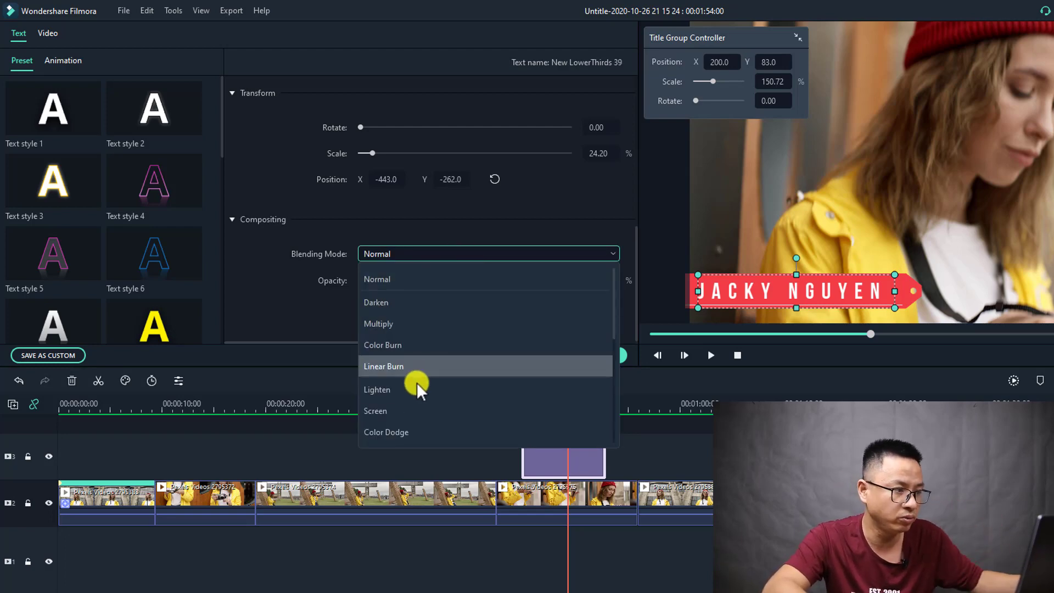
pyautogui.click(411, 410)
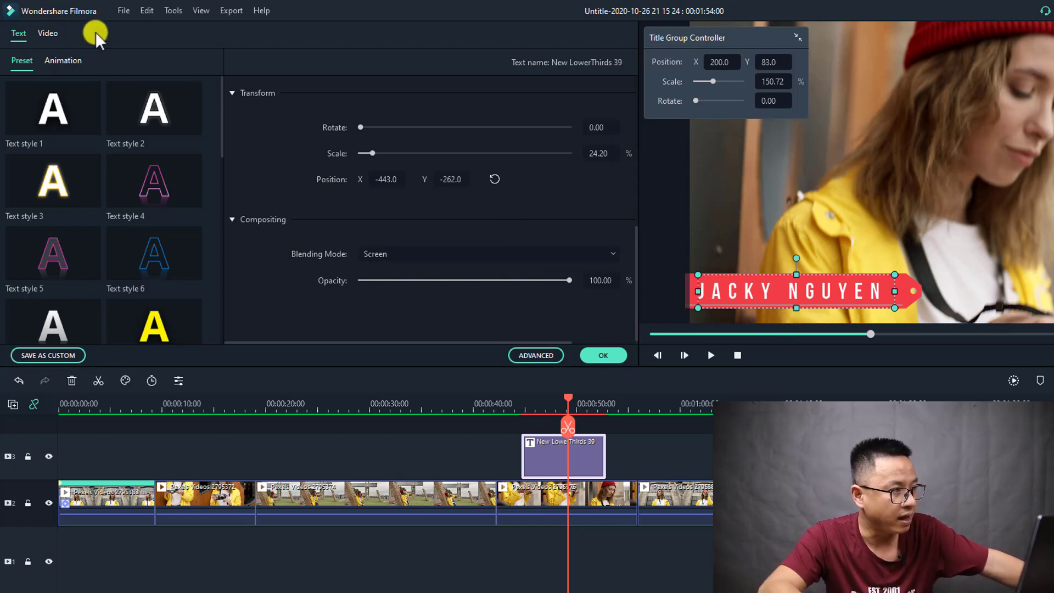
pyautogui.click(426, 251)
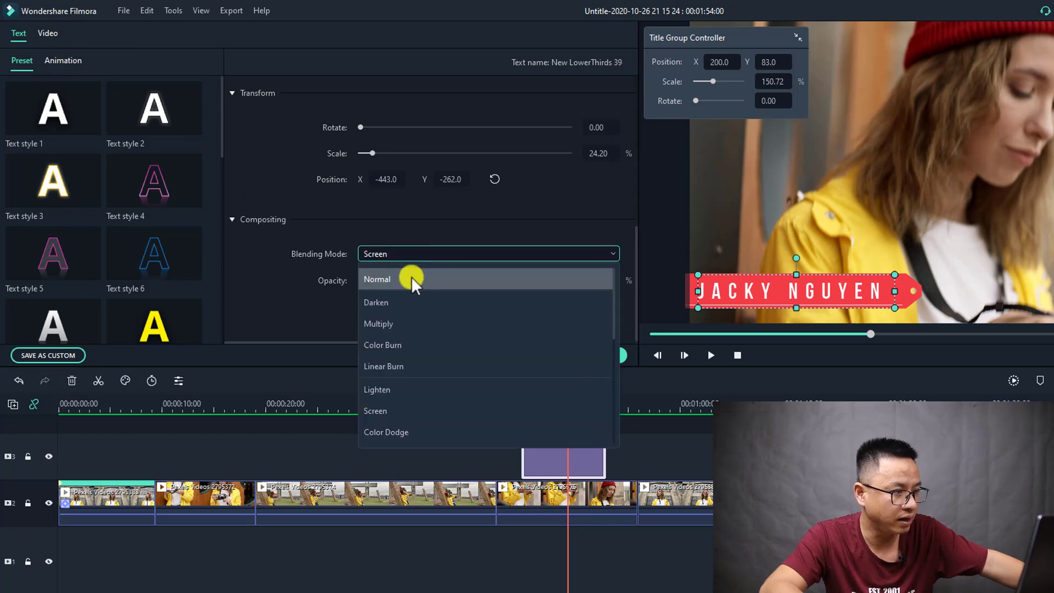
pyautogui.click(407, 281)
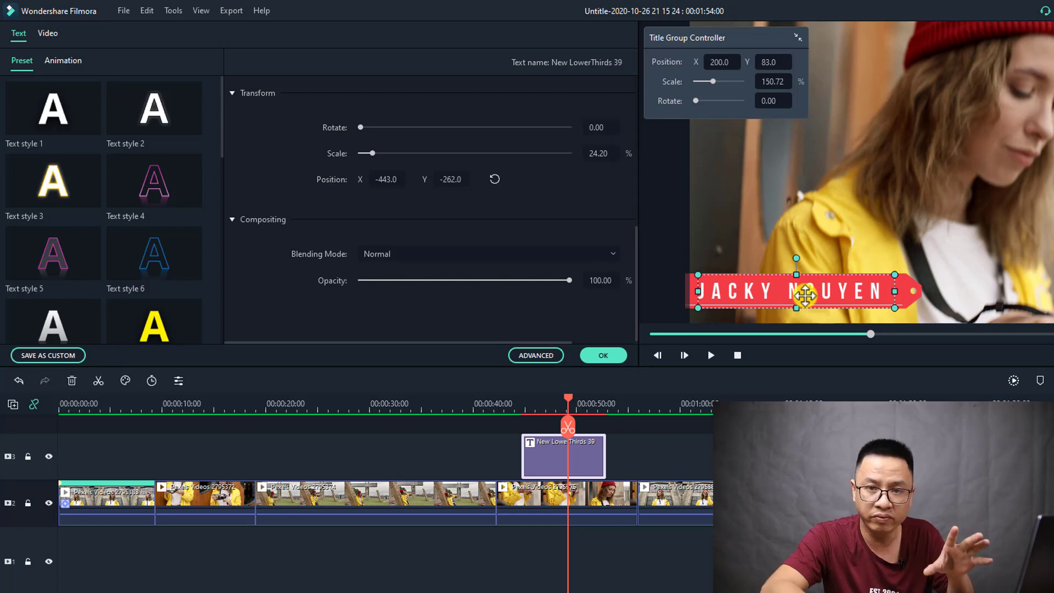
pyautogui.click(75, 117)
pyautogui.click(185, 325)
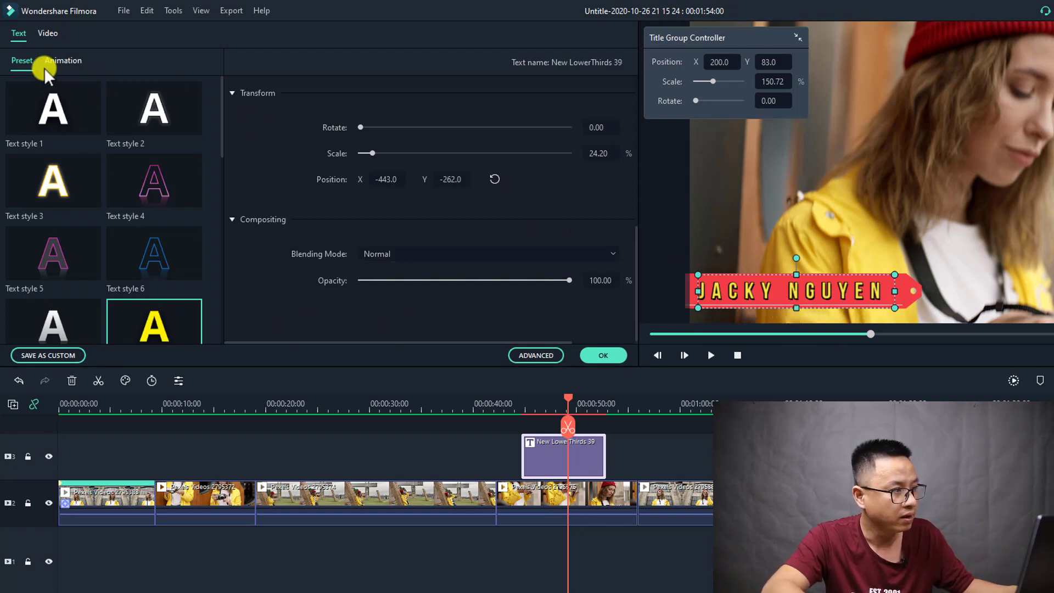
# - Move from the title's text presets to its Video settings with Transform and Compositing
pyautogui.scroll(-5, 200, 220)
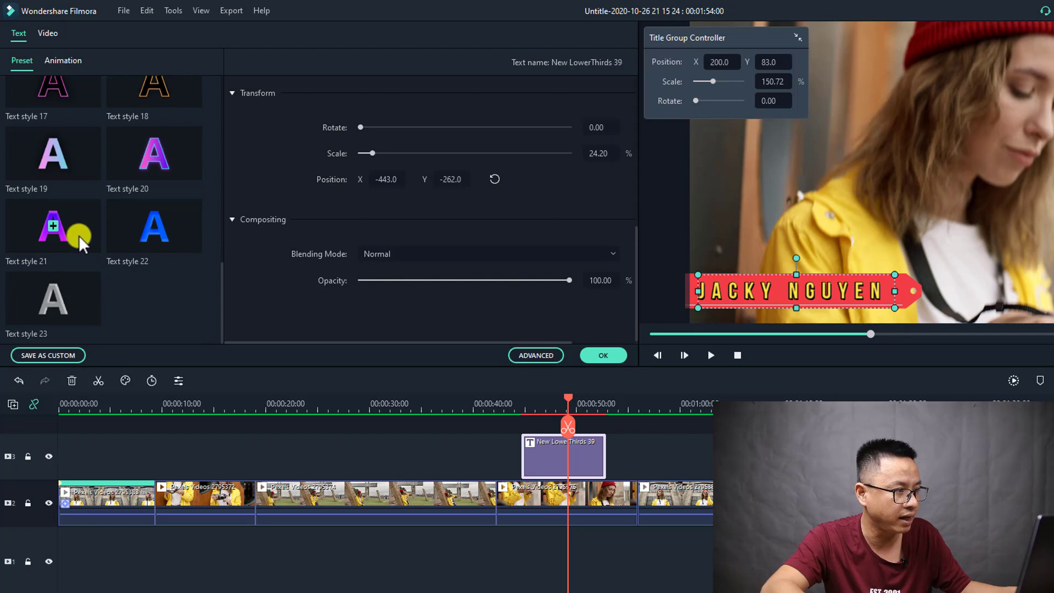
pyautogui.scroll(5, 99, 231)
pyautogui.moveTo(189, 325)
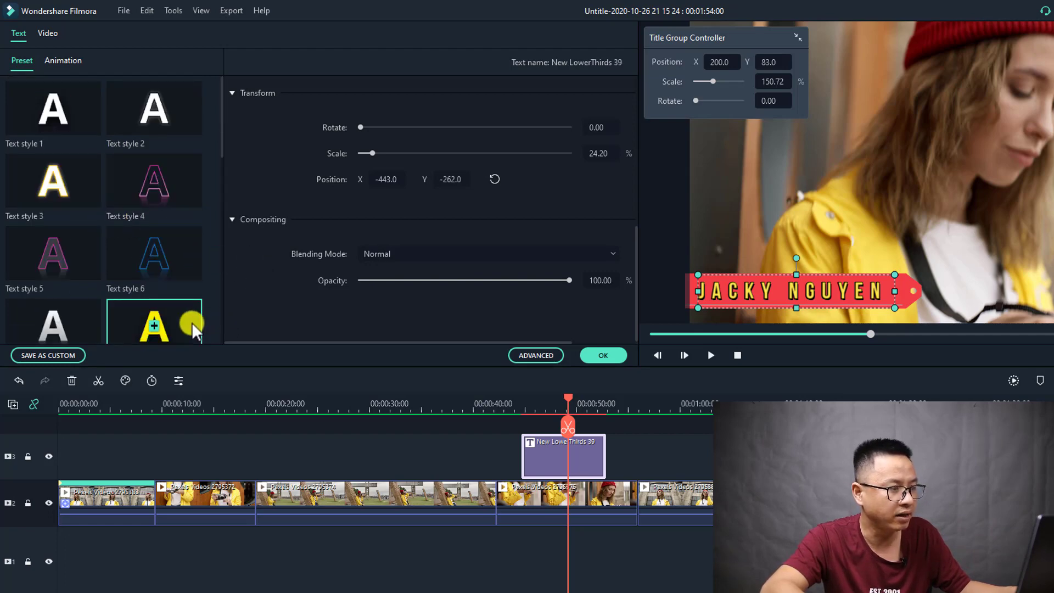
pyautogui.moveTo(633, 325); pyautogui.dragTo(620, 218)
pyautogui.scroll(3, 432, 227)
pyautogui.scroll(-1, 498, 305)
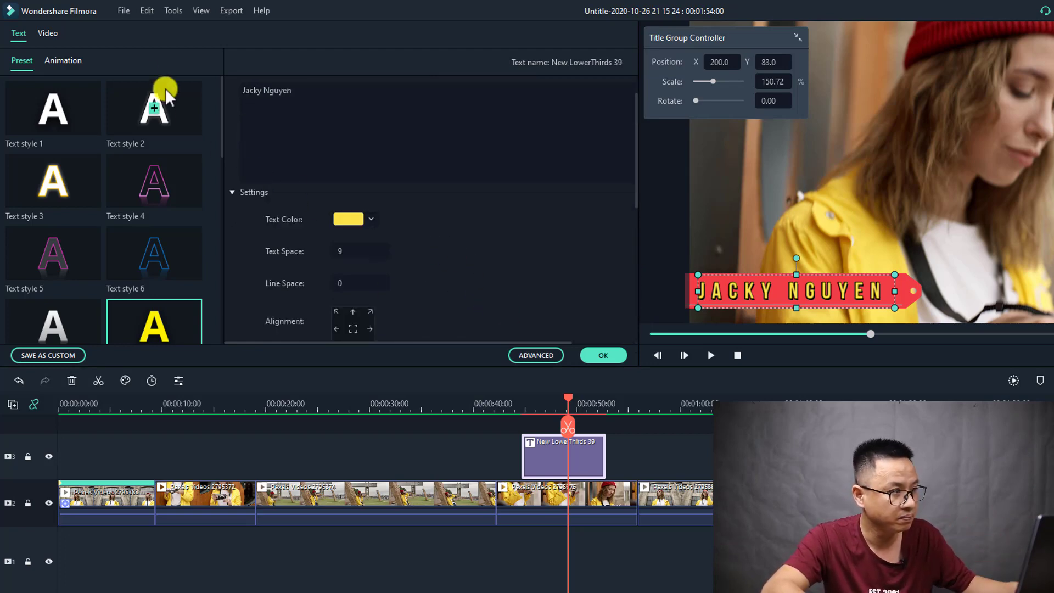
pyautogui.click(48, 32)
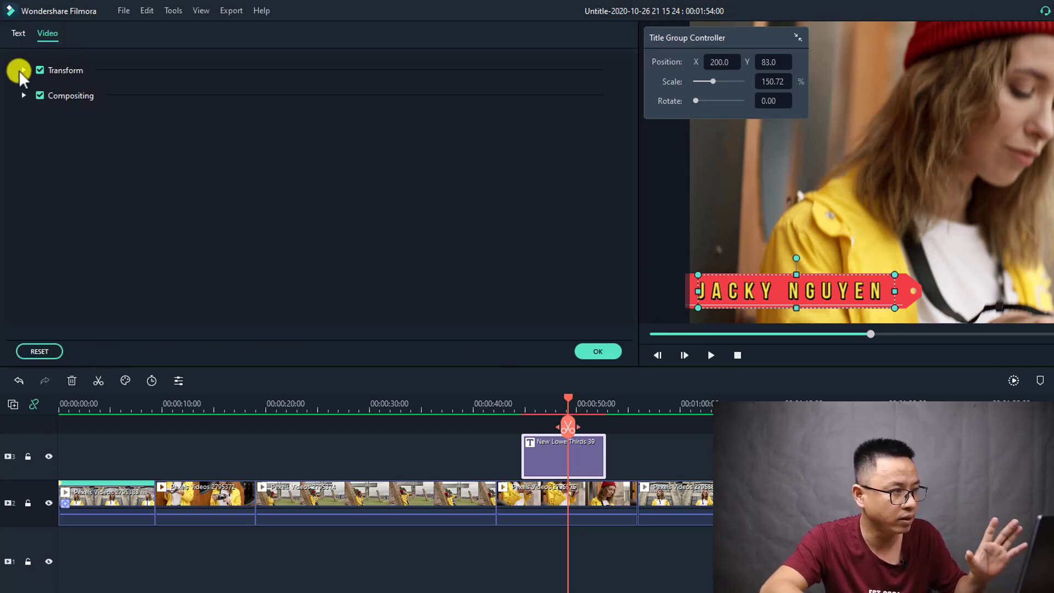
# - Keep the title at 150.72% scale and Normal blending, and apply the title settings
pyautogui.click(22, 70)
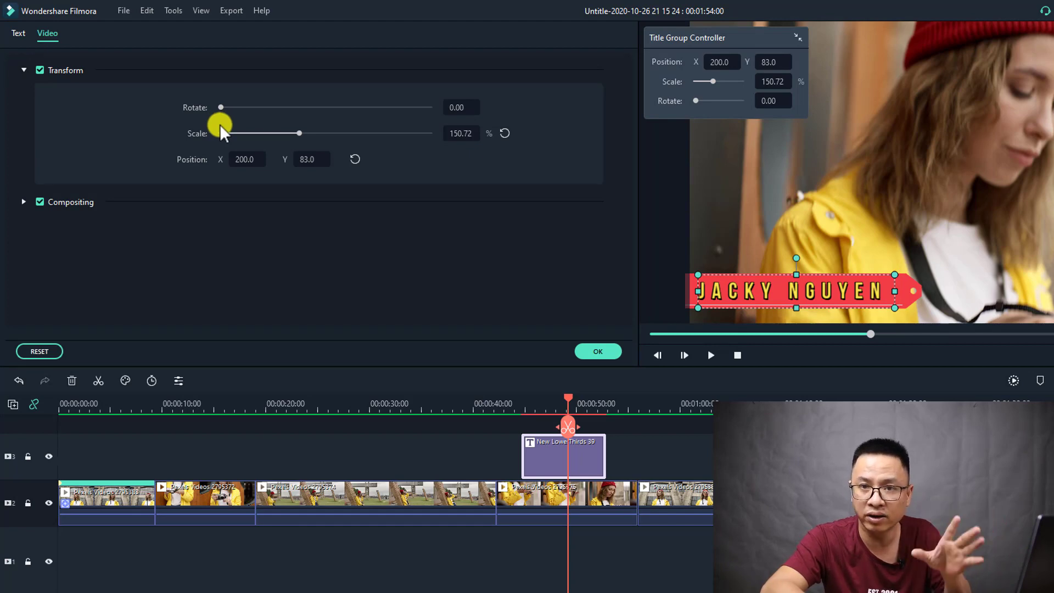
pyautogui.click(23, 202)
pyautogui.click(272, 242)
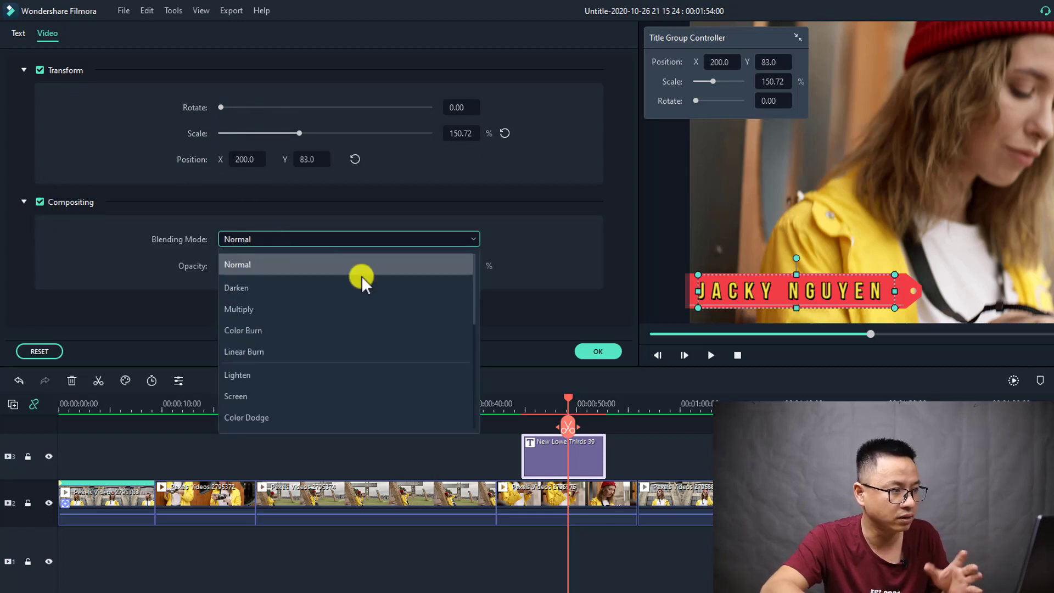
pyautogui.click(285, 209)
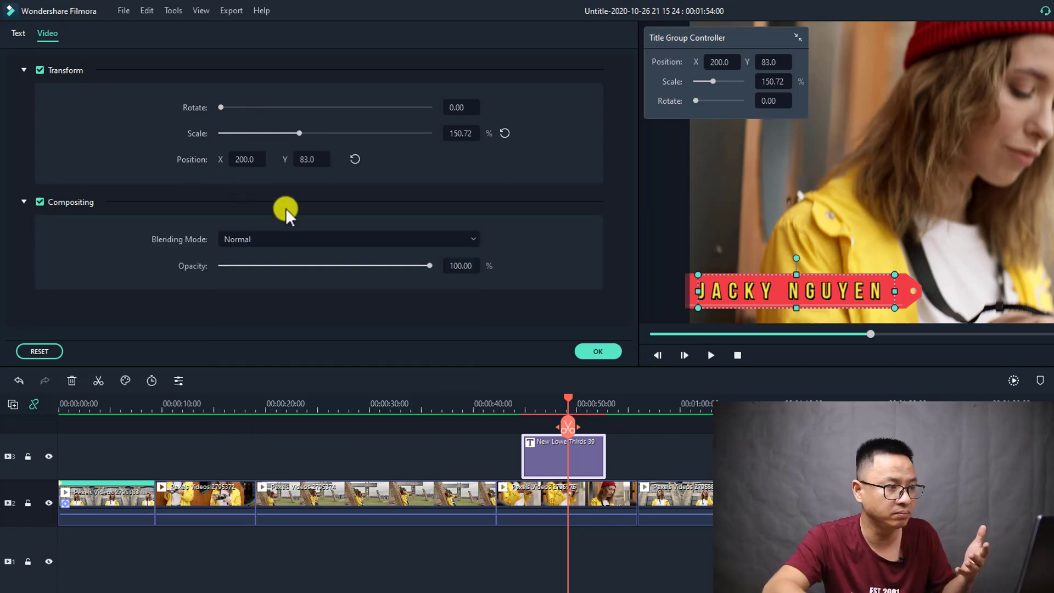
pyautogui.click(597, 349)
# - Open the lower-third title clip in Advanced Edit on its Customize tab
pyautogui.doubleClick(580, 462)
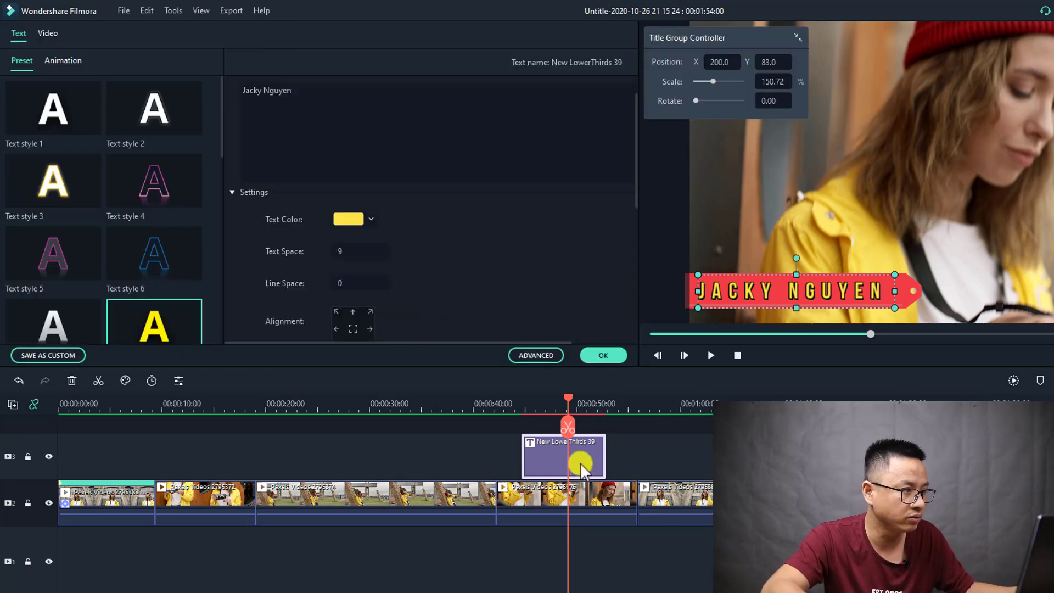
pyautogui.scroll(-5, 546, 249)
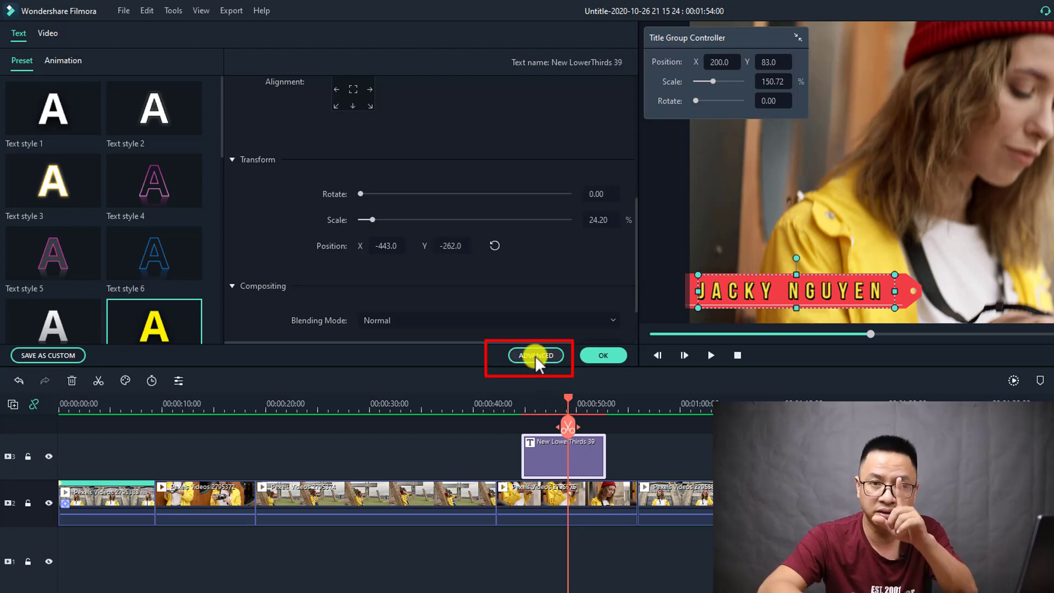
pyautogui.rightClick(556, 453)
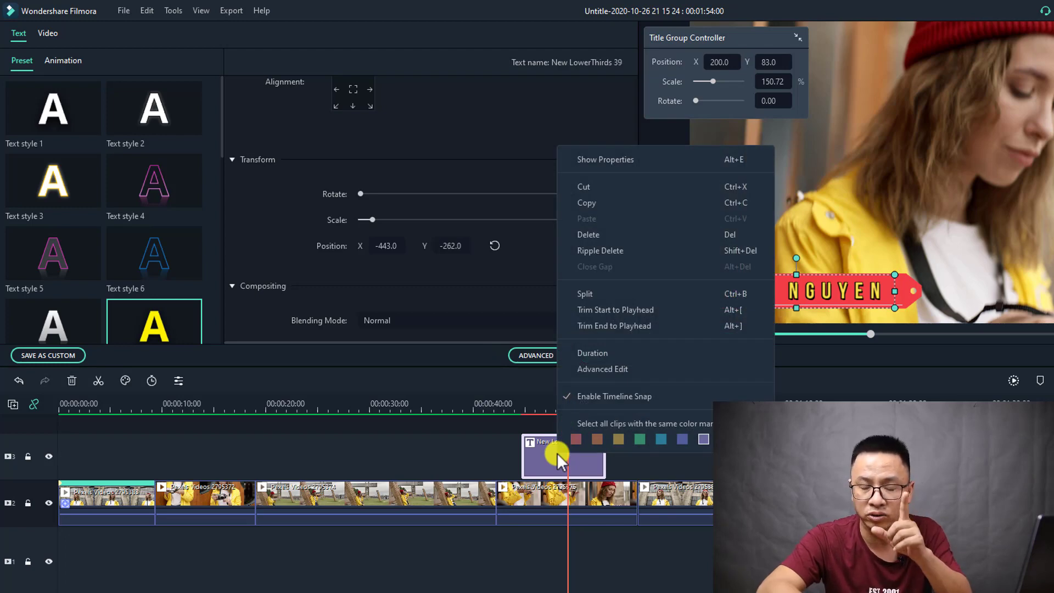
pyautogui.click(601, 371)
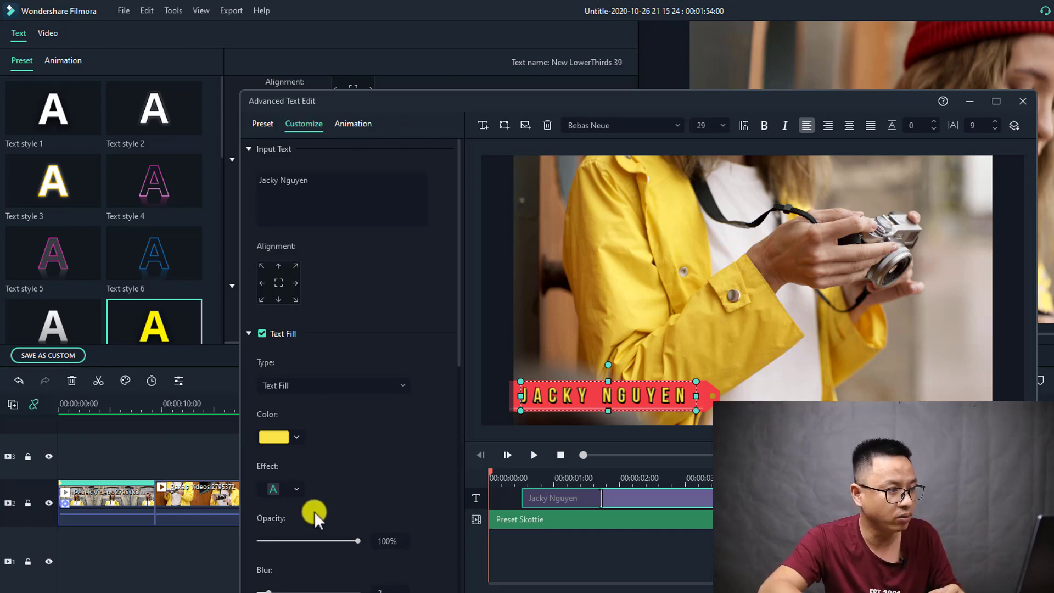
pyautogui.moveTo(459, 226); pyautogui.dragTo(469, 345)
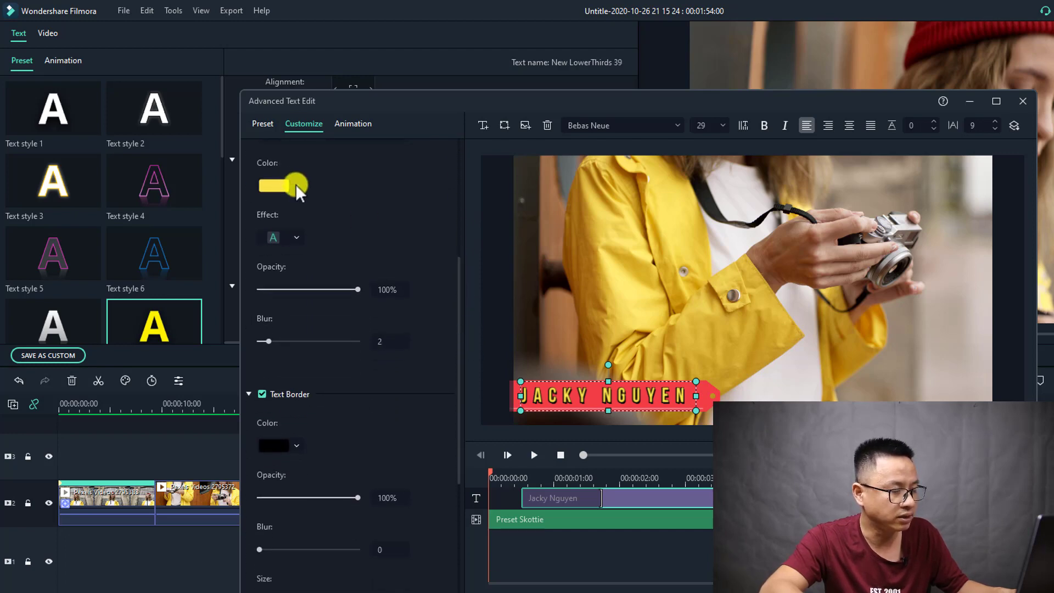
pyautogui.click(295, 184)
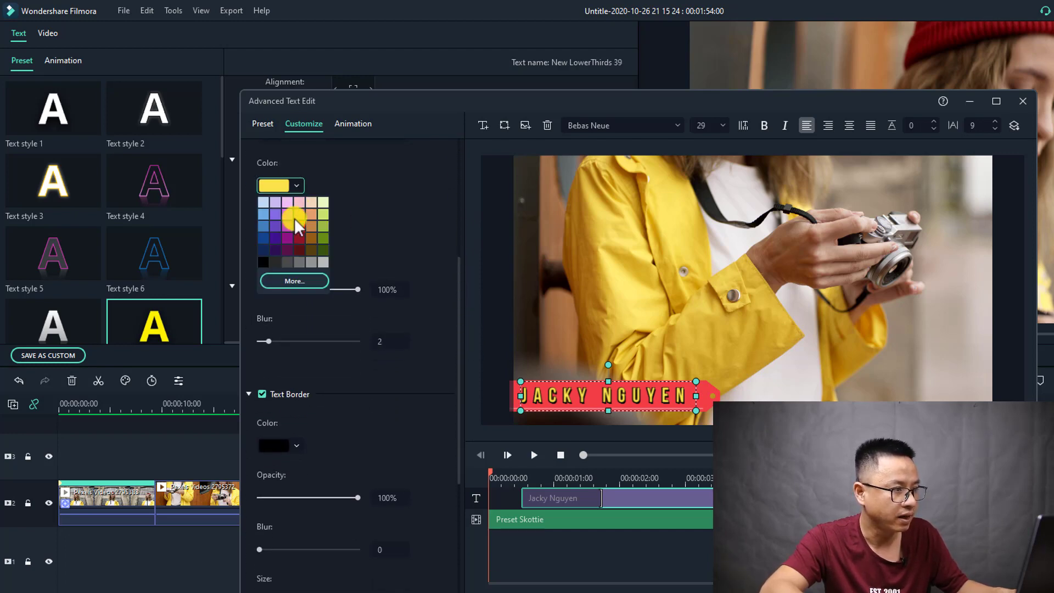
pyautogui.click(262, 237)
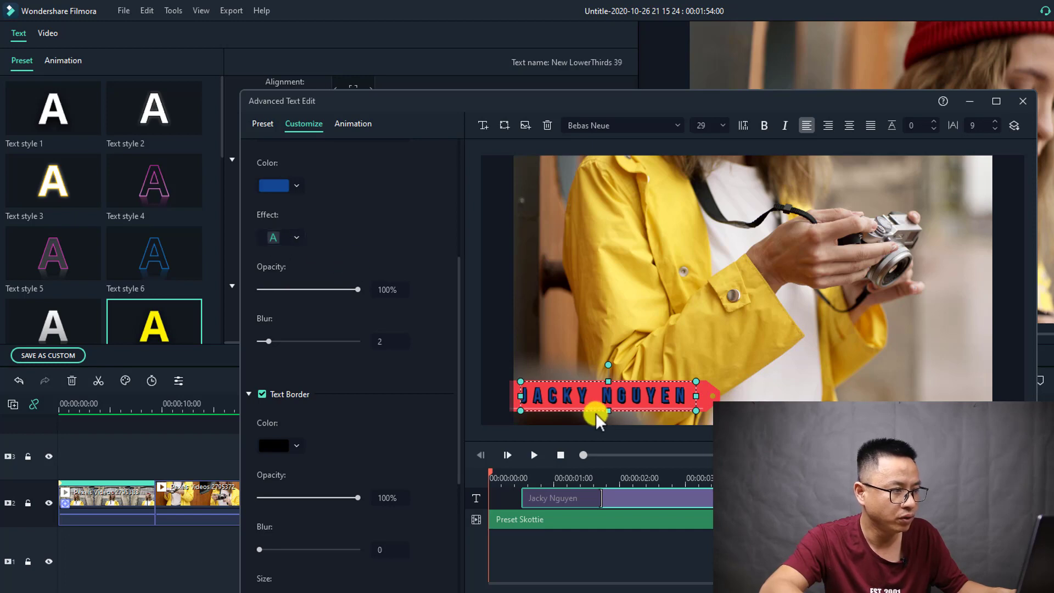
# - Try a dark red text border, then settle on light grey
pyautogui.scroll(-2, 343, 410)
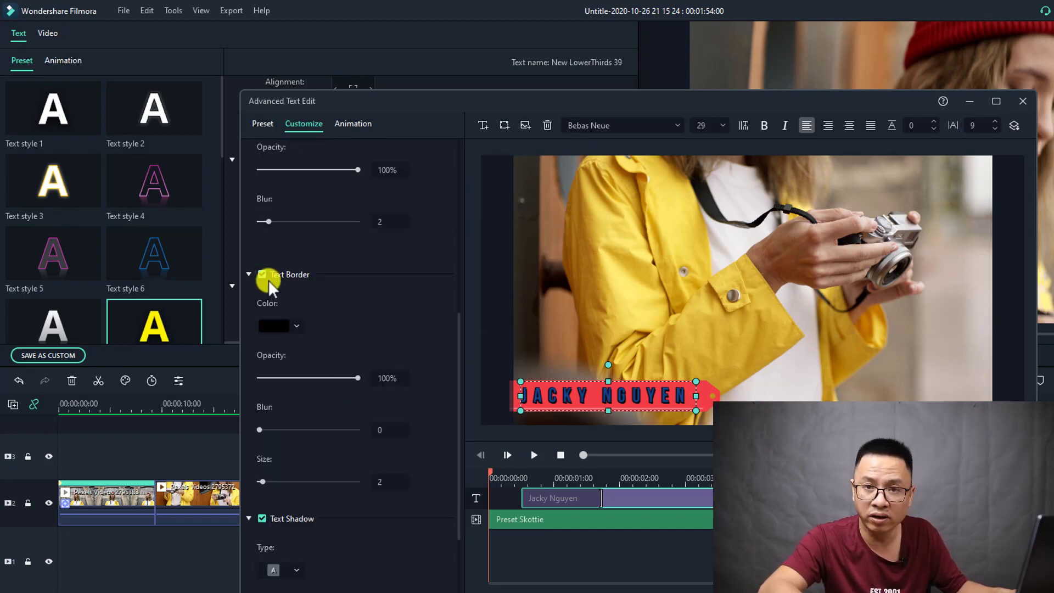
pyautogui.click(297, 327)
pyautogui.click(298, 377)
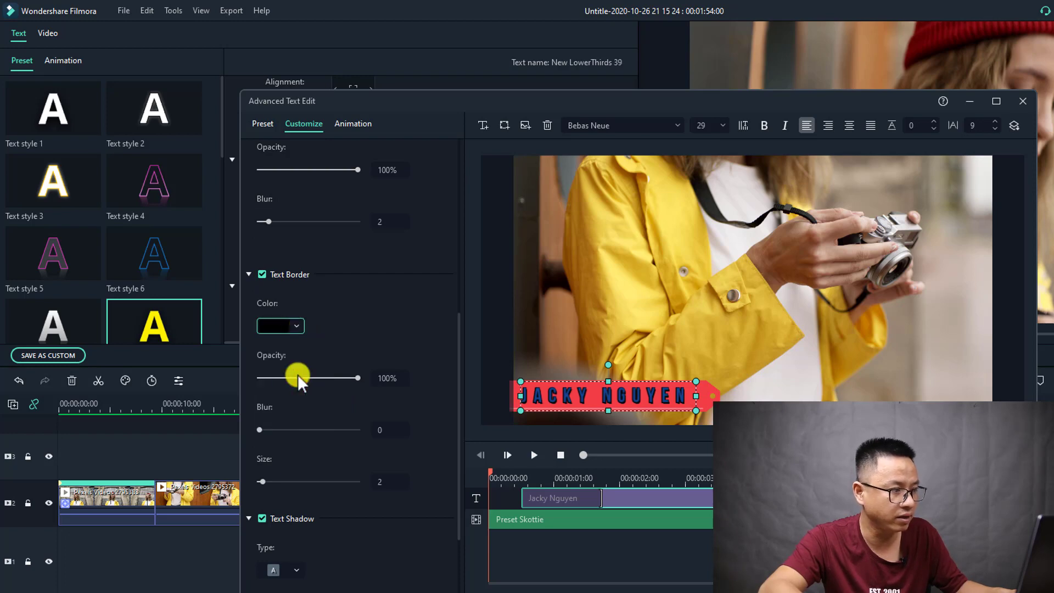
pyautogui.click(296, 323)
pyautogui.click(308, 380)
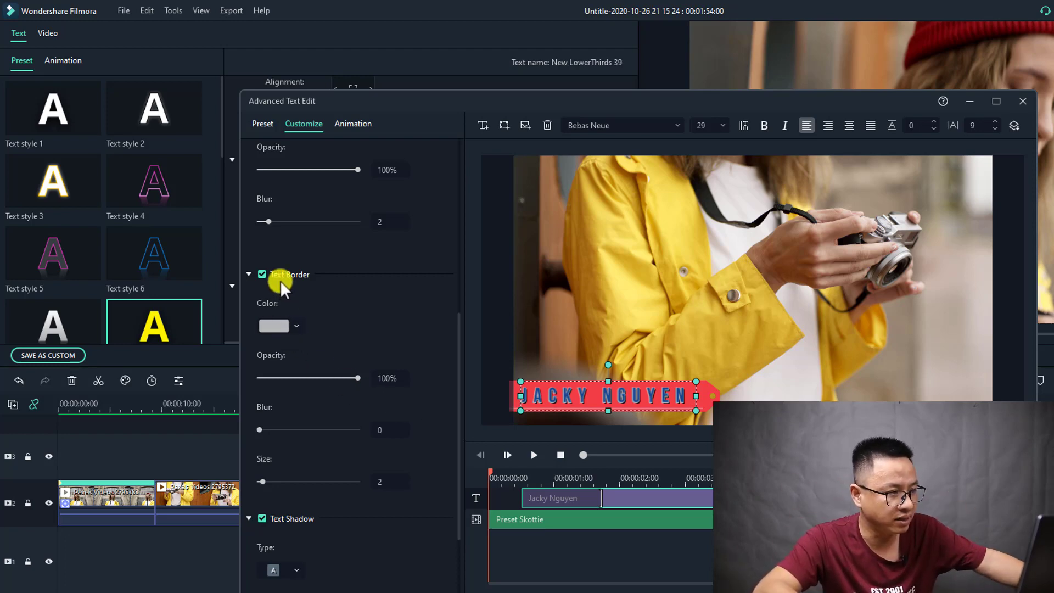
pyautogui.scroll(-3, 299, 456)
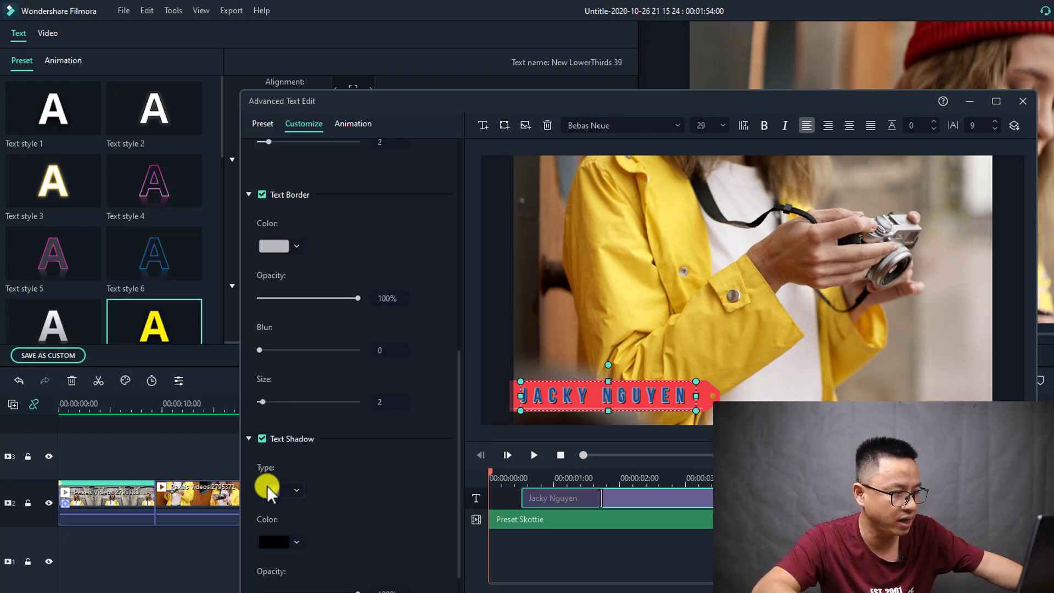
pyautogui.scroll(-4, 266, 485)
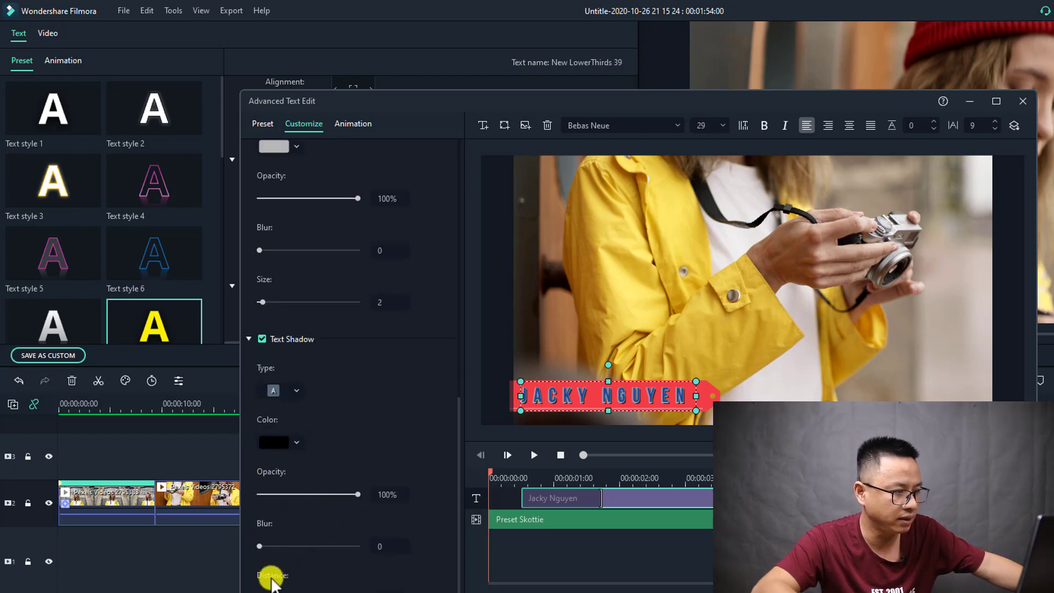
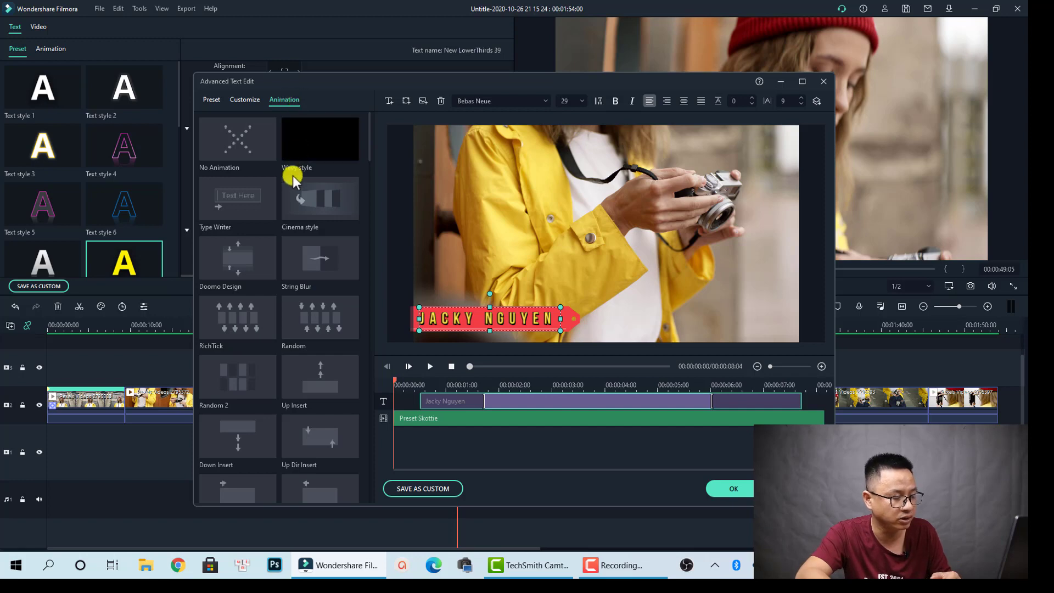
pyautogui.scroll(-15, 260, 228)
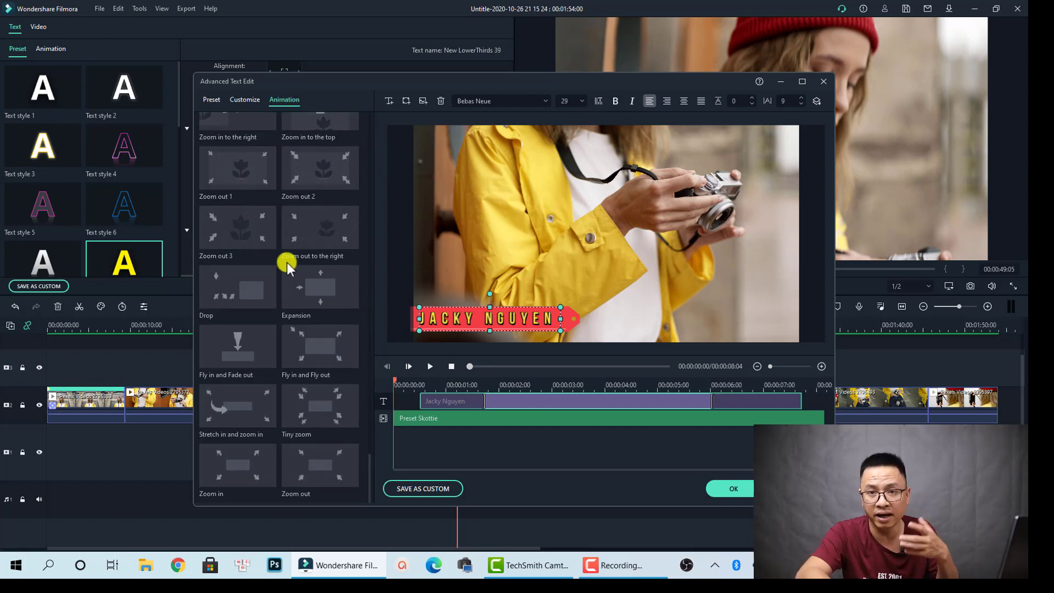
pyautogui.scroll(-10, 288, 262)
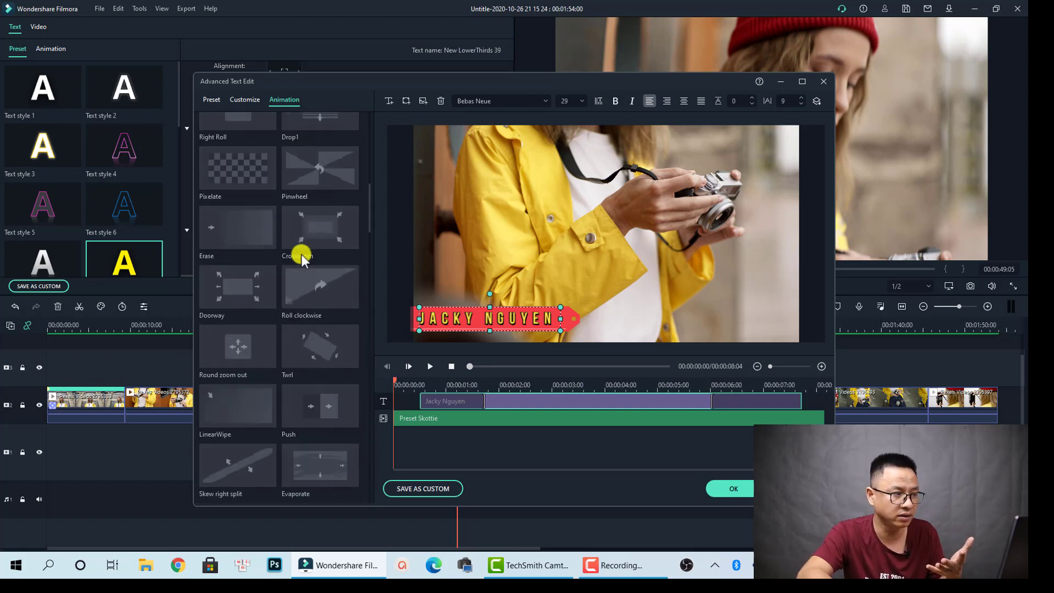
pyautogui.scroll(20, 302, 255)
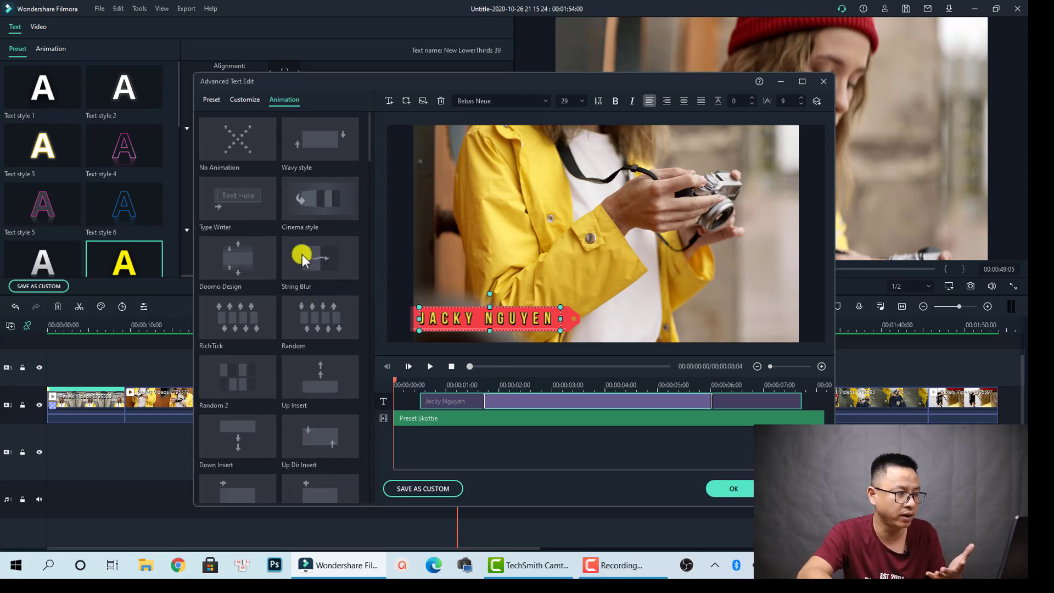
pyautogui.click(236, 320)
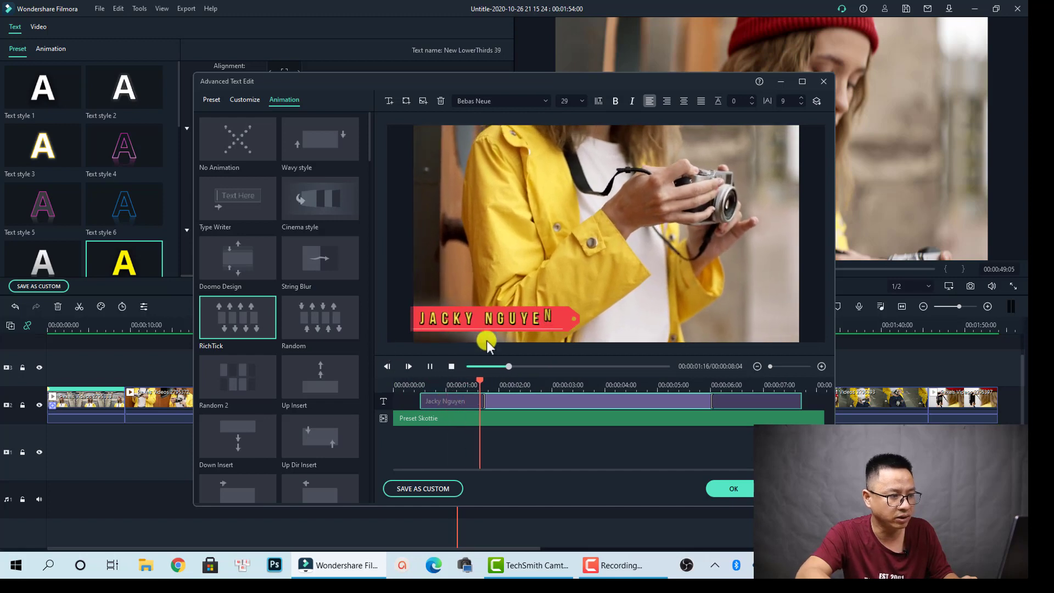
# - Move the title's exit-animation handle earlier, to around 5 seconds, and replay the preview
pyautogui.press('space')
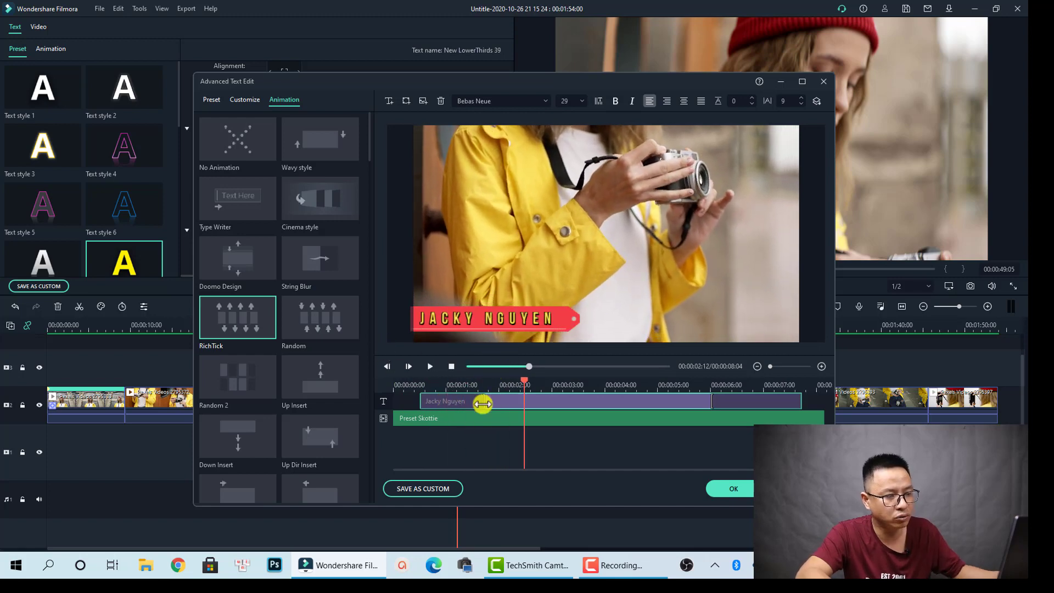
pyautogui.moveTo(483, 404)
pyautogui.mouseDown()
pyautogui.moveTo(460, 402)
pyautogui.moveTo(541, 402)
pyautogui.moveTo(479, 398)
pyautogui.mouseUp()
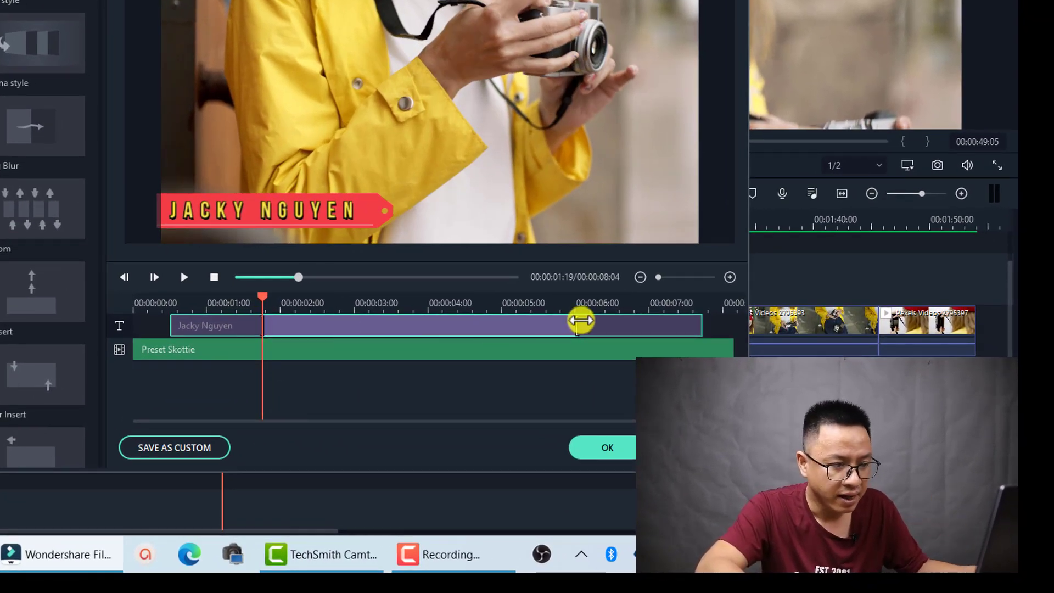
pyautogui.moveTo(577, 323); pyautogui.dragTo(554, 341)
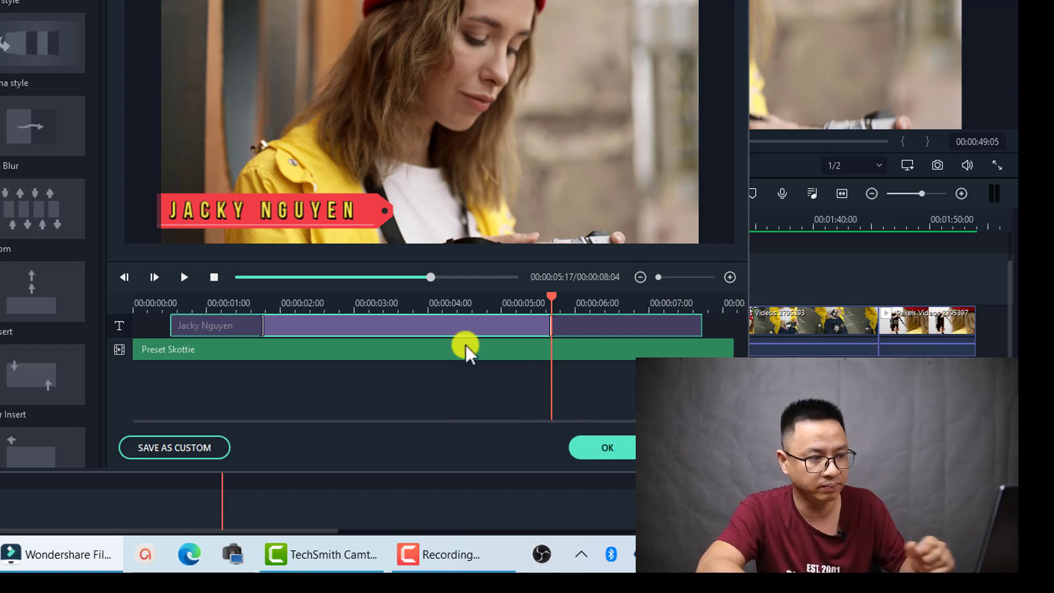
pyautogui.click(159, 305)
pyautogui.press('space')
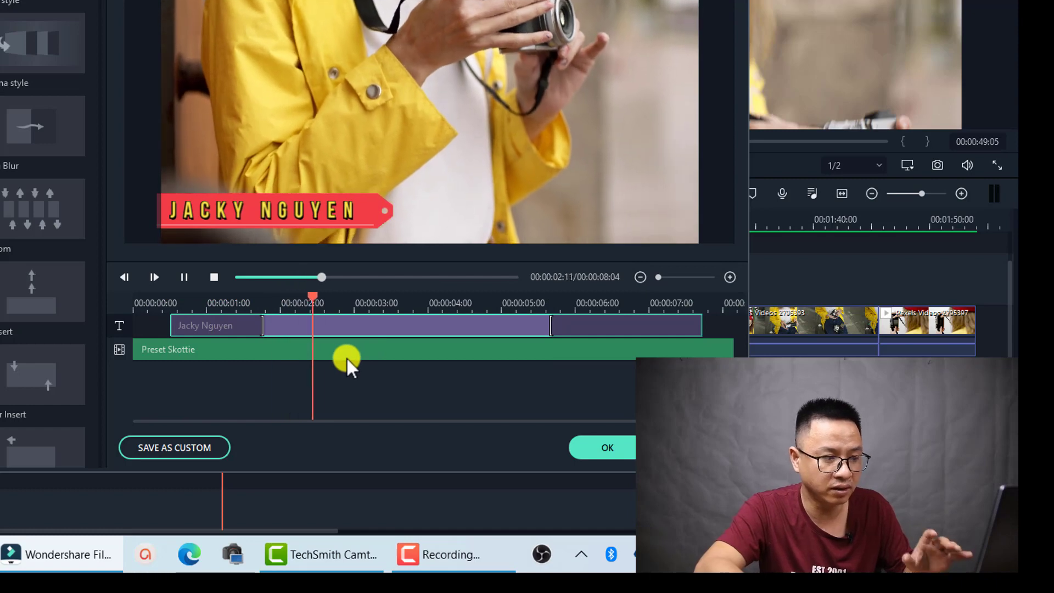
pyautogui.press('space')
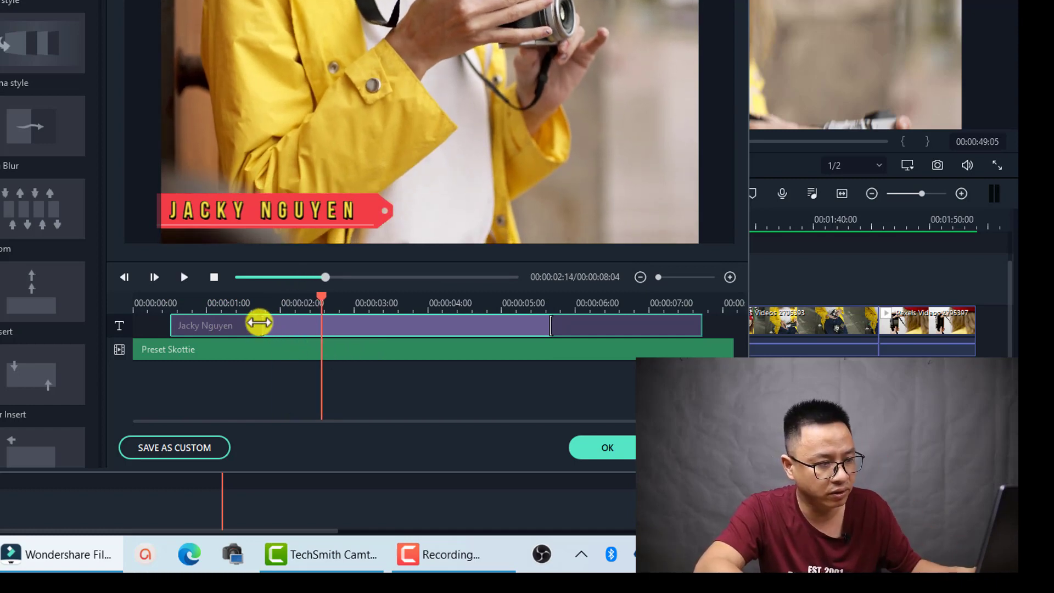
# - Lengthen the entrance animation to about 3 seconds and replay to check the timing
pyautogui.moveTo(259, 324); pyautogui.dragTo(365, 323)
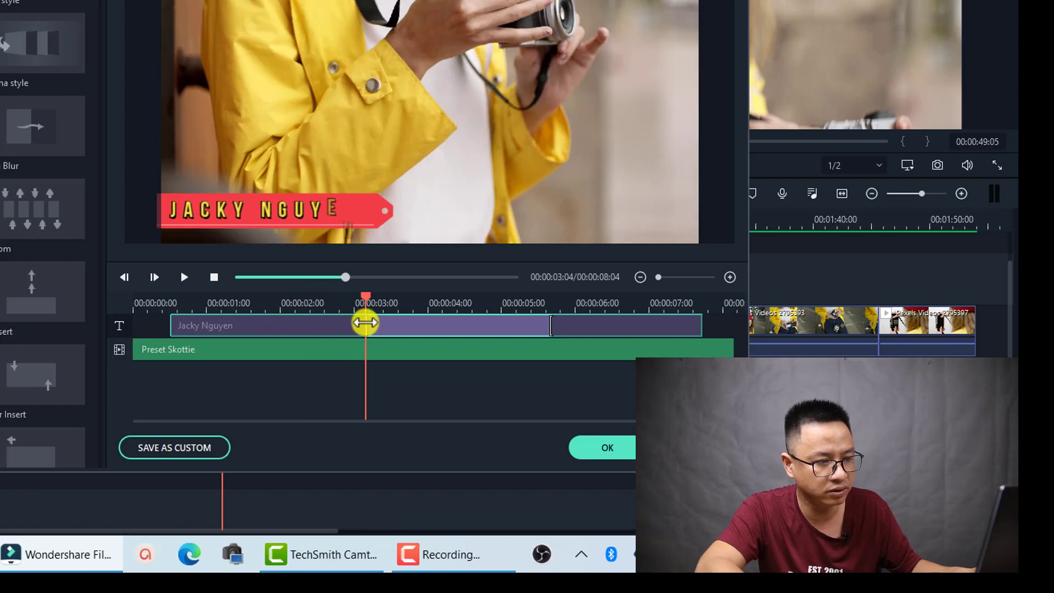
pyautogui.click(150, 300)
pyautogui.press('space')
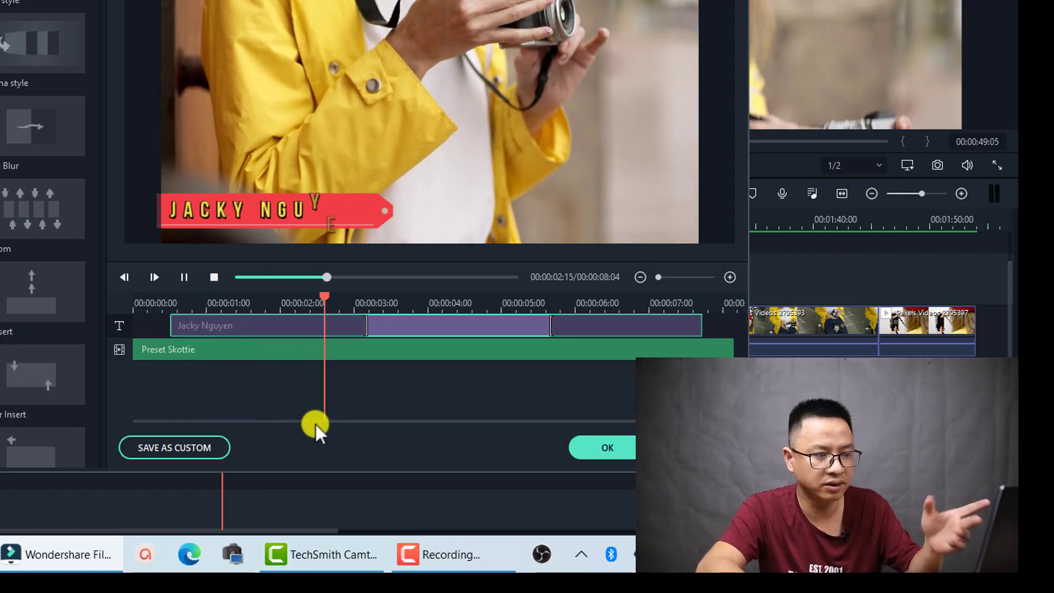
pyautogui.press('space')
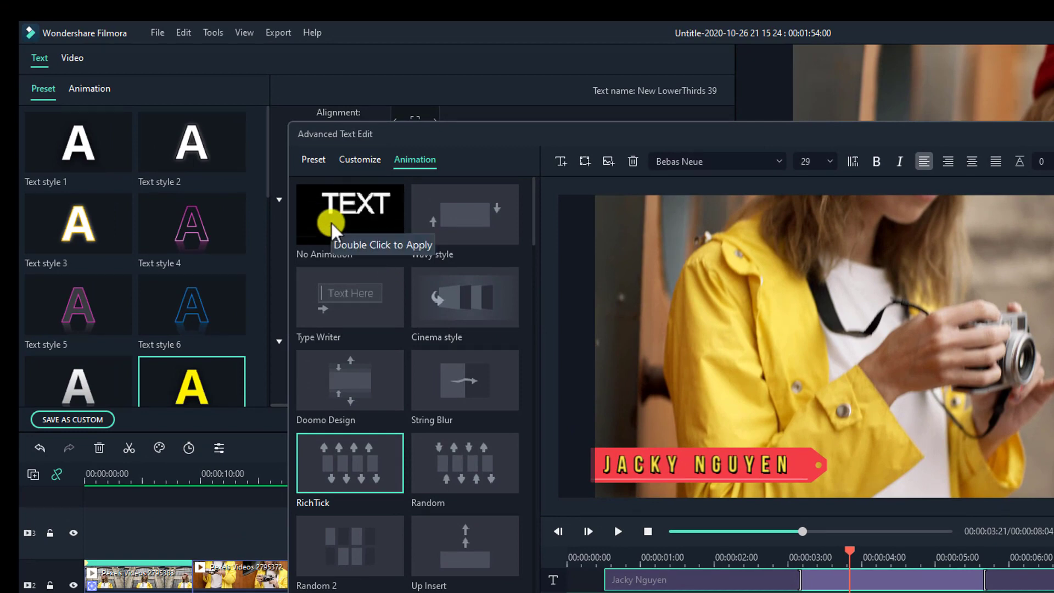
# - Switch the lower-third to the No Animation preset and preview it from the start
pyautogui.doubleClick(332, 223)
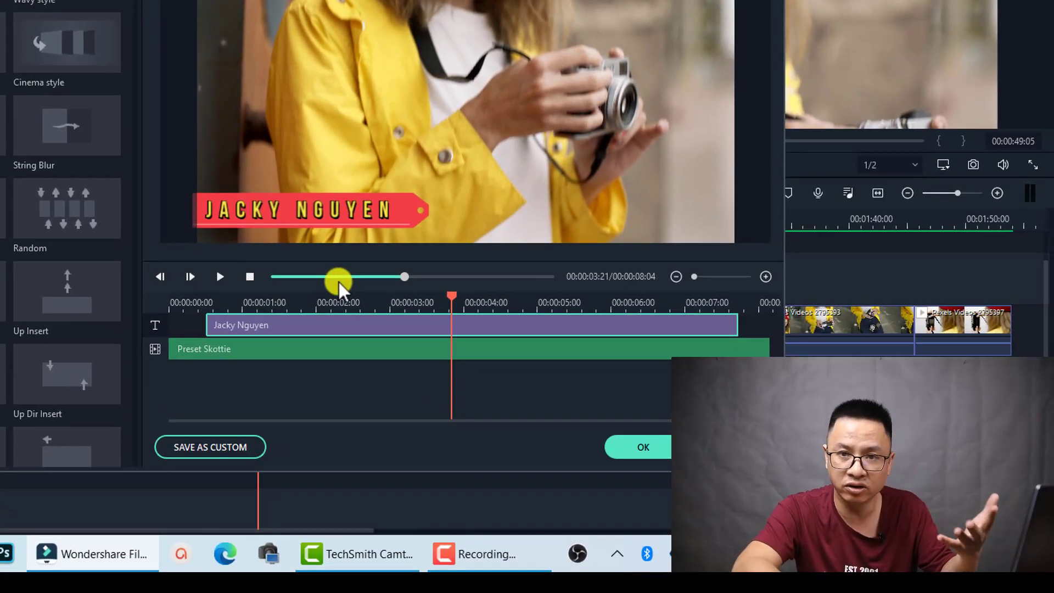
pyautogui.click(170, 305)
pyautogui.press('space')
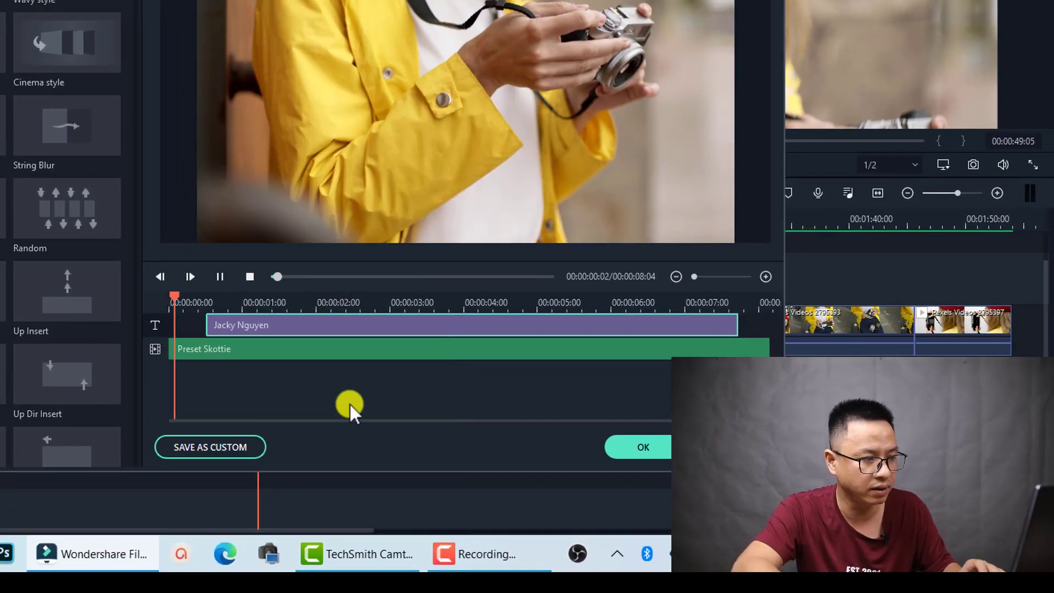
pyautogui.press('space')
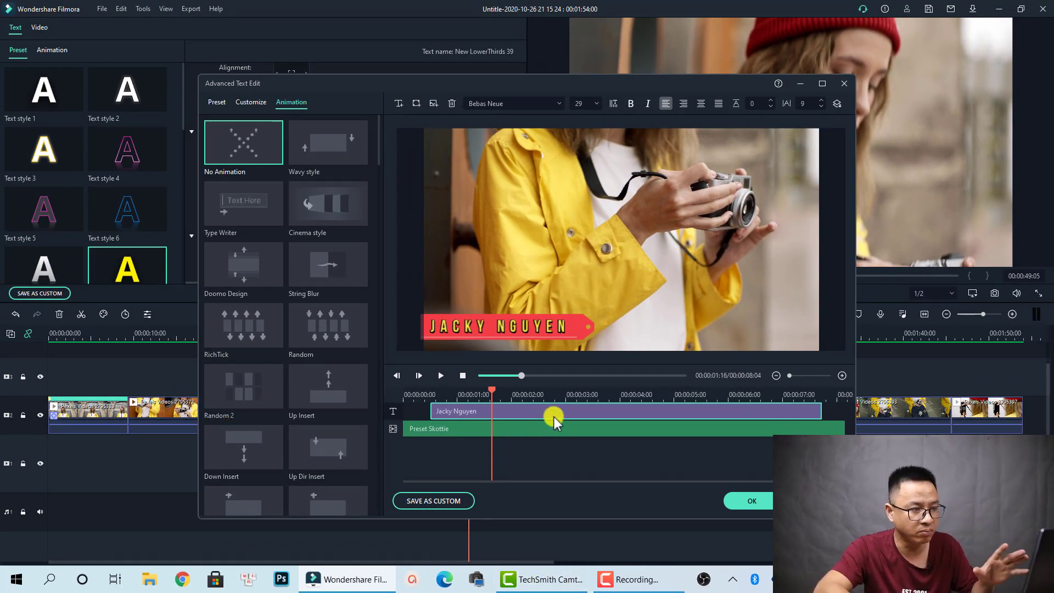
# - Add a text box reading 'Amazing Title' on the jacket sleeve and show its Customize settings
pyautogui.click(400, 102)
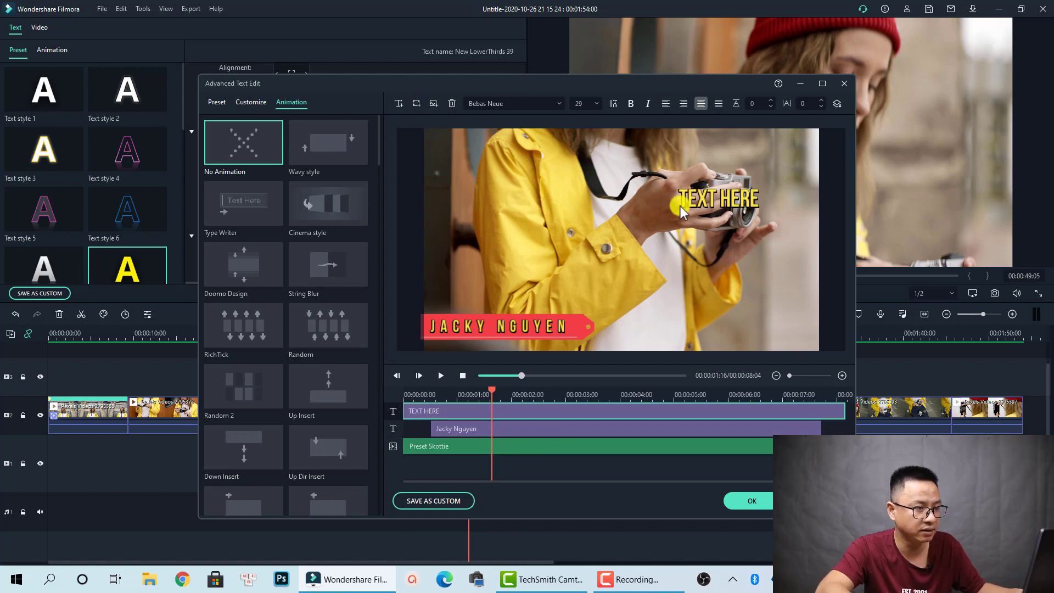
pyautogui.moveTo(709, 211); pyautogui.dragTo(625, 240)
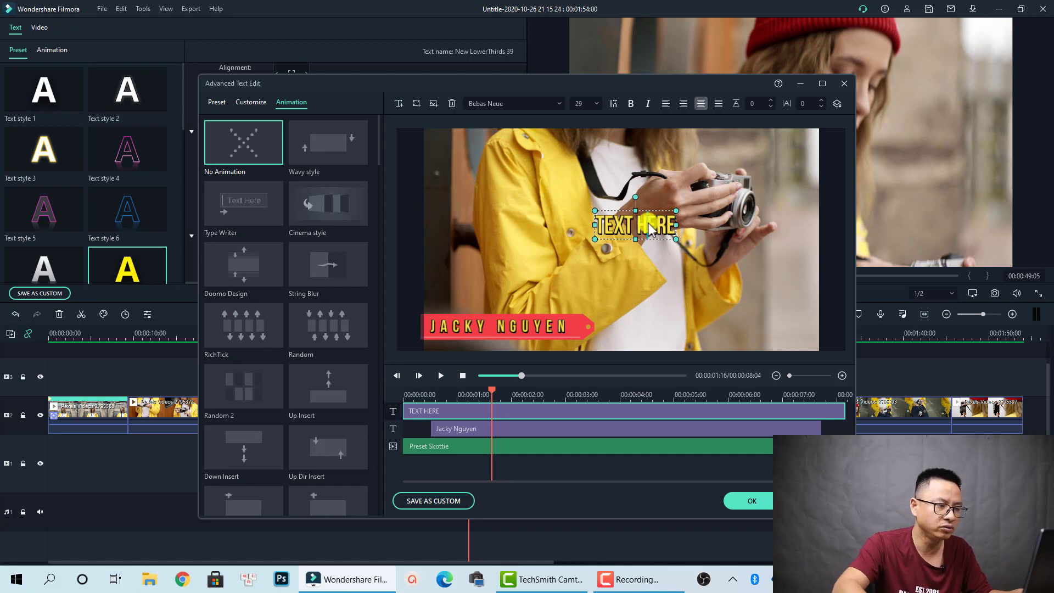
pyautogui.doubleClick(664, 237)
pyautogui.write('Ama')
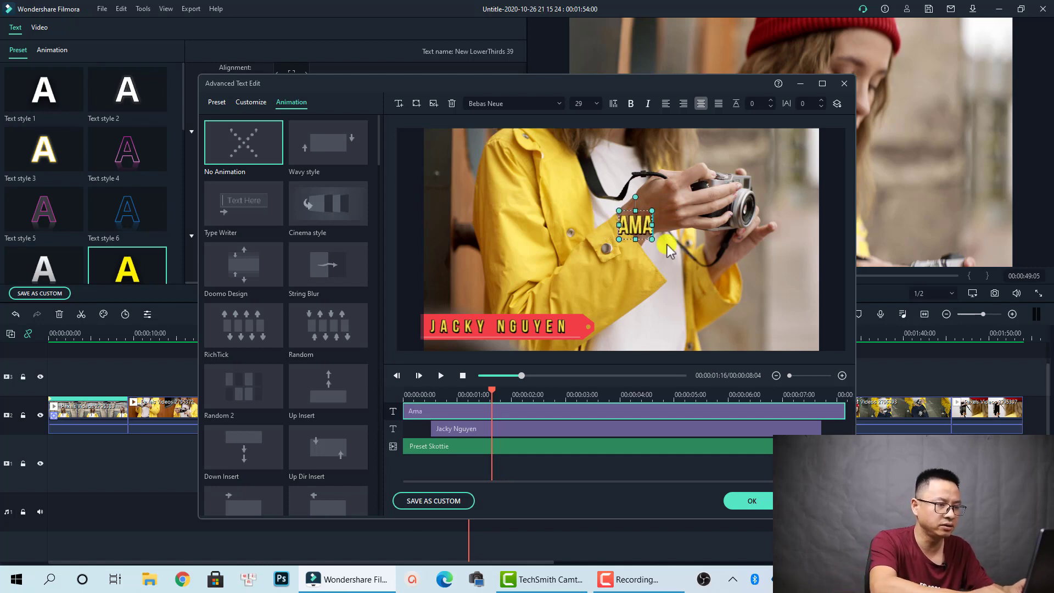
pyautogui.write('zing Title')
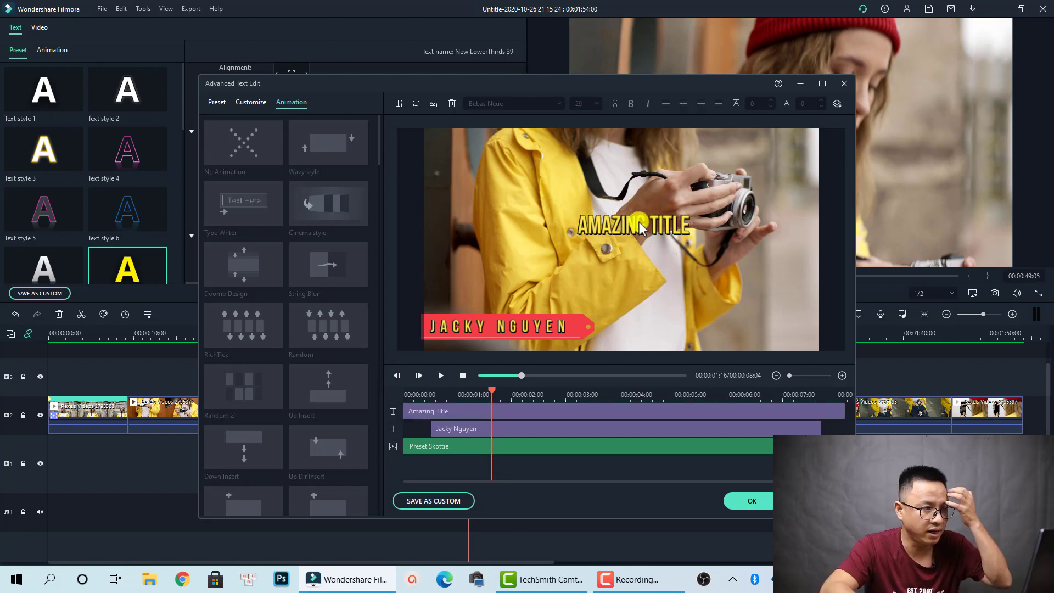
pyautogui.moveTo(630, 225); pyautogui.dragTo(611, 227)
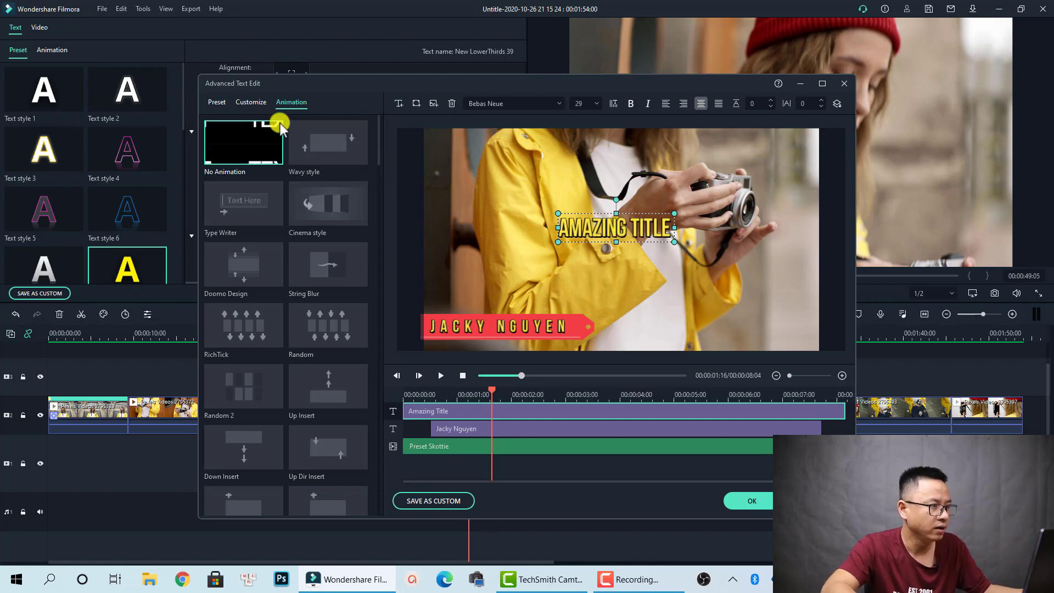
pyautogui.click(253, 104)
pyautogui.scroll(1, 262, 203)
# - Change the Amazing Title text fill from yellow to pure red (#ff0000)
pyautogui.scroll(3, 263, 220)
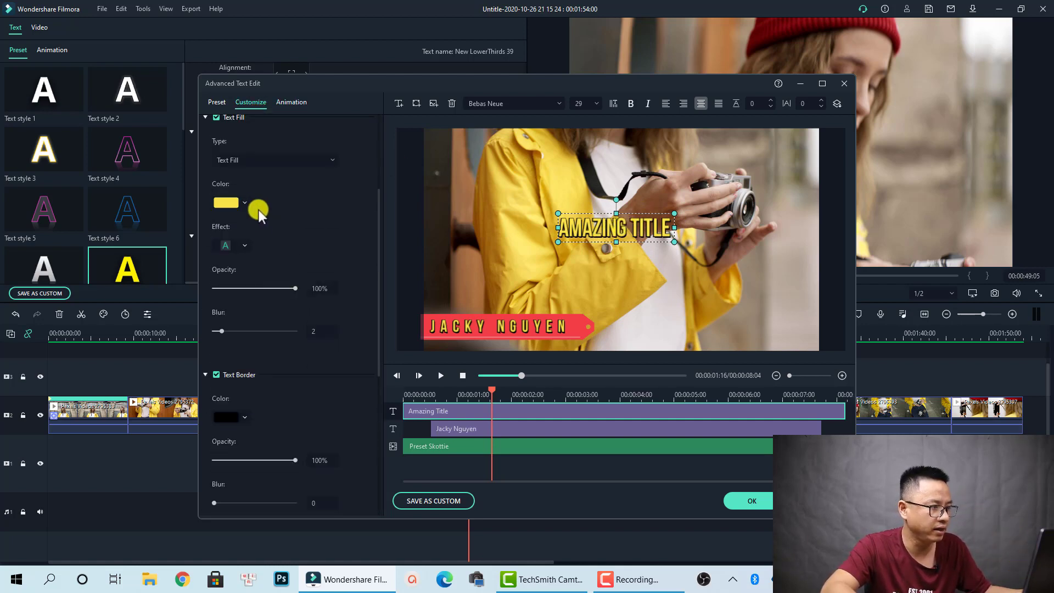
pyautogui.click(246, 202)
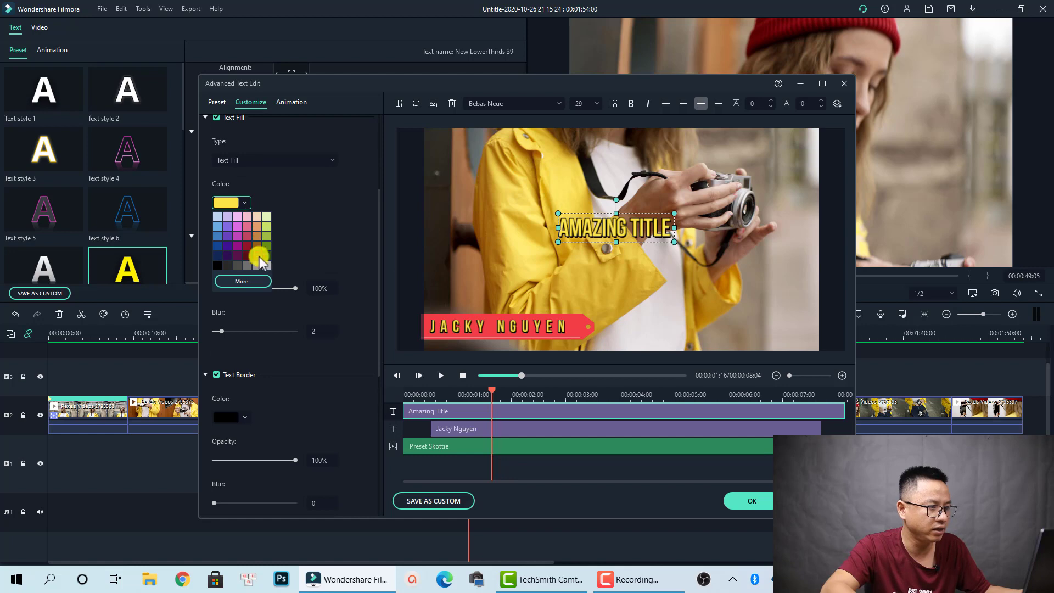
pyautogui.click(238, 278)
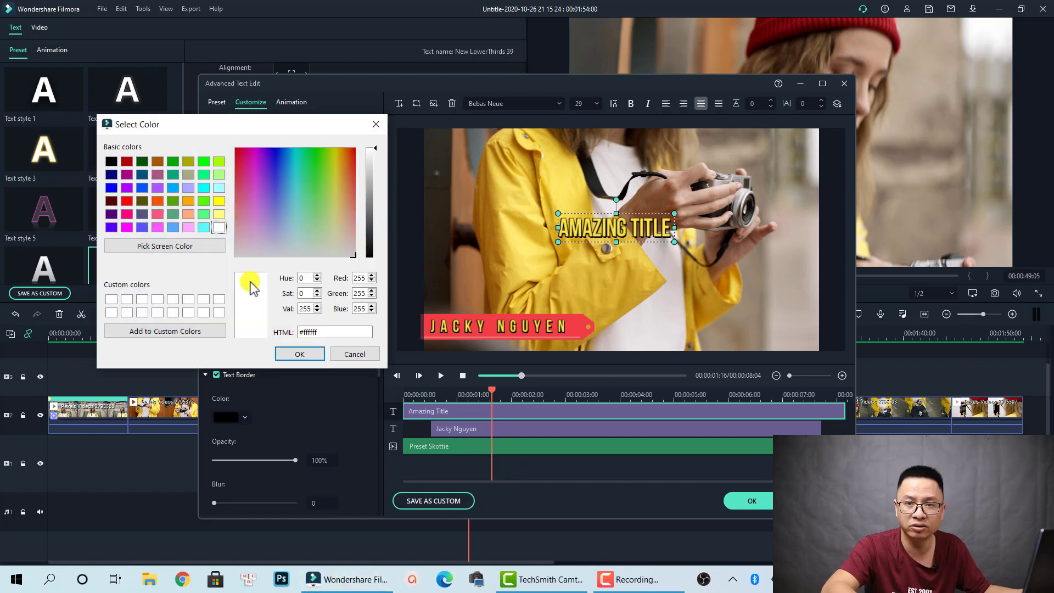
pyautogui.click(127, 201)
pyautogui.click(309, 354)
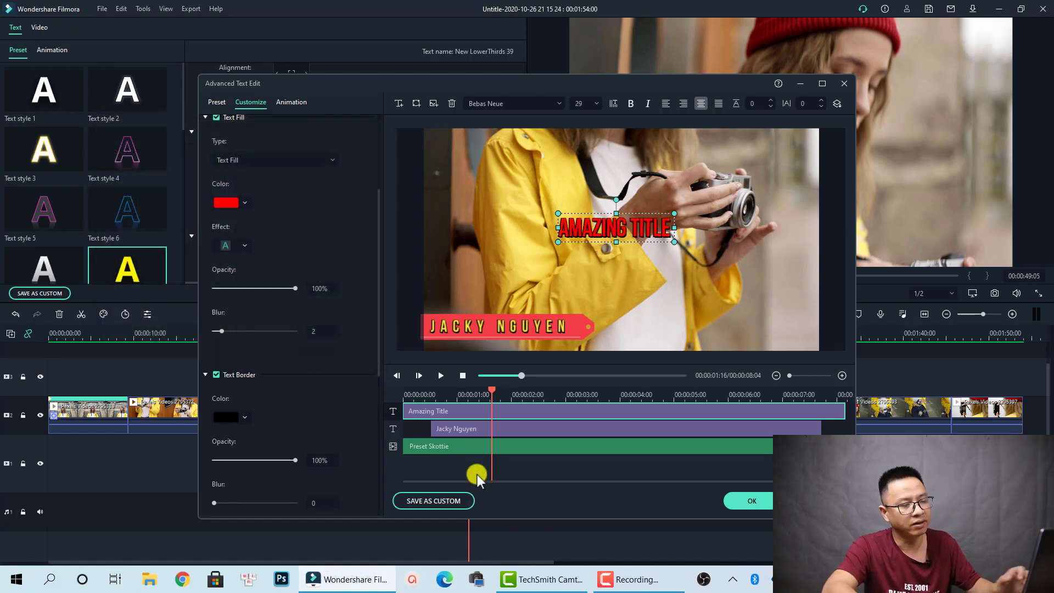
pyautogui.click(289, 101)
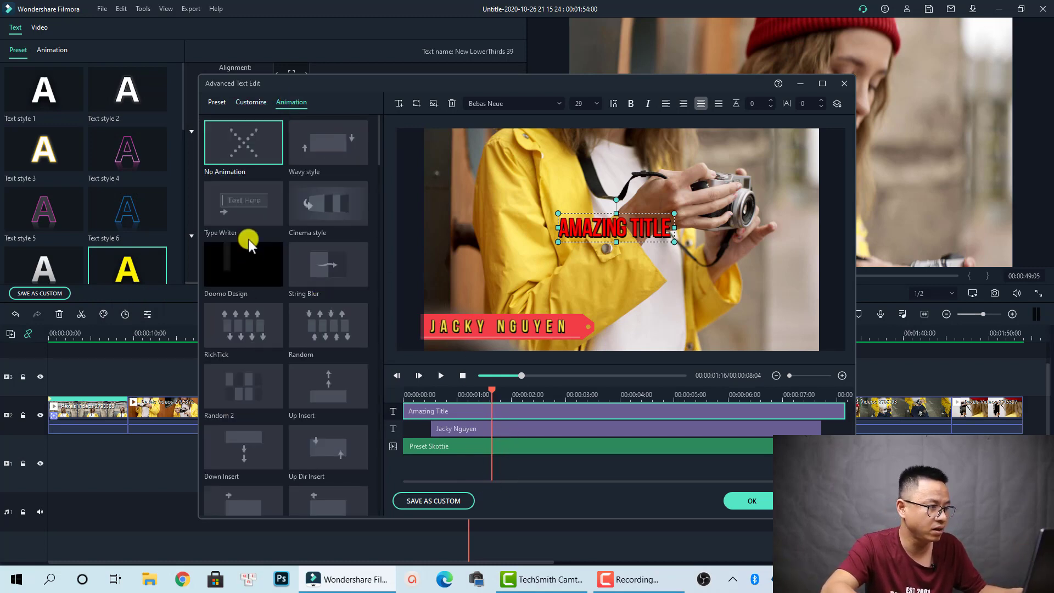
# - Give Amazing Title the Type Writer animation and play it back from the beginning
pyautogui.click(248, 214)
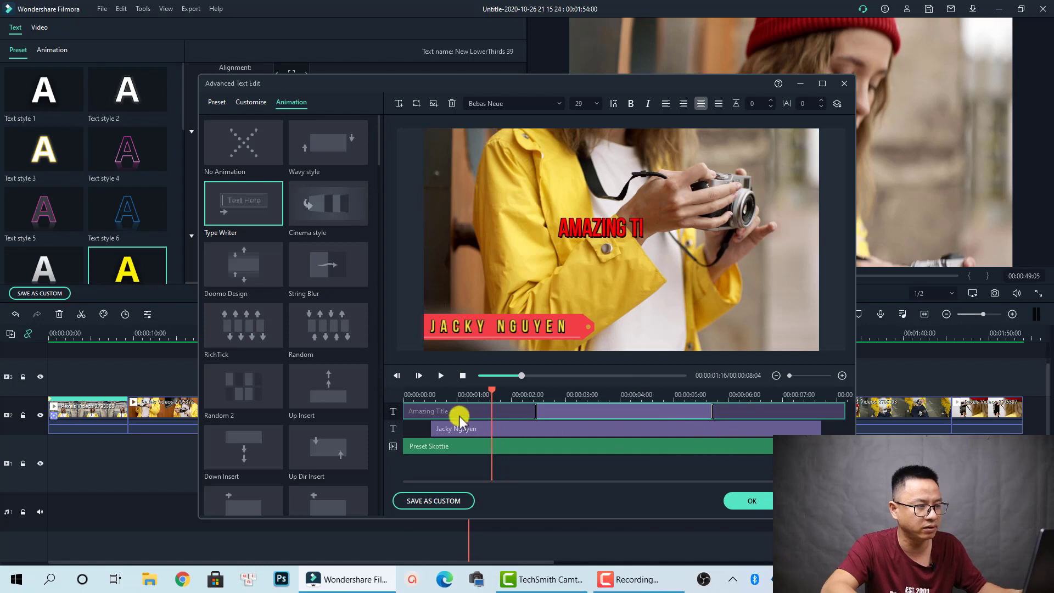
pyautogui.click(411, 394)
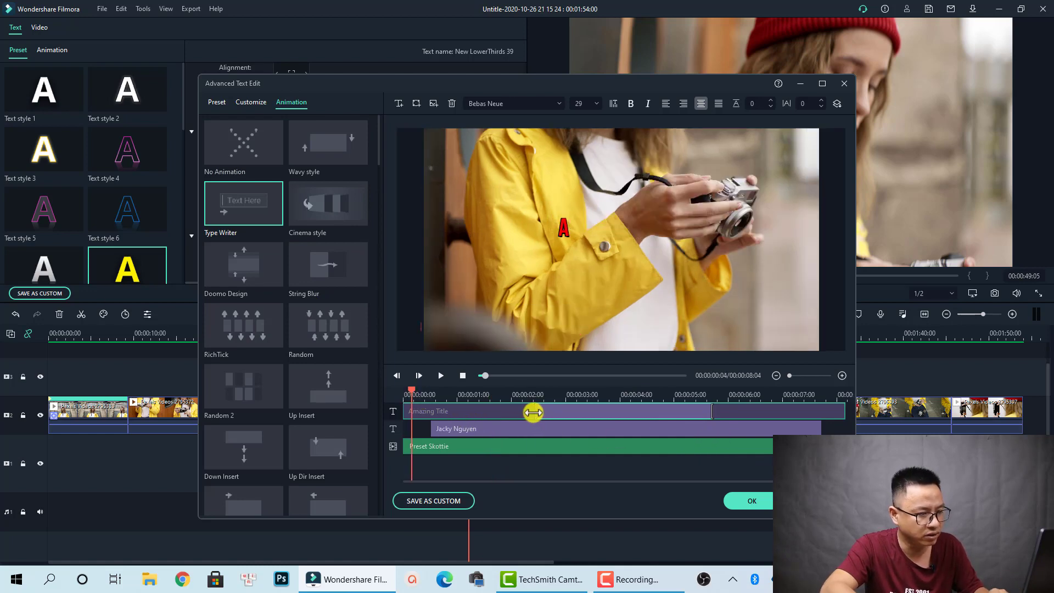
pyautogui.moveTo(531, 412); pyautogui.dragTo(464, 412)
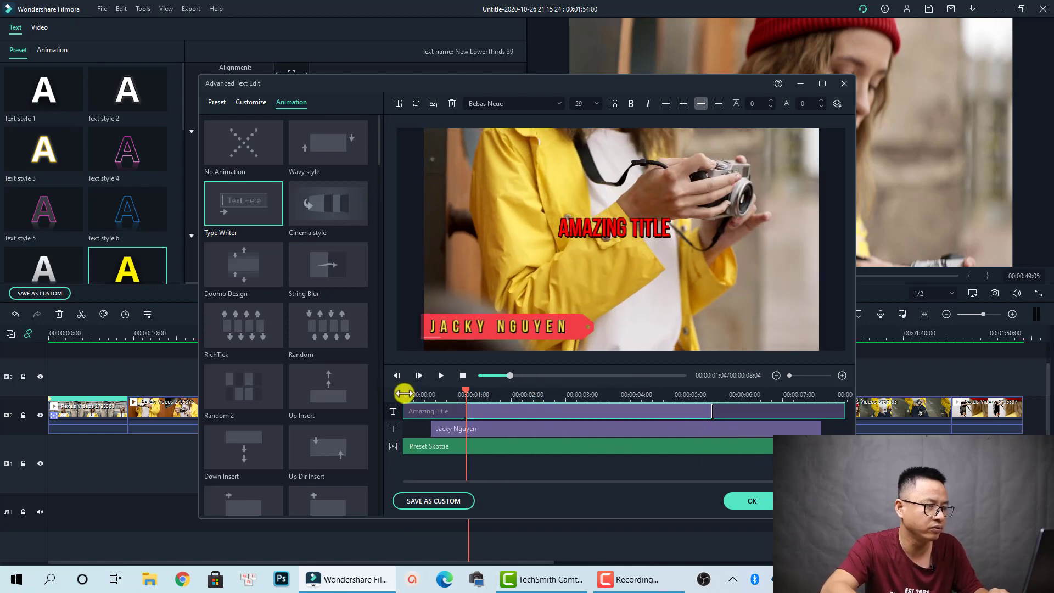
pyautogui.click(406, 394)
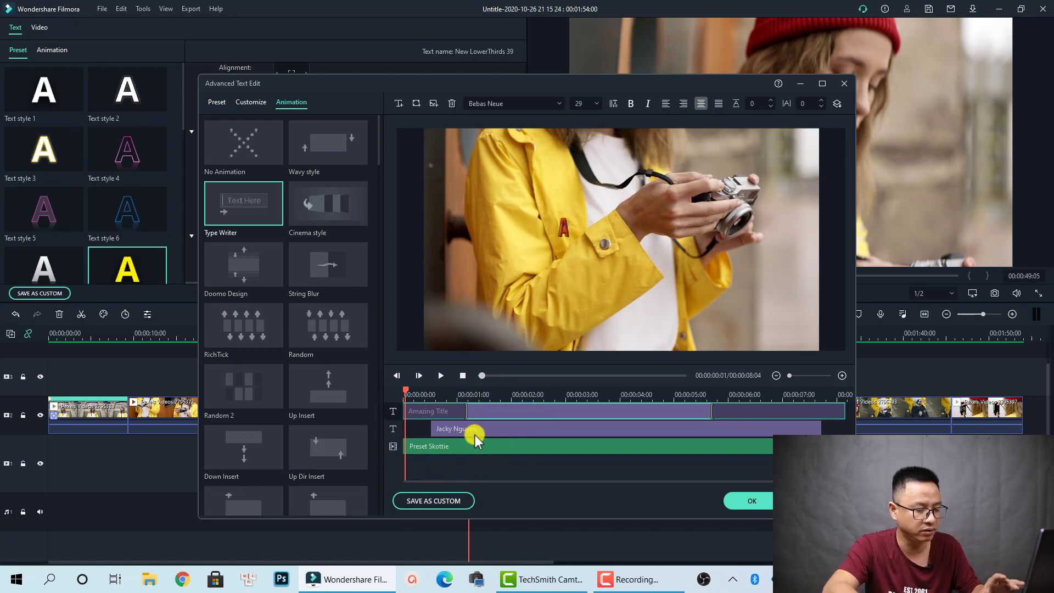
pyautogui.press('space')
pyautogui.press('space')
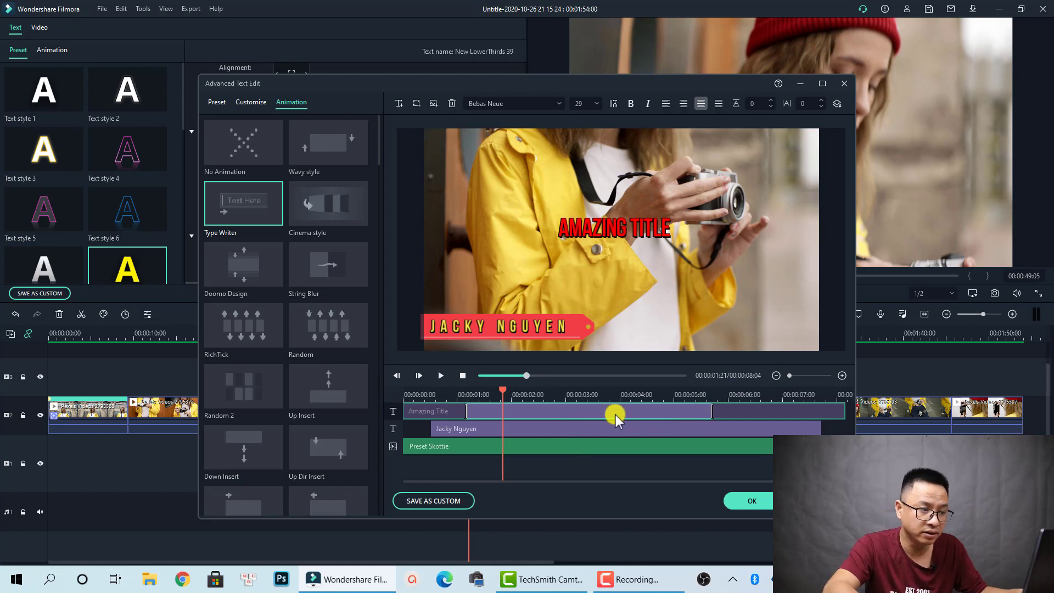
# - Delete the Amazing Title layer and insert an arrow shape
pyautogui.click(450, 104)
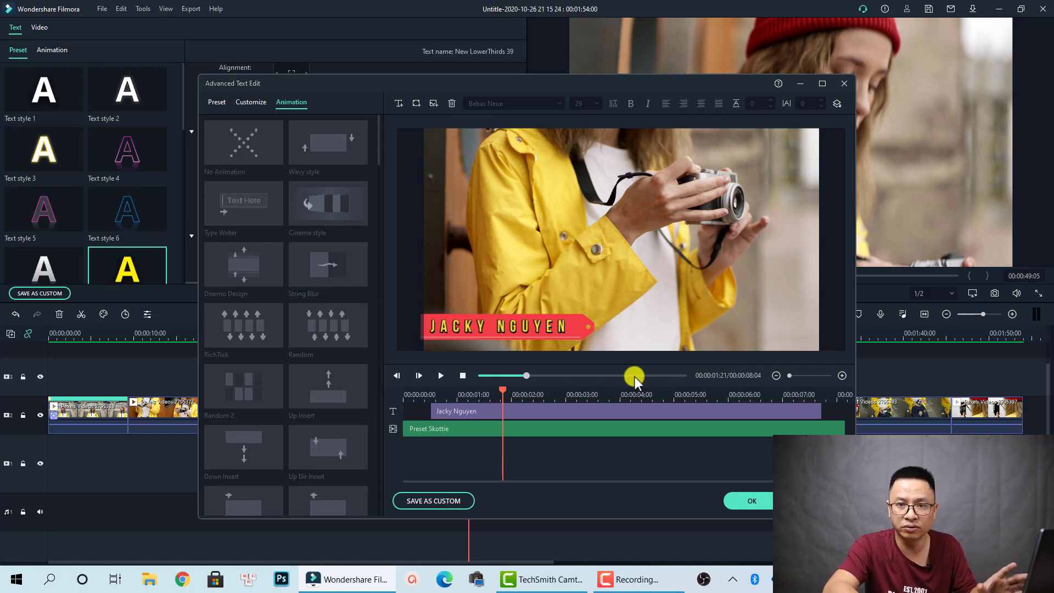
pyautogui.click(416, 104)
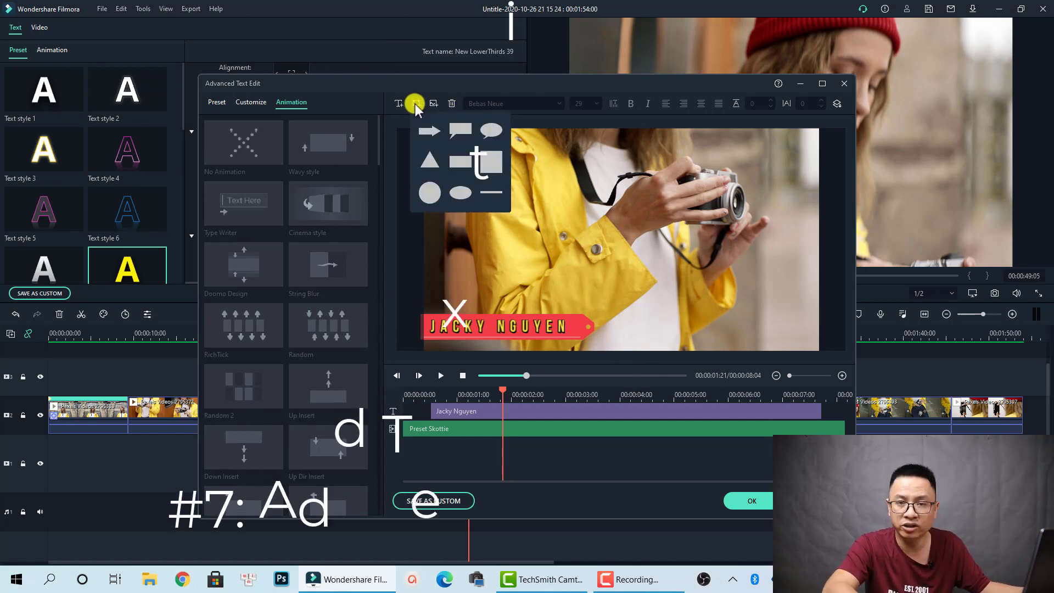
pyautogui.click(429, 132)
# - Move the arrow shape left and down and change its text to 'Arrow'
pyautogui.moveTo(736, 219); pyautogui.dragTo(598, 246)
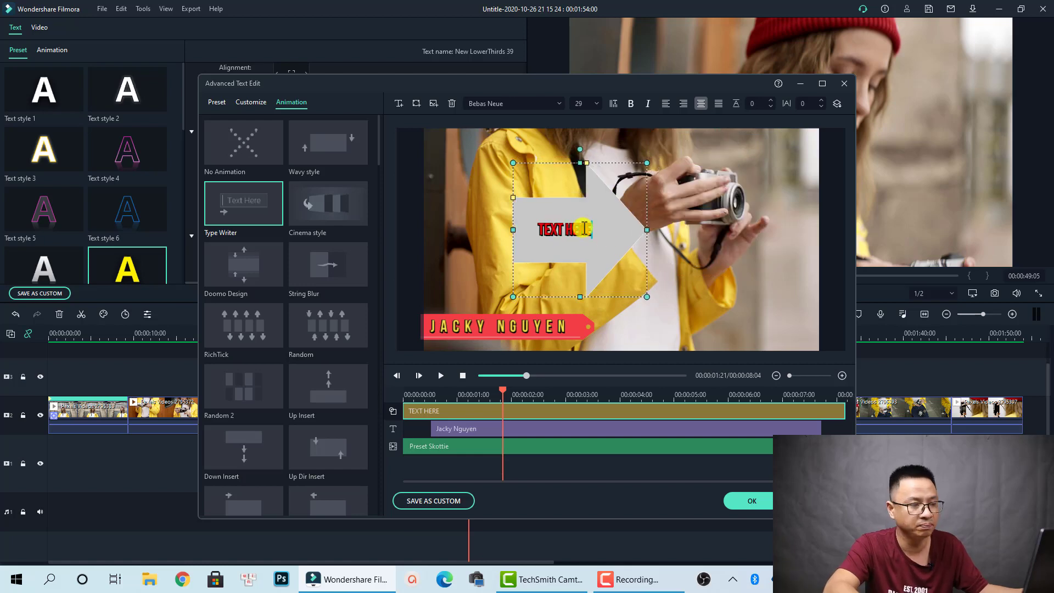
pyautogui.hotkey('ctrl', 'a')
pyautogui.write('Arr')
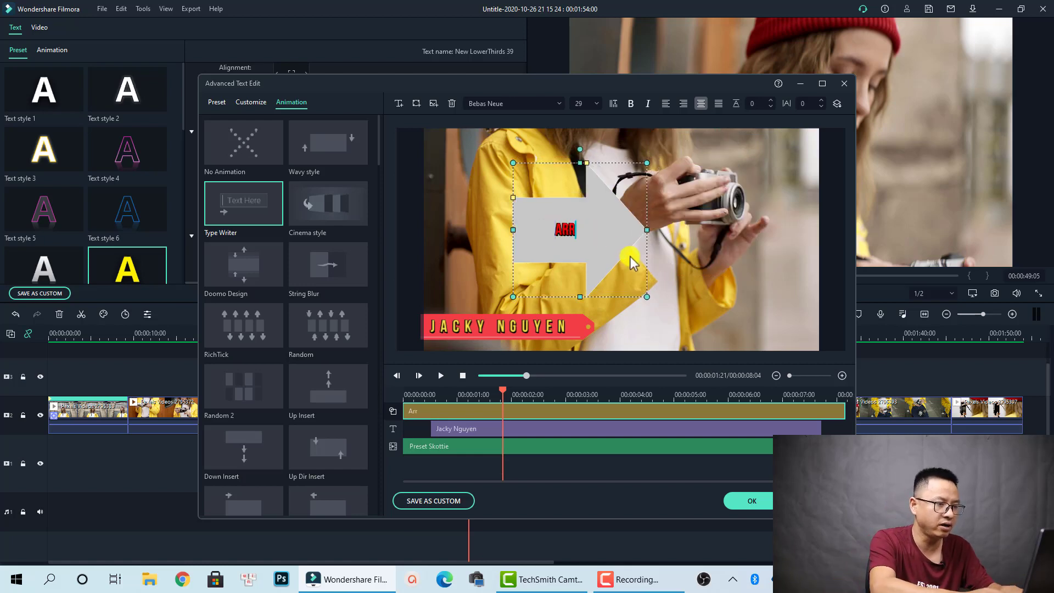
pyautogui.write('ow')
pyautogui.click(709, 234)
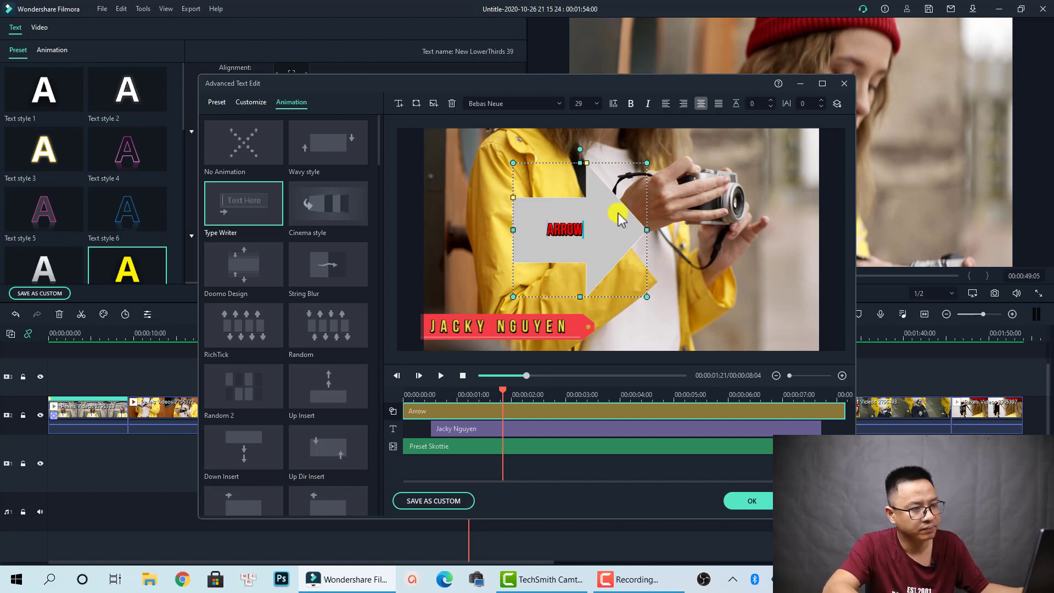
pyautogui.click(415, 104)
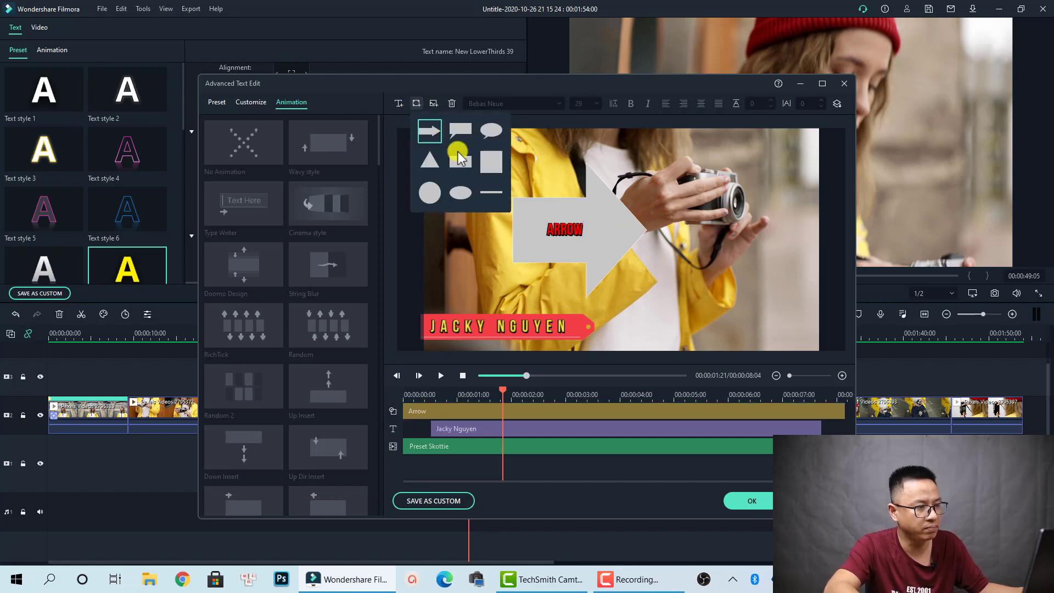
# - Add a speech-bubble shape, shrink it, and place it beside the arrow
pyautogui.click(489, 132)
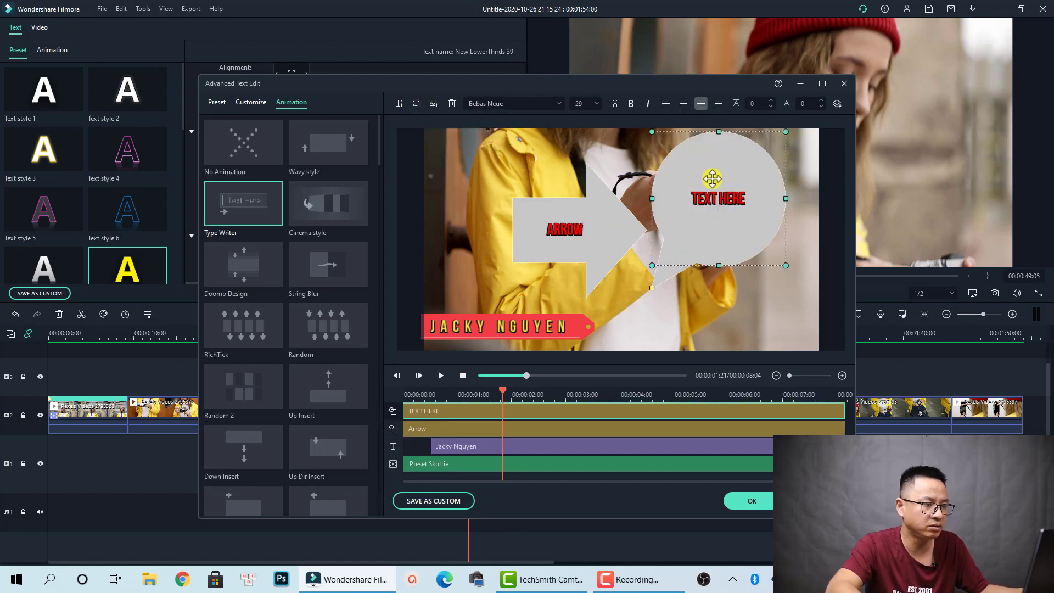
pyautogui.moveTo(786, 129); pyautogui.dragTo(750, 207)
pyautogui.moveTo(711, 238); pyautogui.dragTo(740, 230)
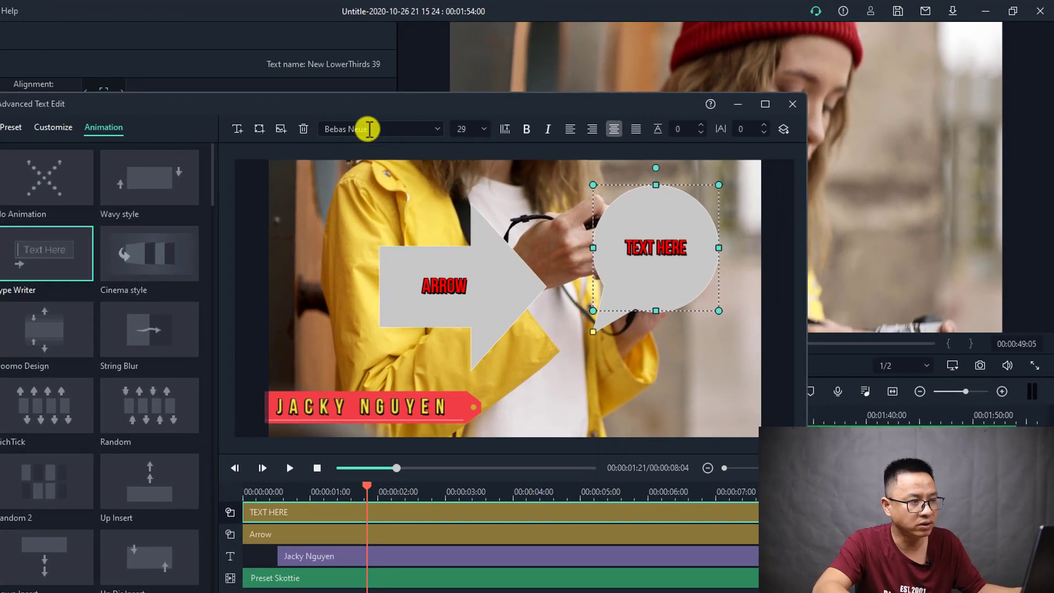
# - Adjust the bubble's TEXT HERE font, size 29 and text direction, leaving it horizontal
pyautogui.click(508, 103)
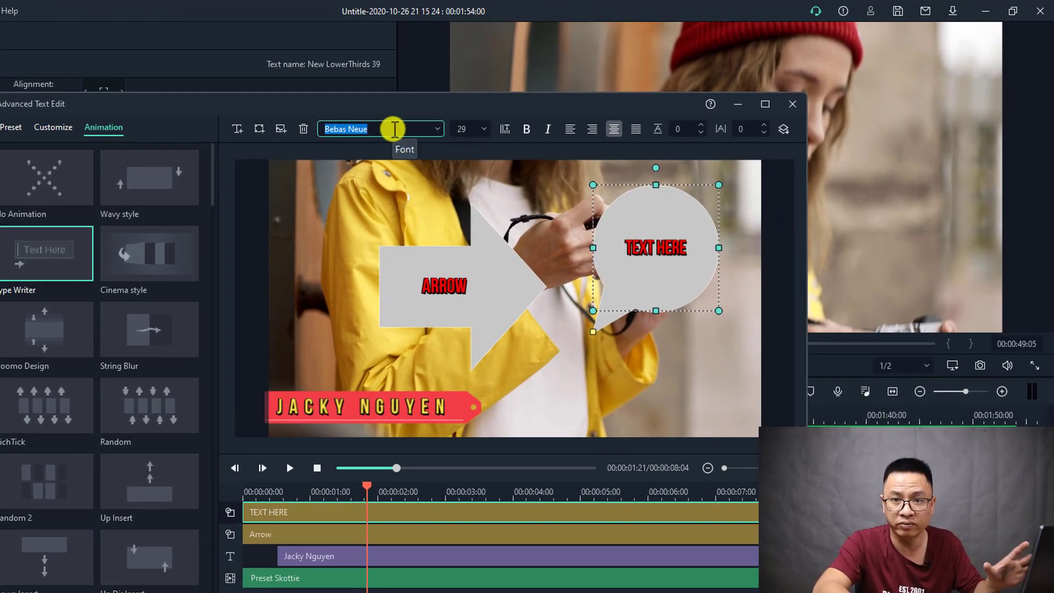
pyautogui.click(477, 130)
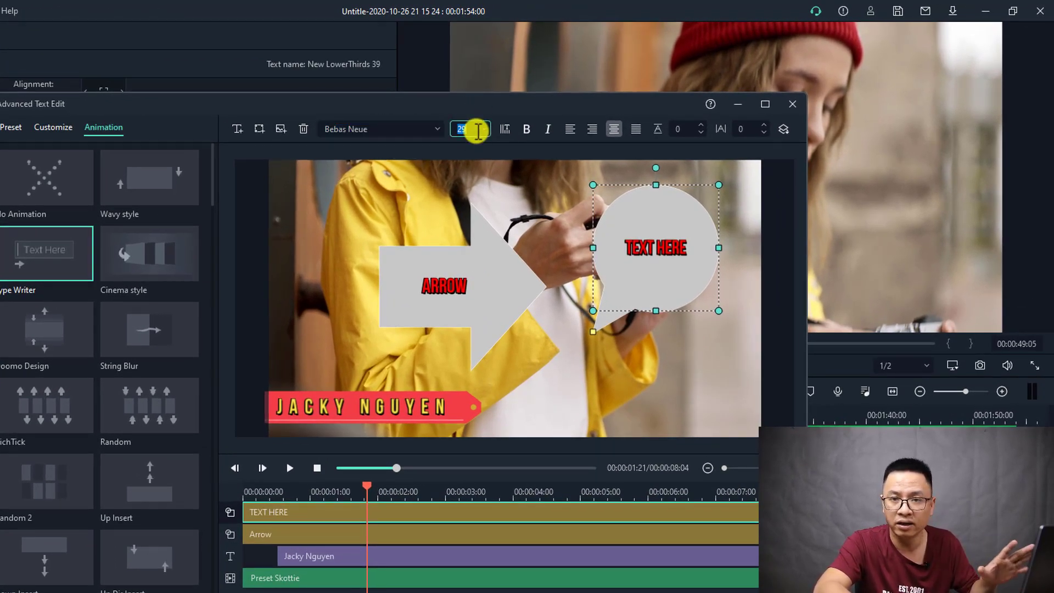
pyautogui.click(502, 130)
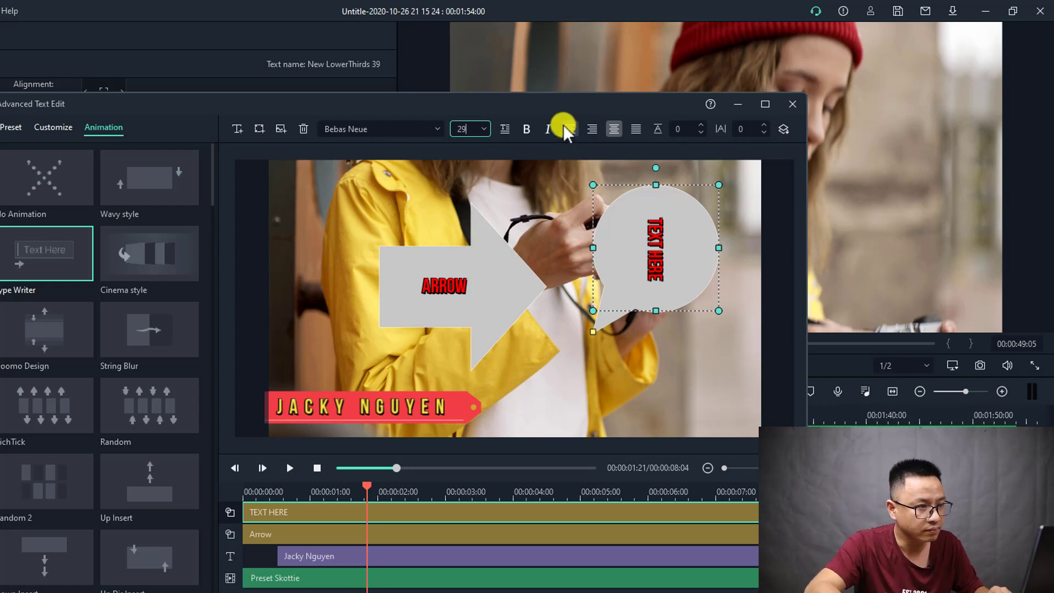
pyautogui.click(651, 349)
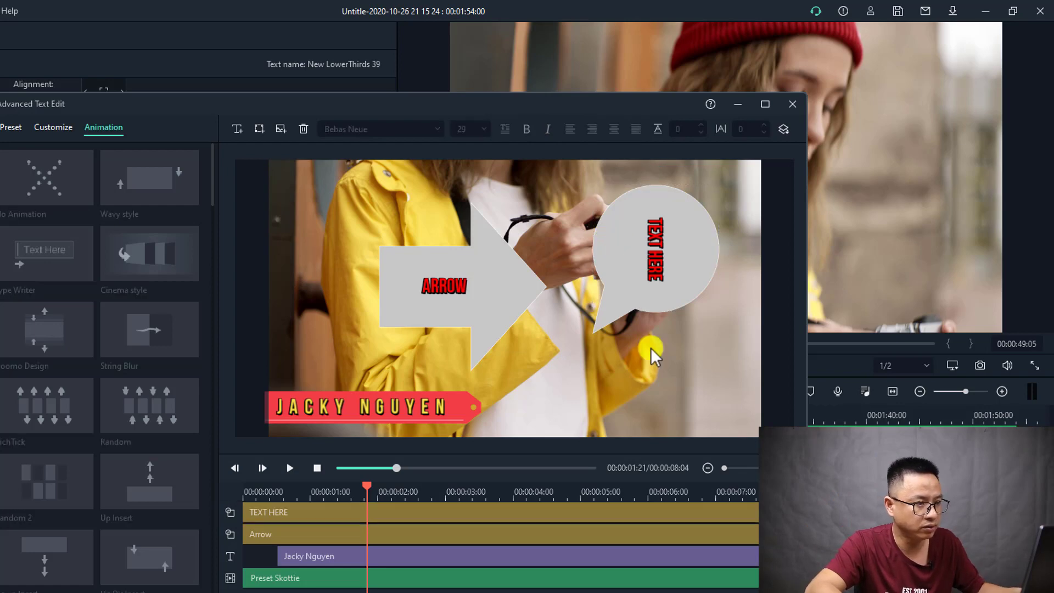
pyautogui.click(656, 239)
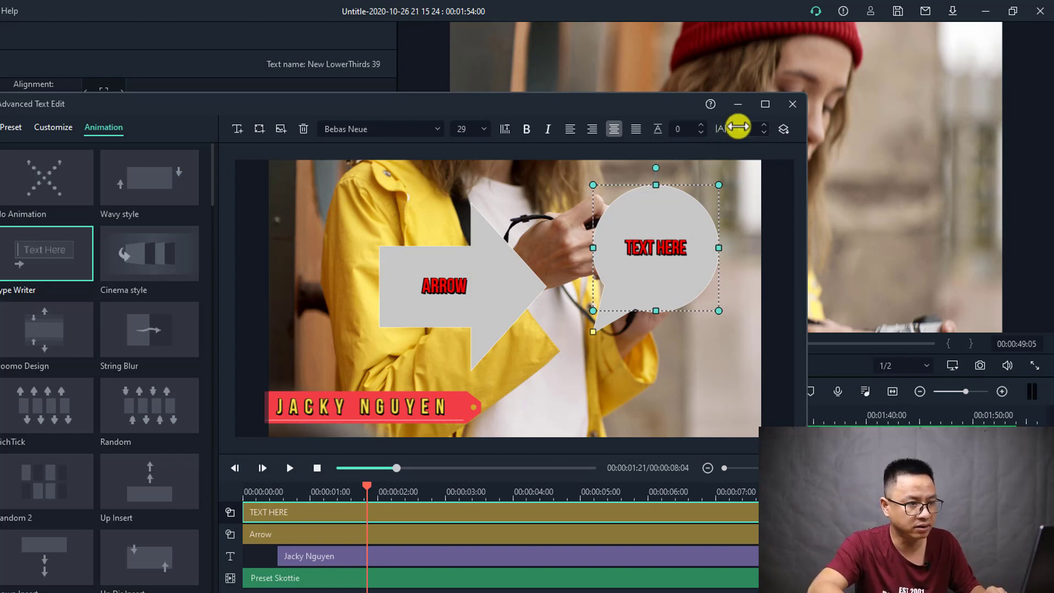
# - Adjust the TEXT HERE letter spacing, enlarge the speech bubble and nudge it up-right
pyautogui.moveTo(737, 127)
pyautogui.mouseDown()
pyautogui.moveTo(385, 359)
pyautogui.moveTo(649, 237)
pyautogui.mouseUp()
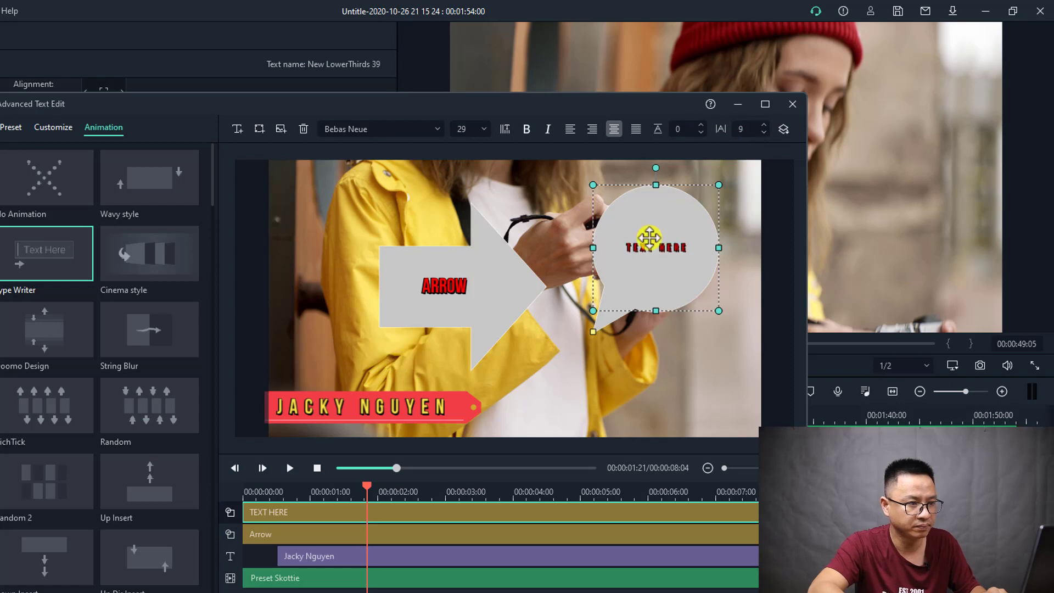
pyautogui.moveTo(597, 306); pyautogui.dragTo(477, 372)
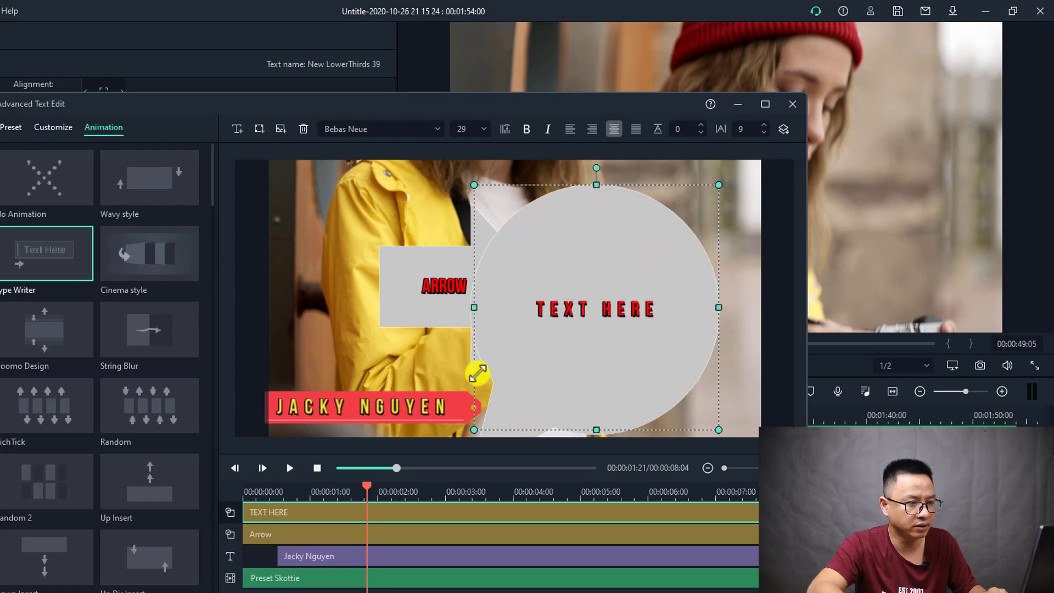
pyautogui.moveTo(746, 140); pyautogui.dragTo(402, 356)
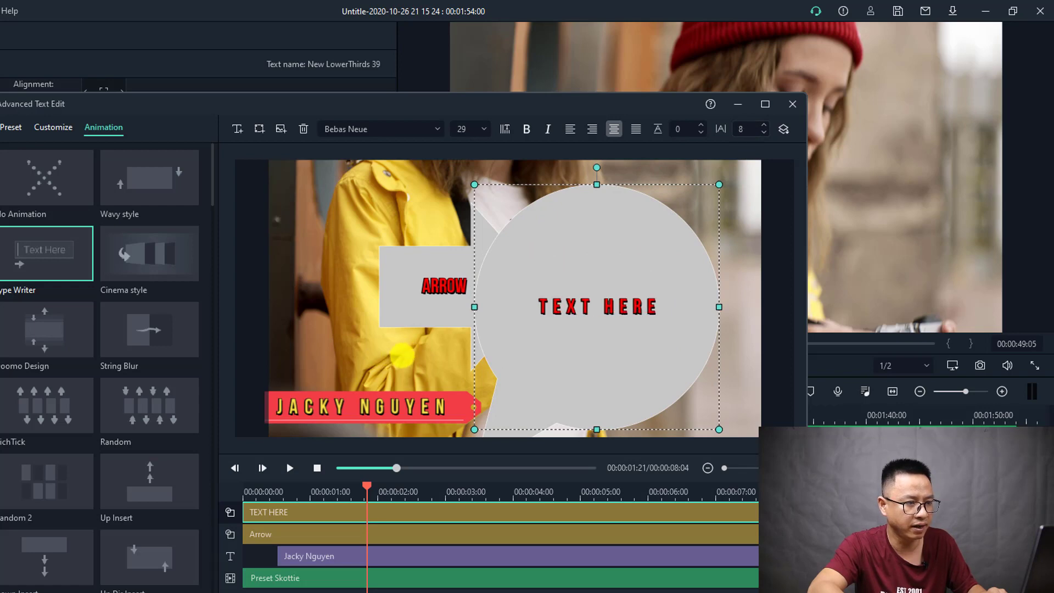
pyautogui.moveTo(607, 322); pyautogui.dragTo(620, 306)
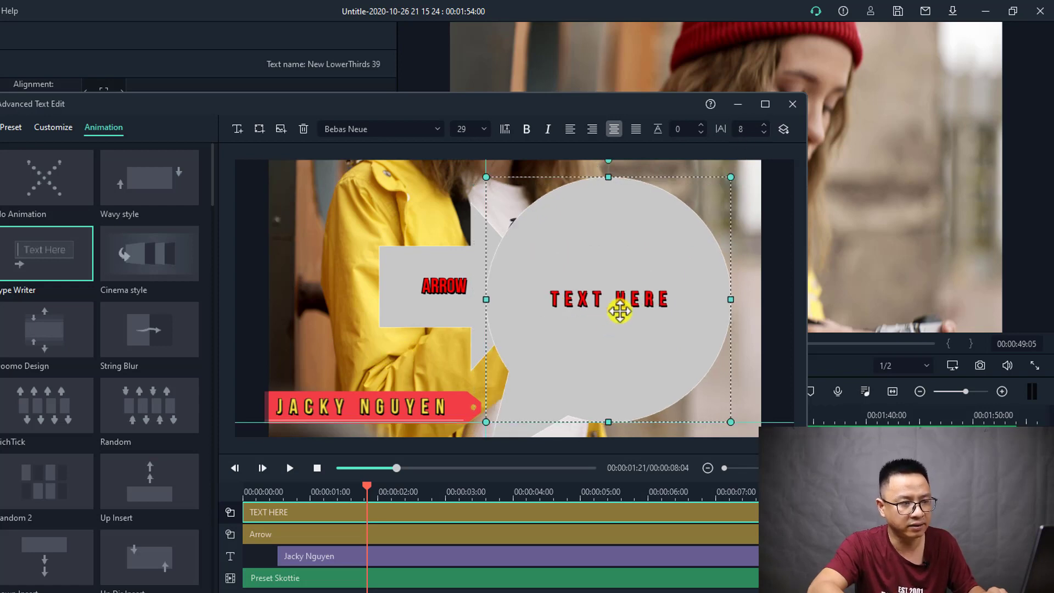
# - Reorder layers so the TEXT HERE circle is brought to front, and zoom the timeline
pyautogui.click(783, 131)
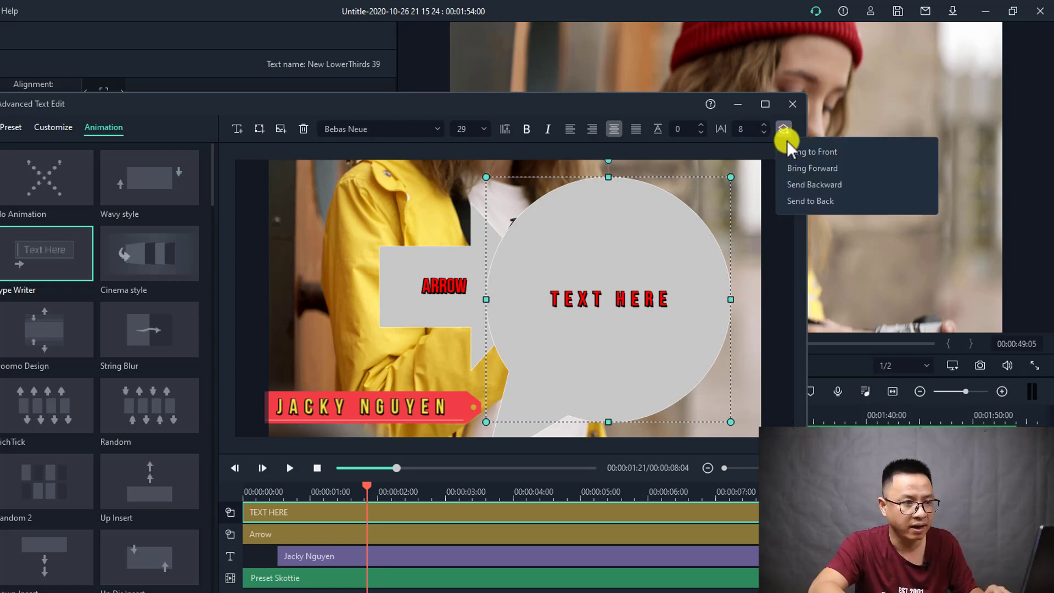
pyautogui.click(801, 184)
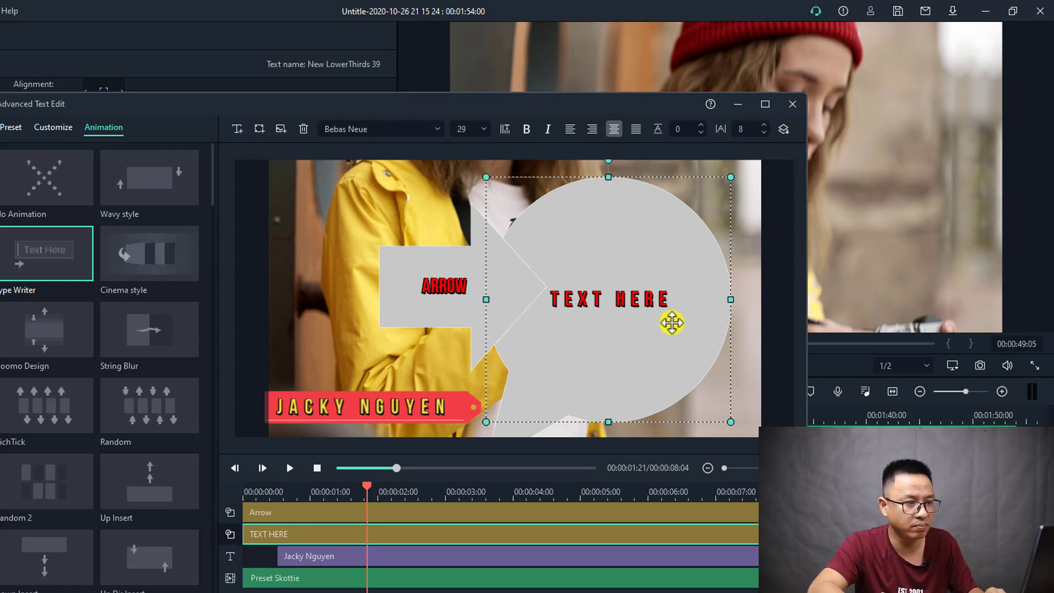
pyautogui.click(785, 131)
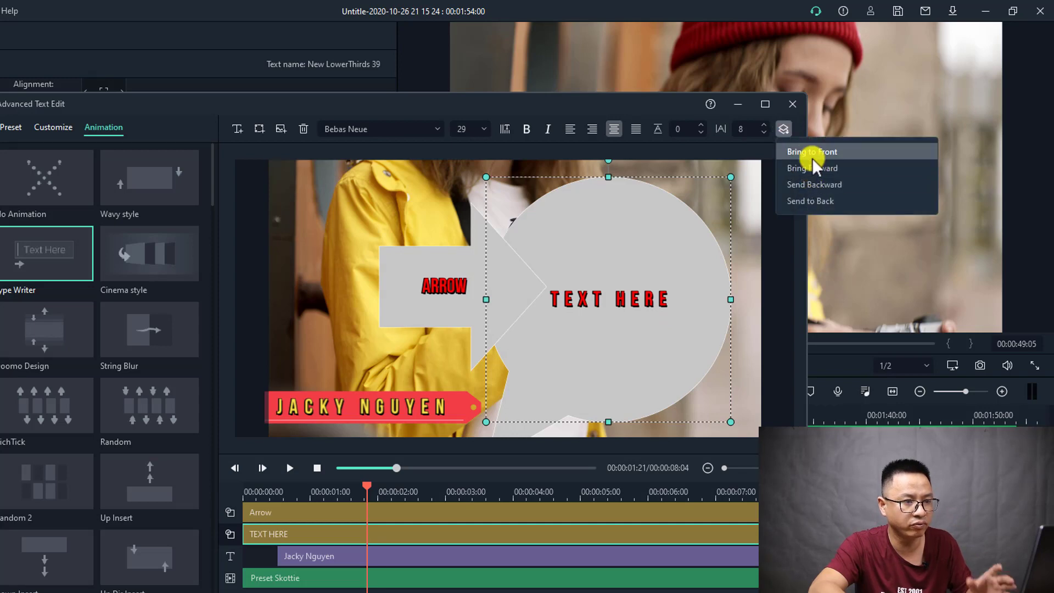
pyautogui.click(811, 157)
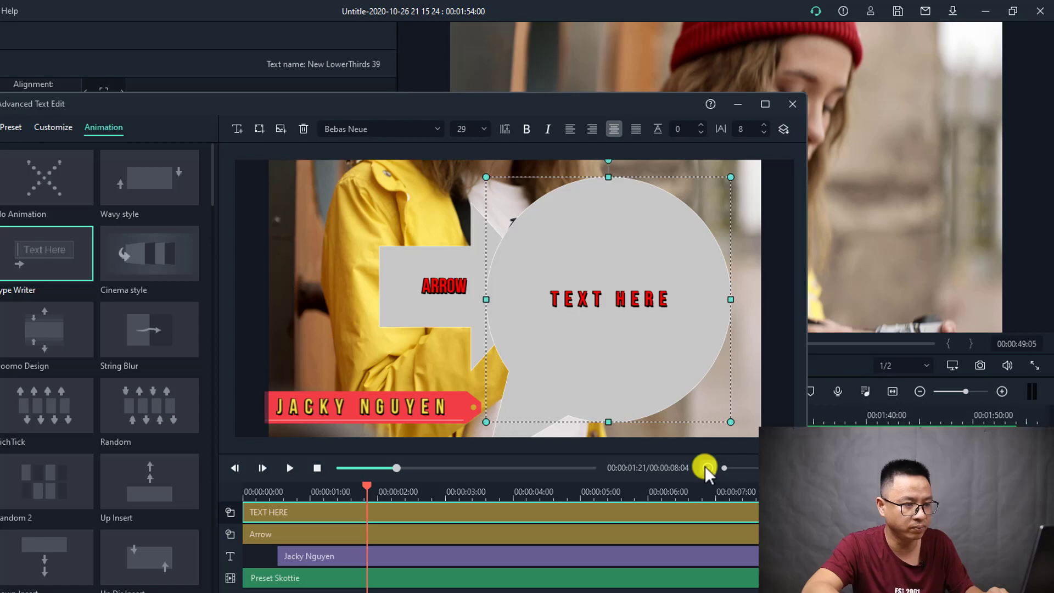
pyautogui.moveTo(723, 466)
pyautogui.mouseDown()
pyautogui.moveTo(753, 467)
pyautogui.moveTo(724, 467)
pyautogui.mouseUp()
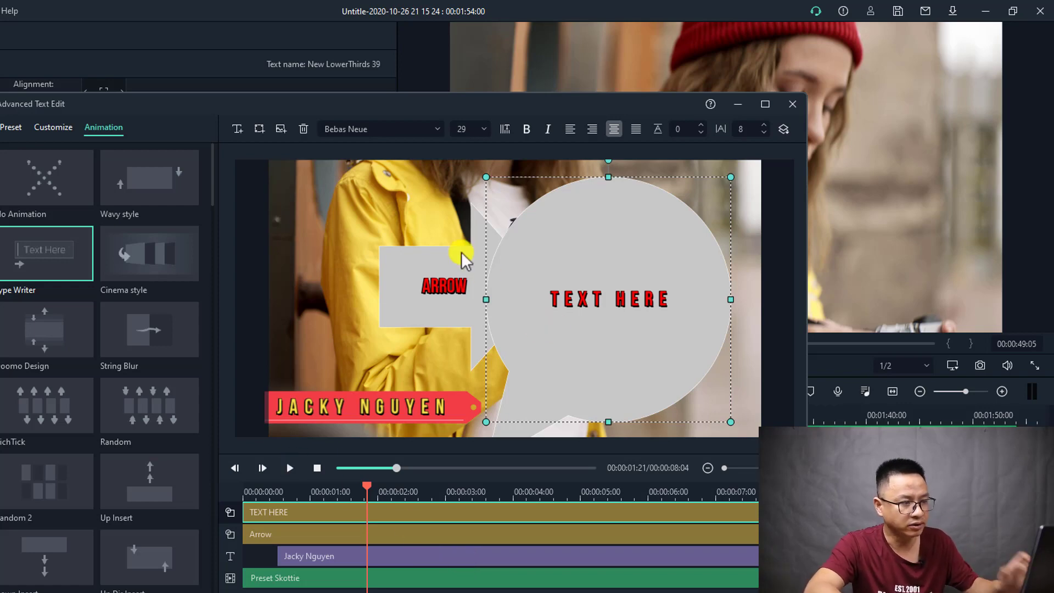
# - Delete the TEXT HERE circle and the arrow shape, then play and stop the preview
pyautogui.click(303, 129)
pyautogui.click(501, 299)
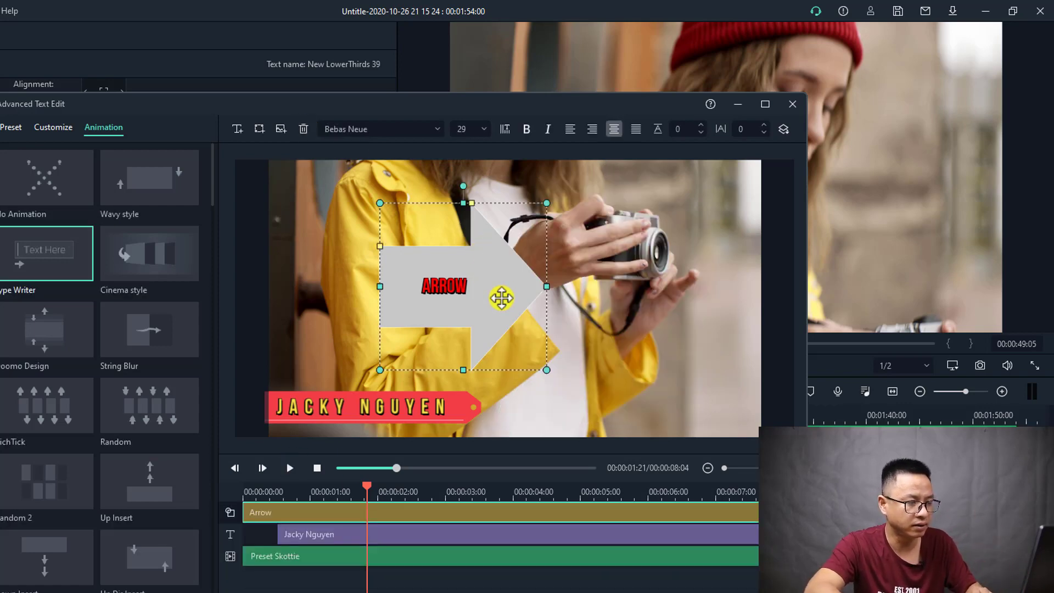
pyautogui.click(303, 129)
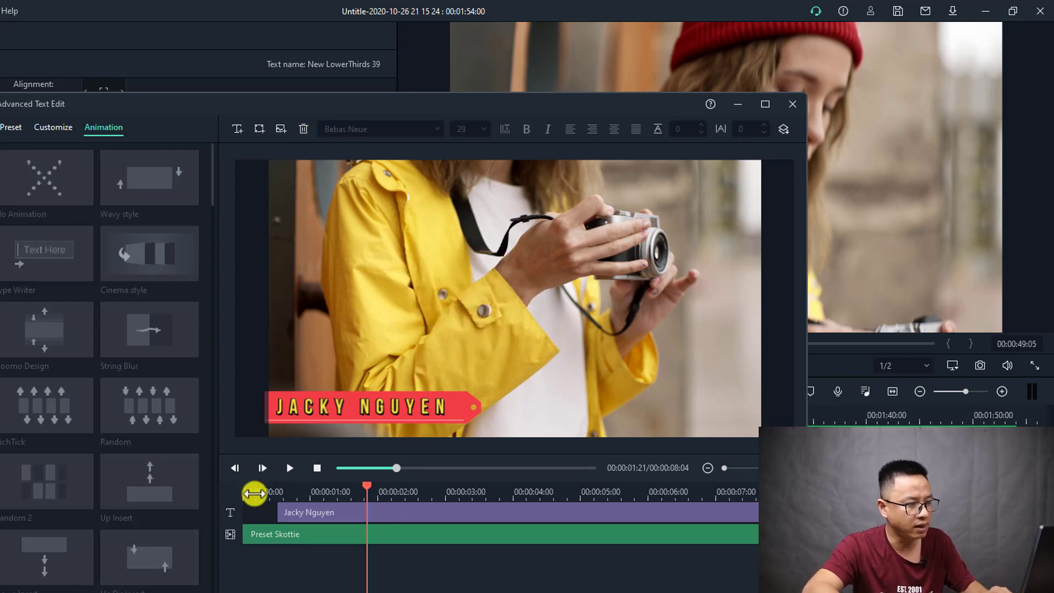
pyautogui.press('space')
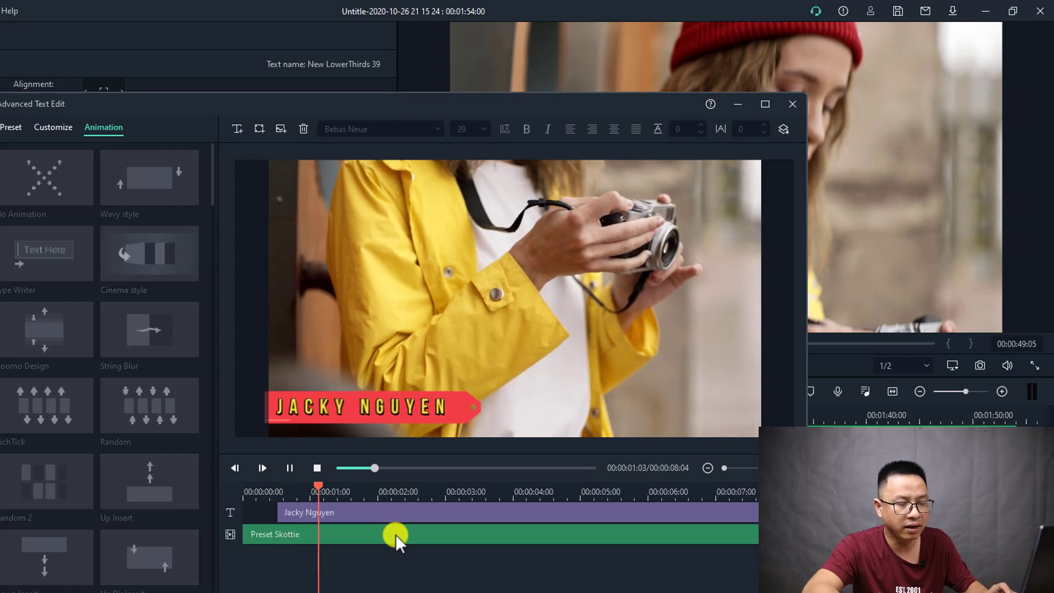
pyautogui.press('space')
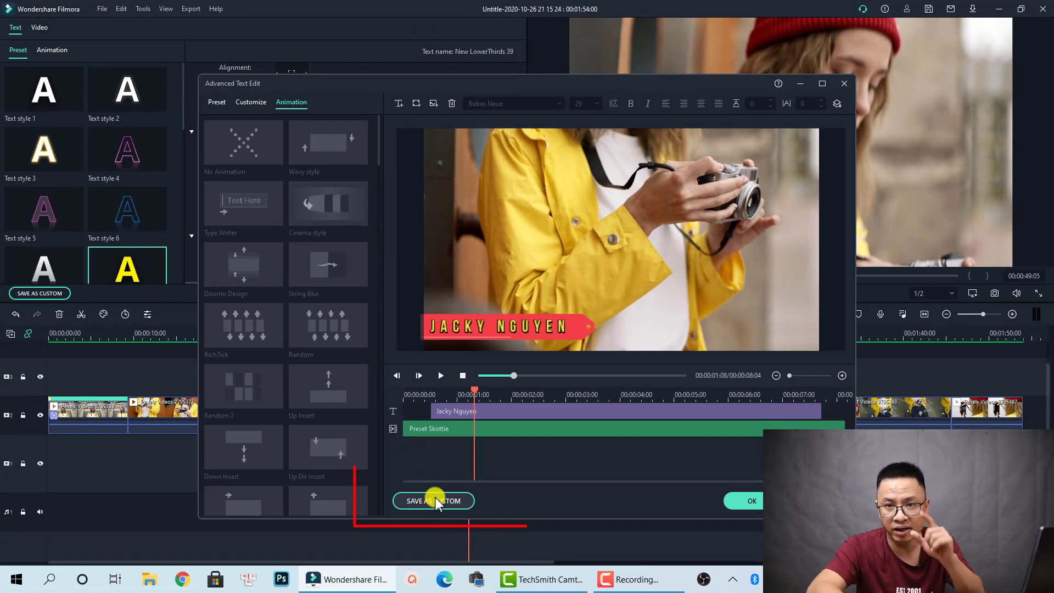
# - Save the lower-third as a custom title named 'Jacky 1'
pyautogui.click(436, 500)
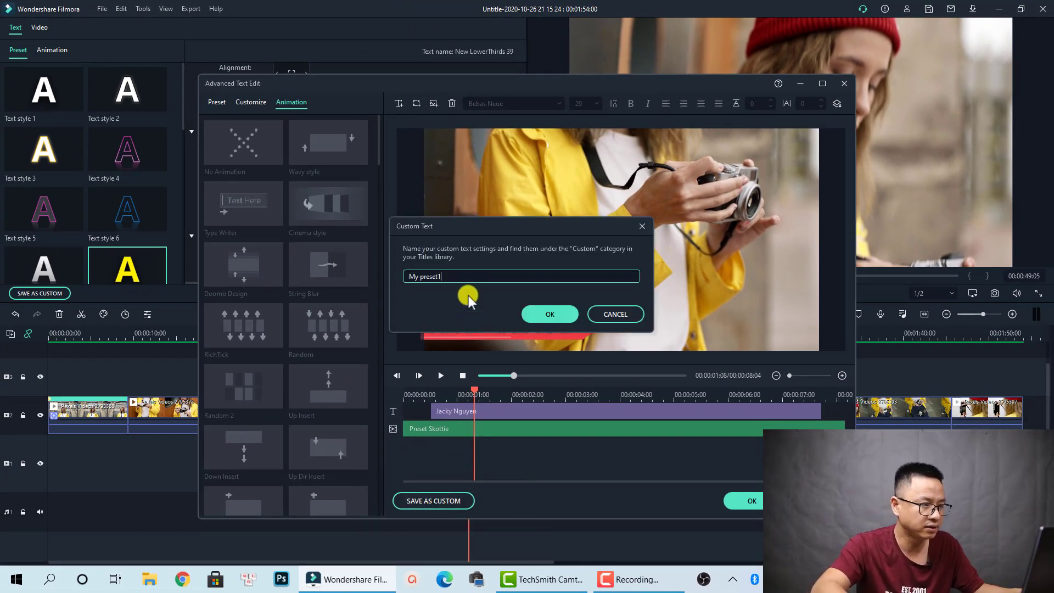
pyautogui.moveTo(443, 276); pyautogui.dragTo(413, 277)
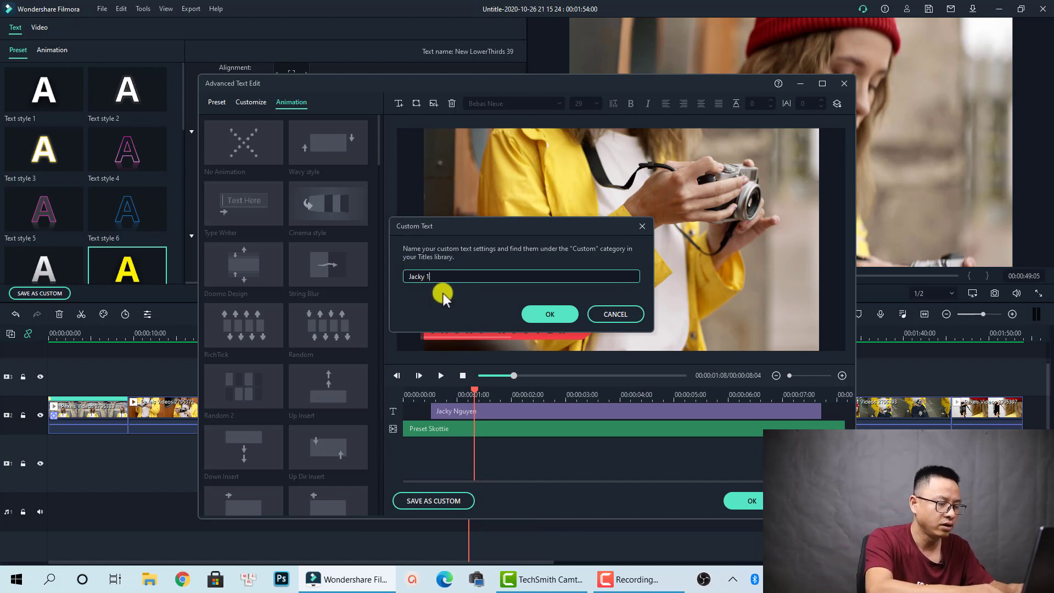
pyautogui.click(541, 312)
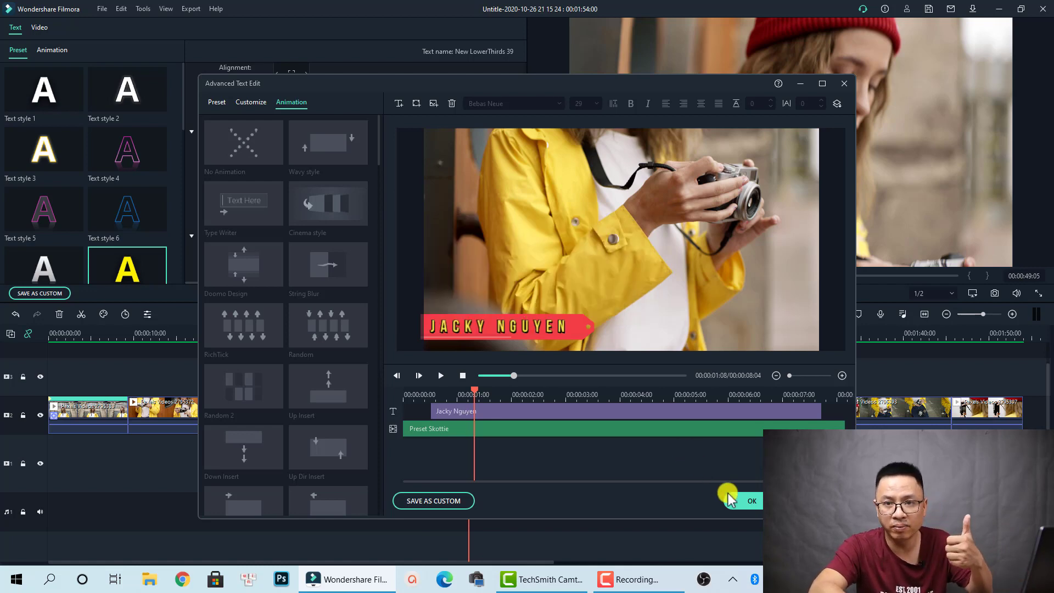
# - Close the title editor, move the playhead back to about 38 seconds, and return to Titles
pyautogui.click(754, 502)
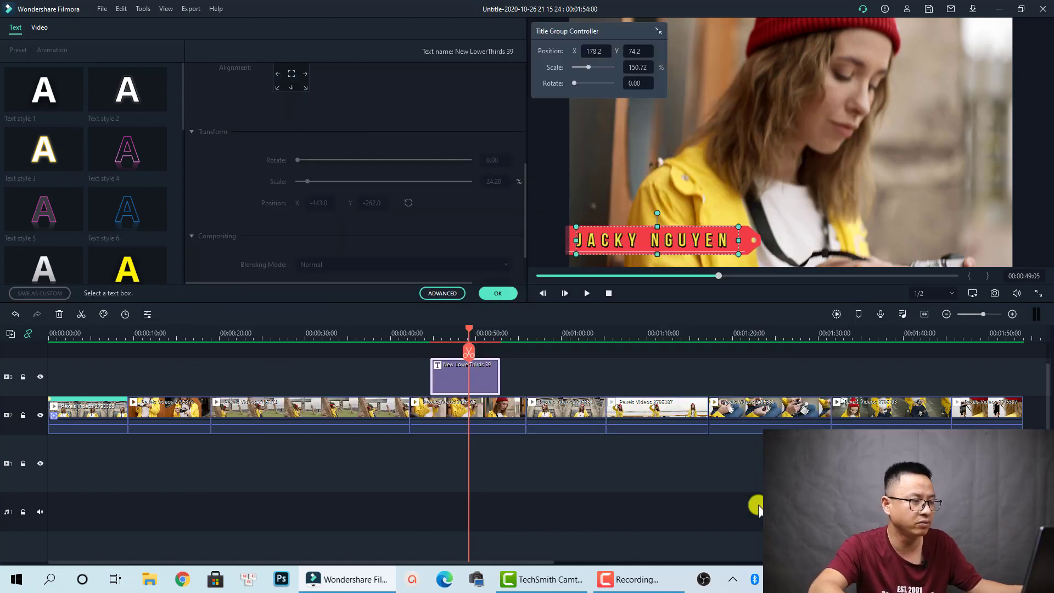
pyautogui.click(574, 363)
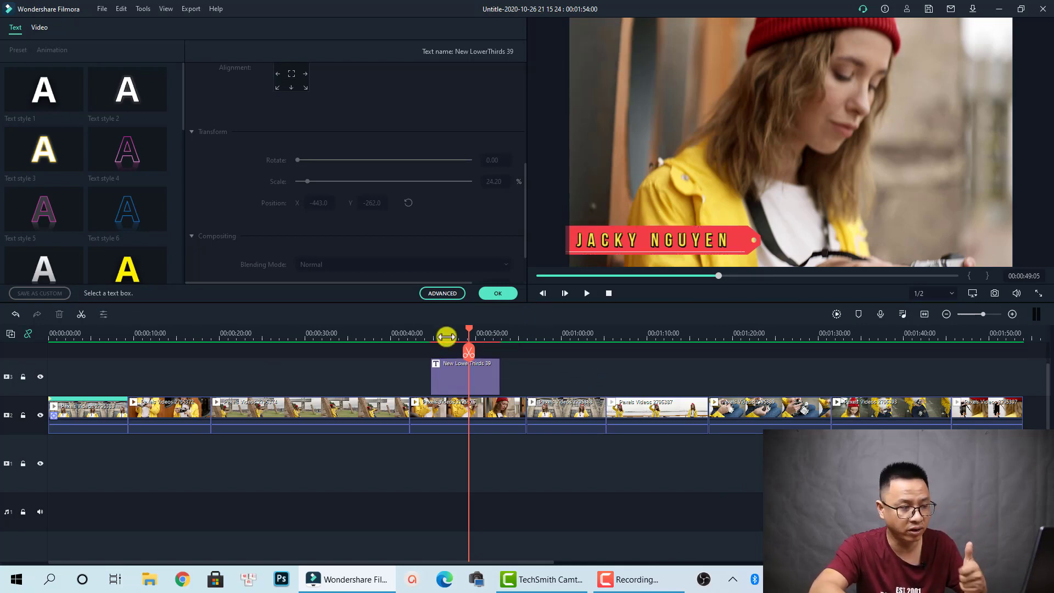
pyautogui.click(379, 333)
pyautogui.click(498, 293)
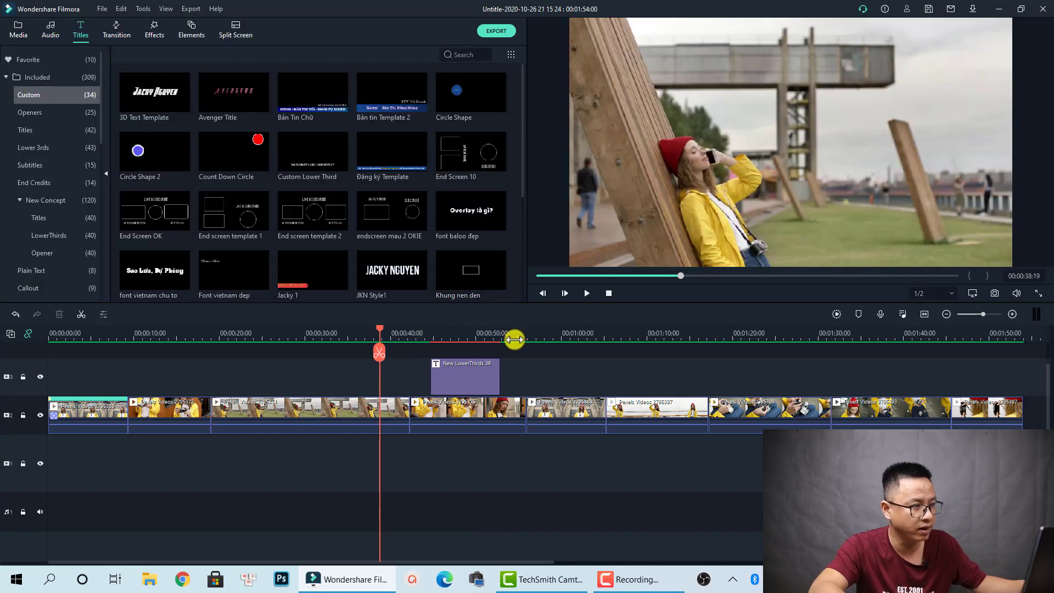
# - Place the Jacky 1 custom title on the track above the video near 1:00
pyautogui.click(30, 93)
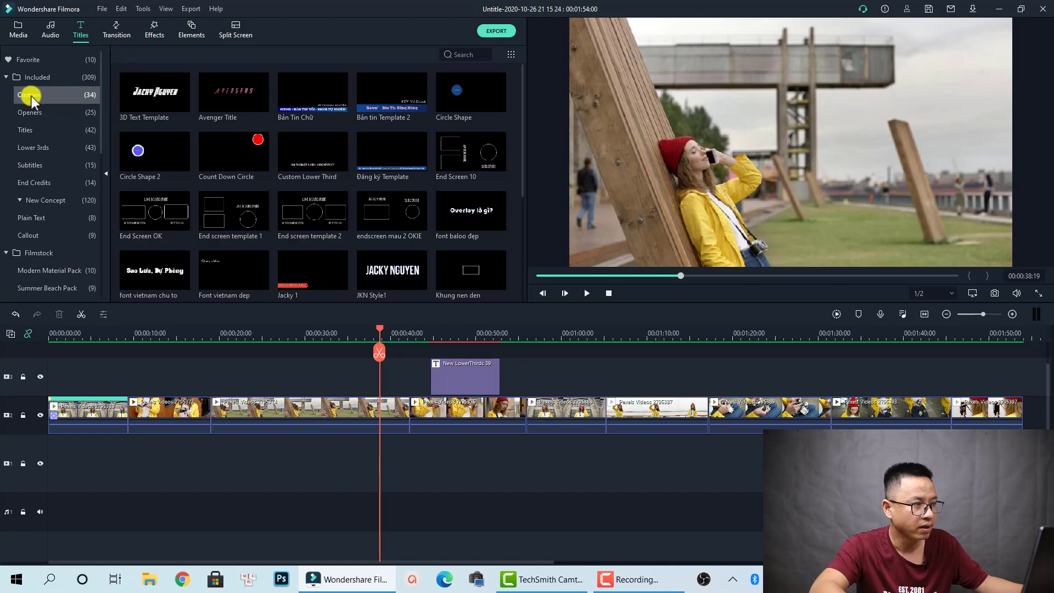
pyautogui.moveTo(170, 105)
pyautogui.scroll(-3, 342, 112)
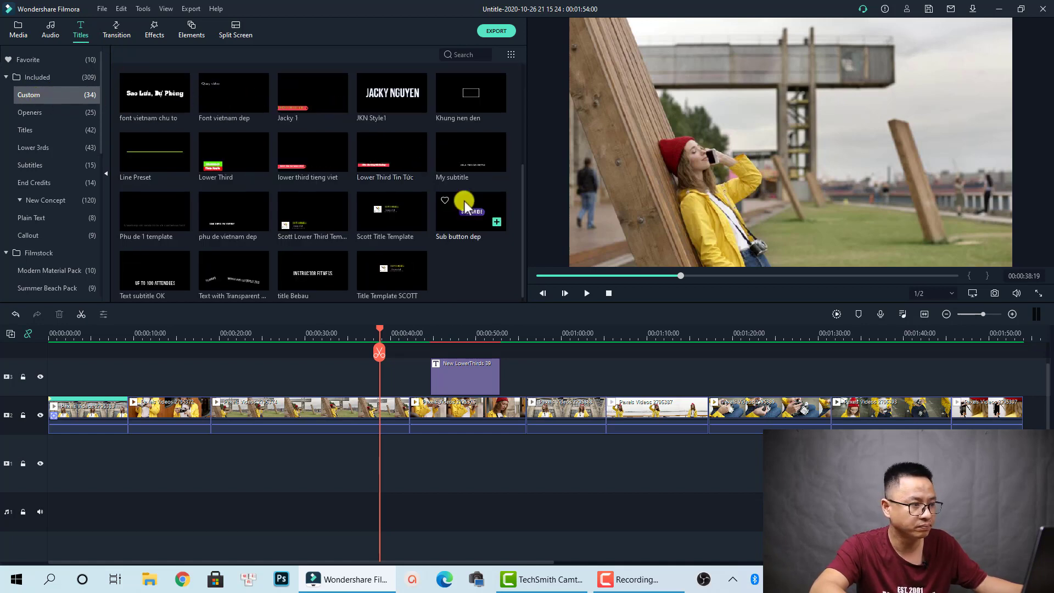
pyautogui.scroll(3, 465, 259)
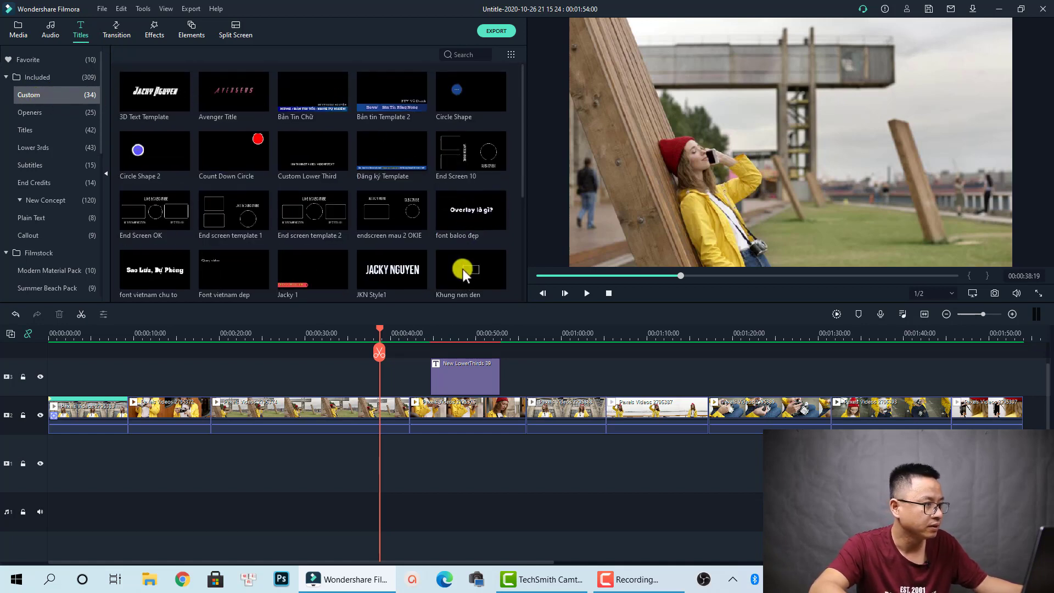
pyautogui.scroll(-3, 463, 266)
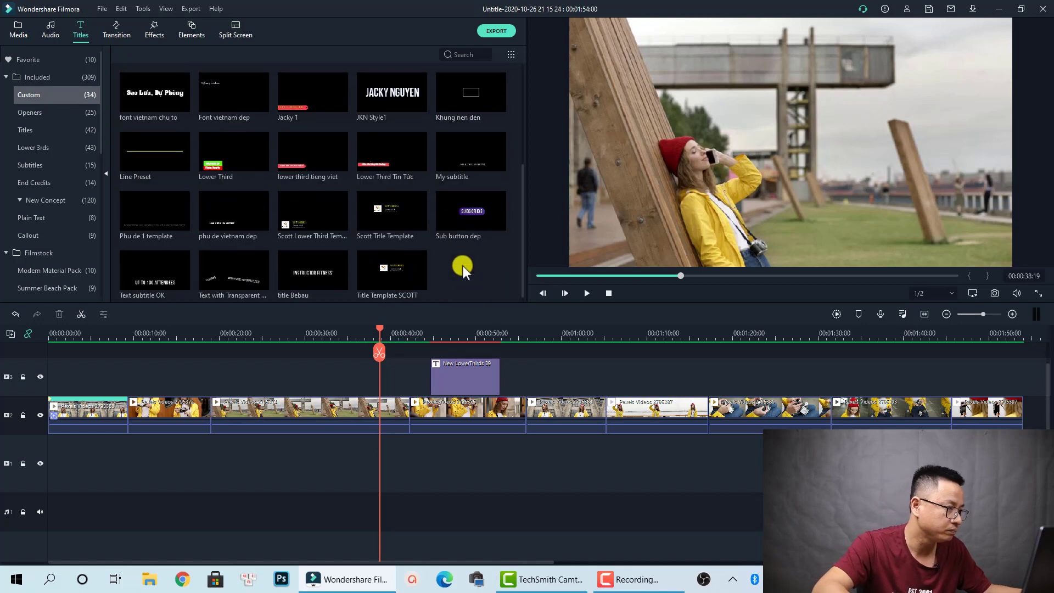
pyautogui.moveTo(482, 206)
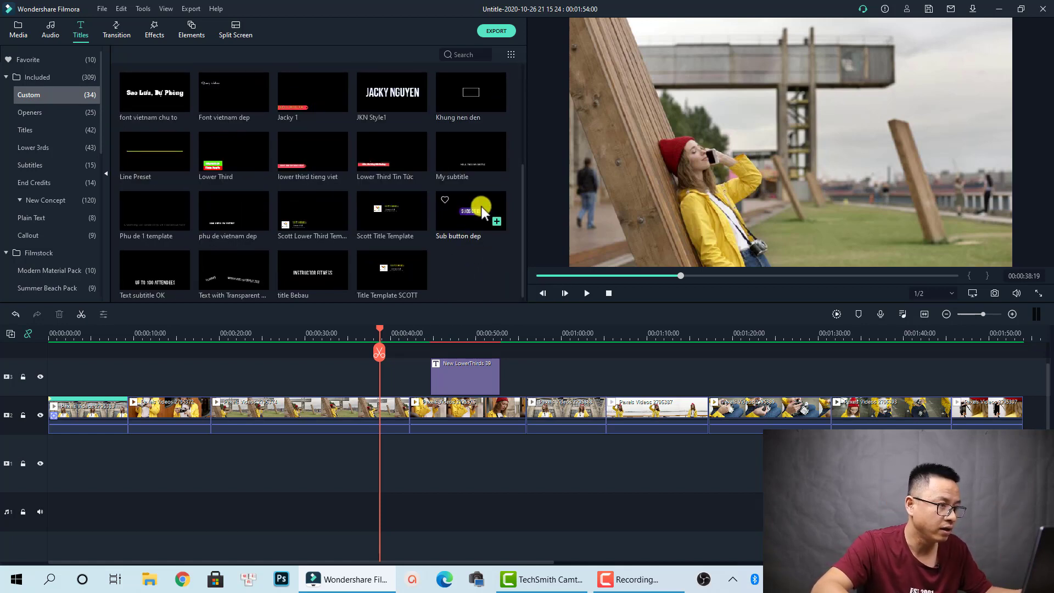
pyautogui.click(308, 106)
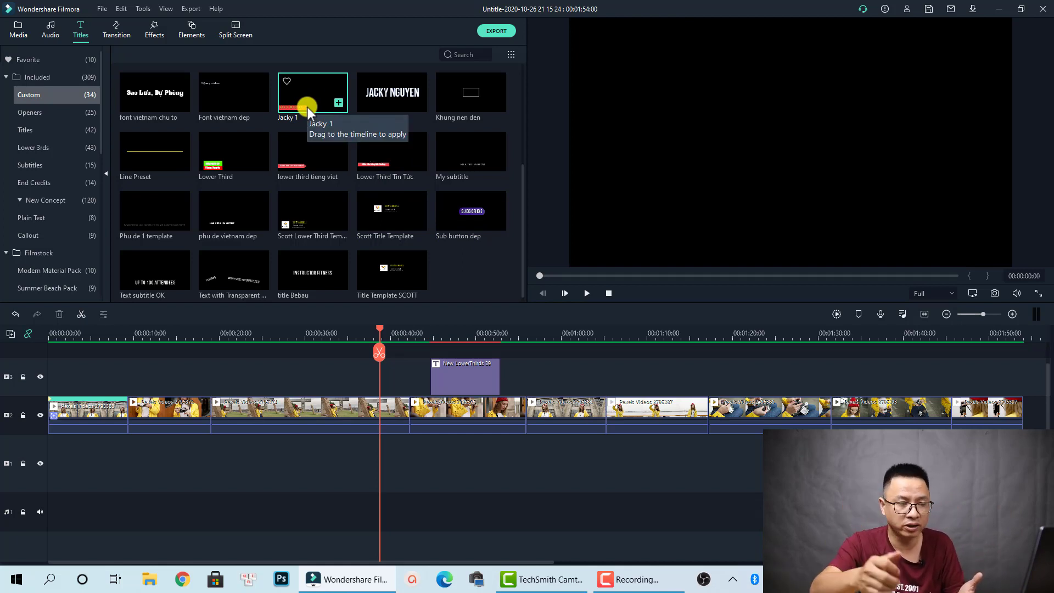
pyautogui.moveTo(307, 107); pyautogui.dragTo(587, 366)
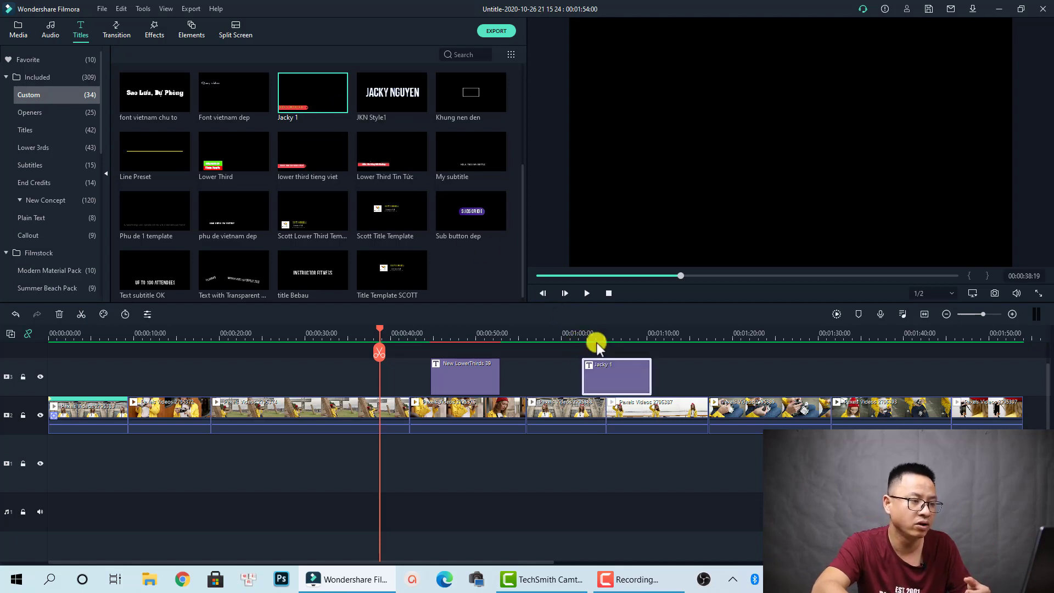
# - Play the new title over the video from its start, then stop
pyautogui.click(599, 336)
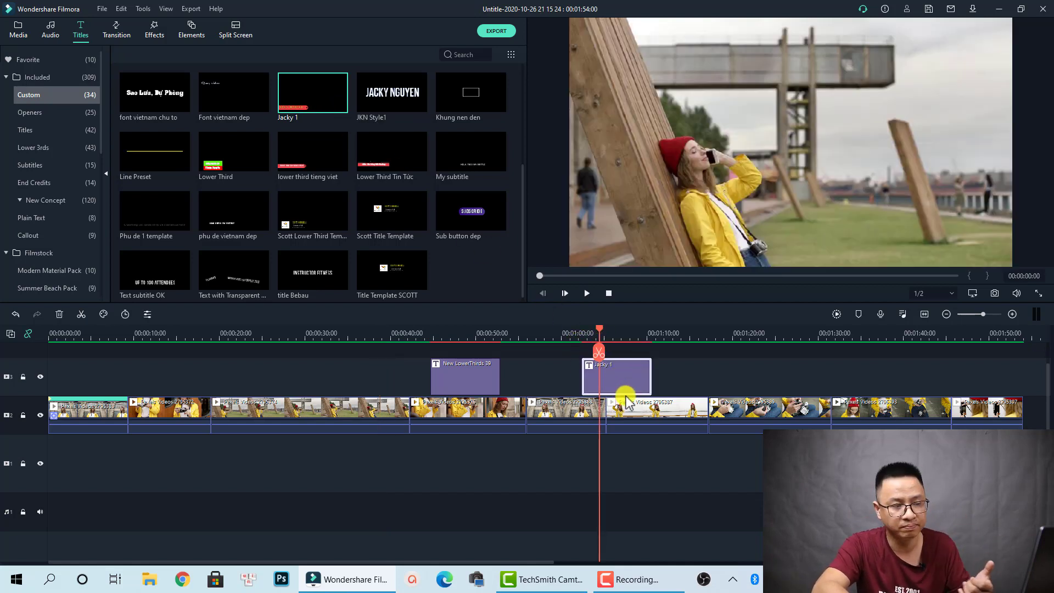
pyautogui.press('space')
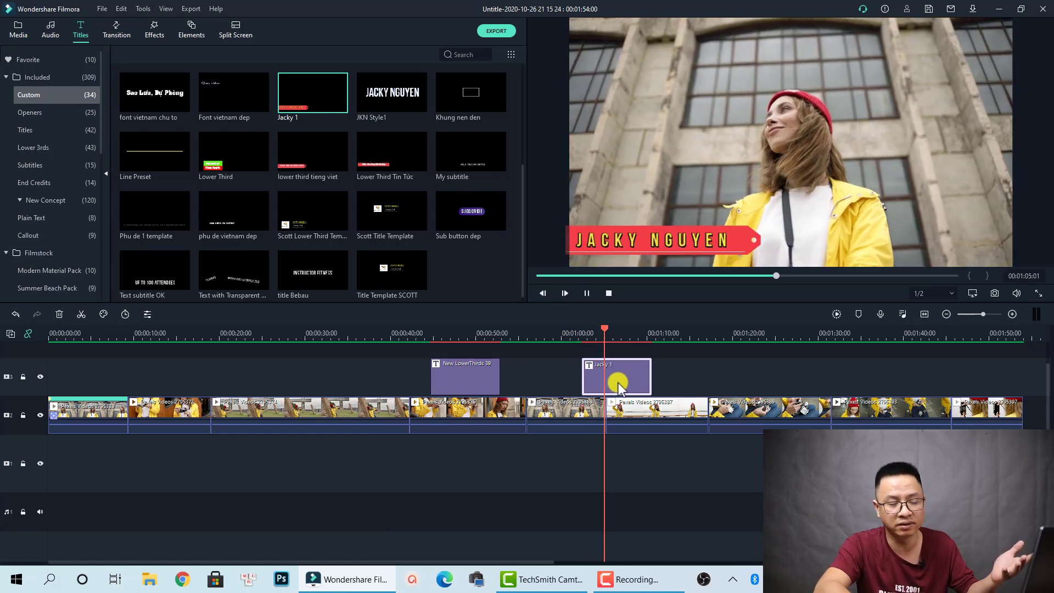
pyautogui.press('space')
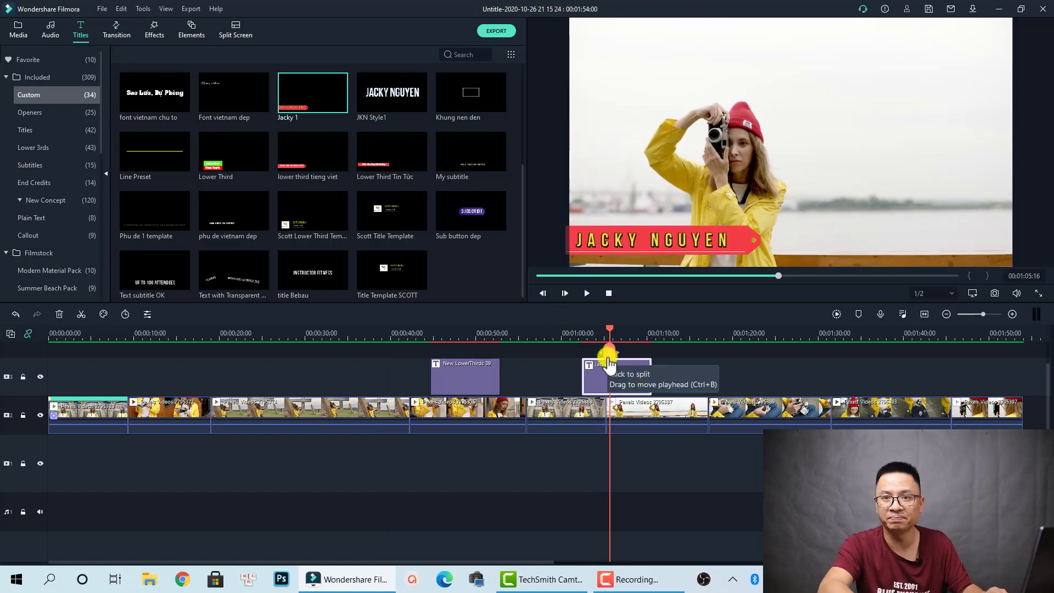